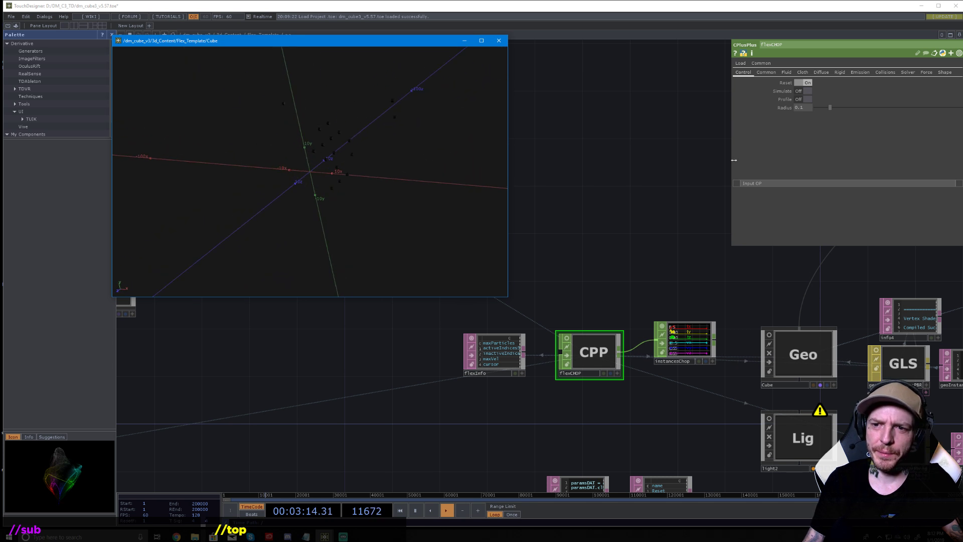
Browse the flexCHOP parameter pages through to the Force settings and view the Cube particles from another angle
left_click(774, 72)
left_click(786, 72)
left_click(801, 73)
left_click(907, 72)
left_click(926, 73)
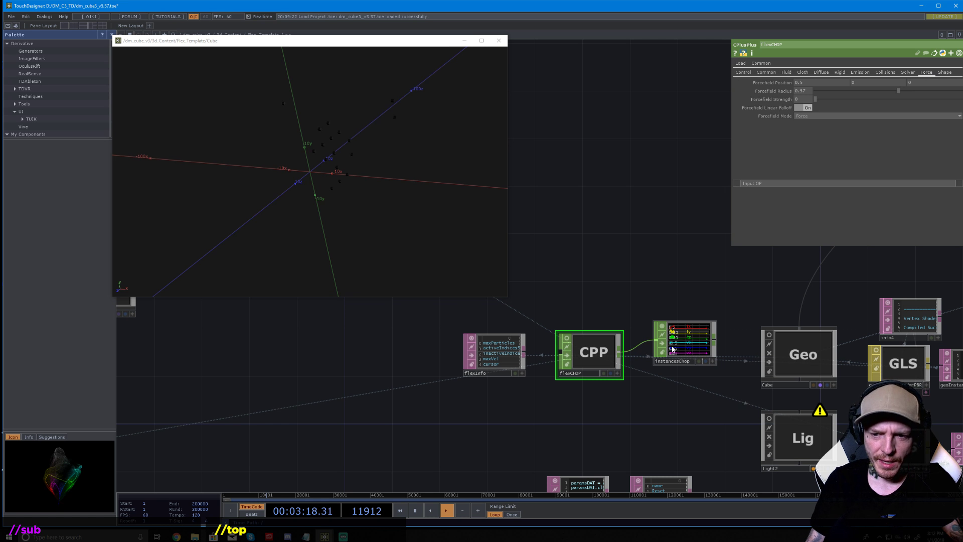
left_click_drag(346, 131, 365, 134)
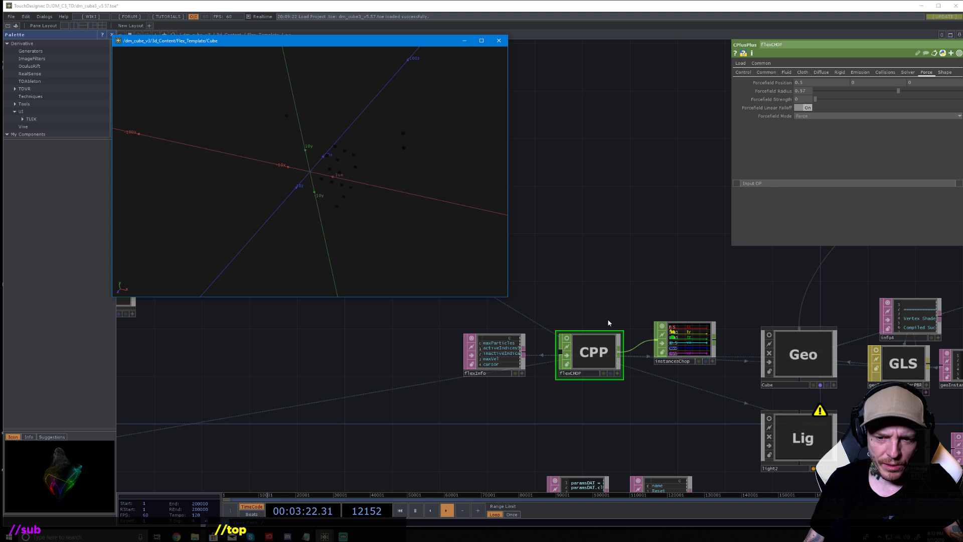
Examine the translation and velocity channel waveforms in the instancesChop node up close
left_click(651, 294)
key("super")
left_click(679, 266)
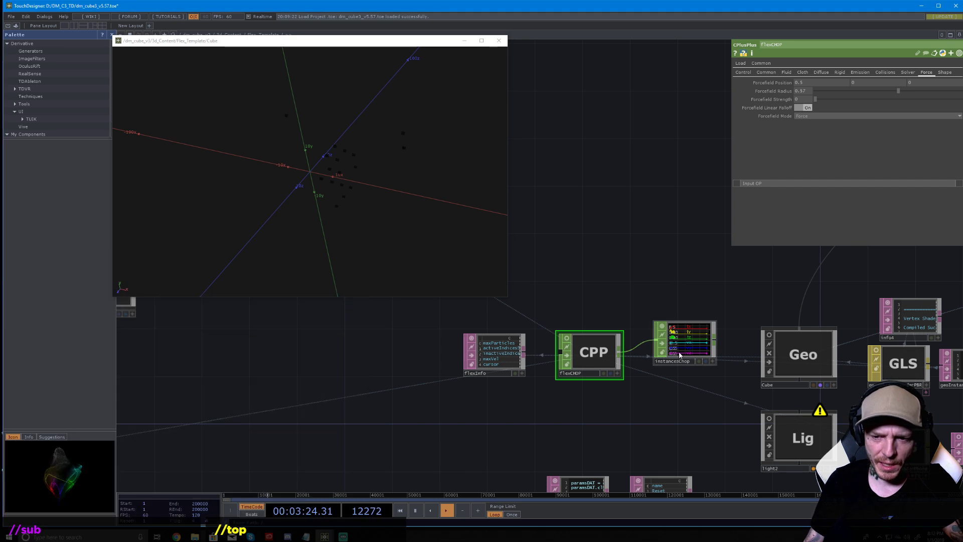
scroll(671, 347, "up", 10)
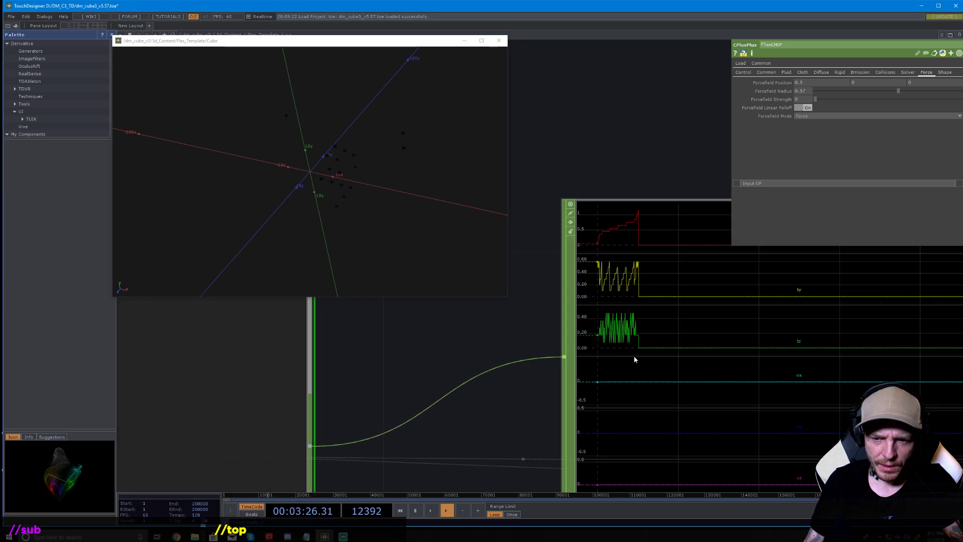
scroll(632, 356, "down", 4)
scroll(637, 434, "up", 8)
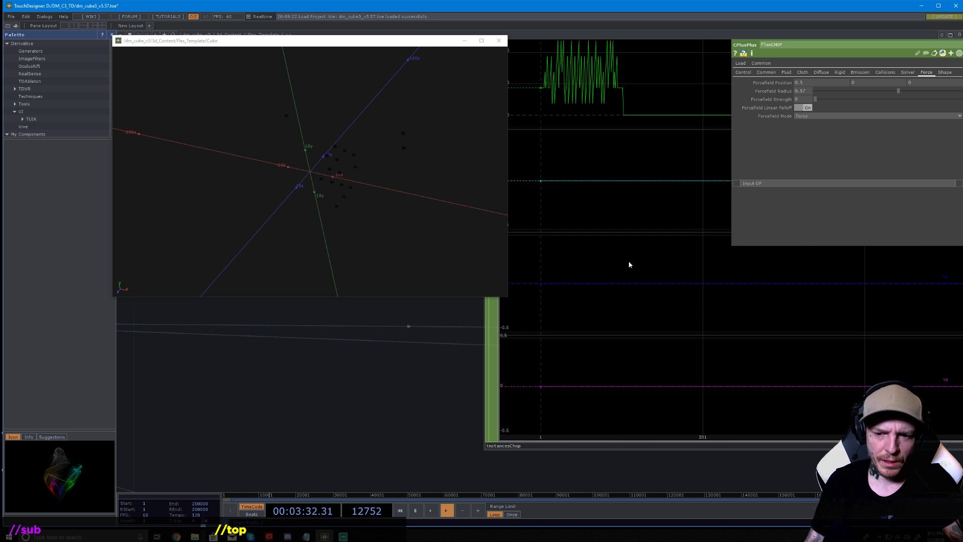
scroll(629, 264, "down", 4)
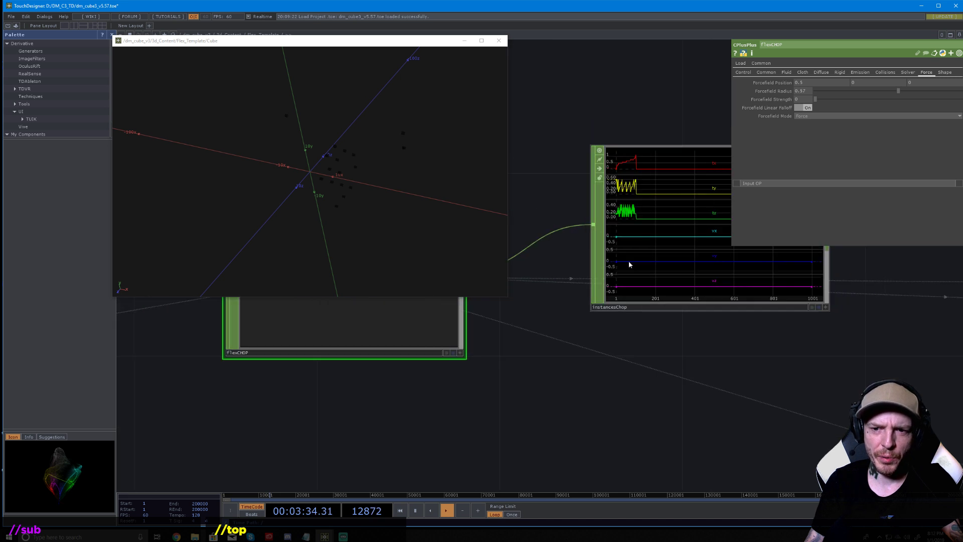
scroll(629, 264, "up", 2)
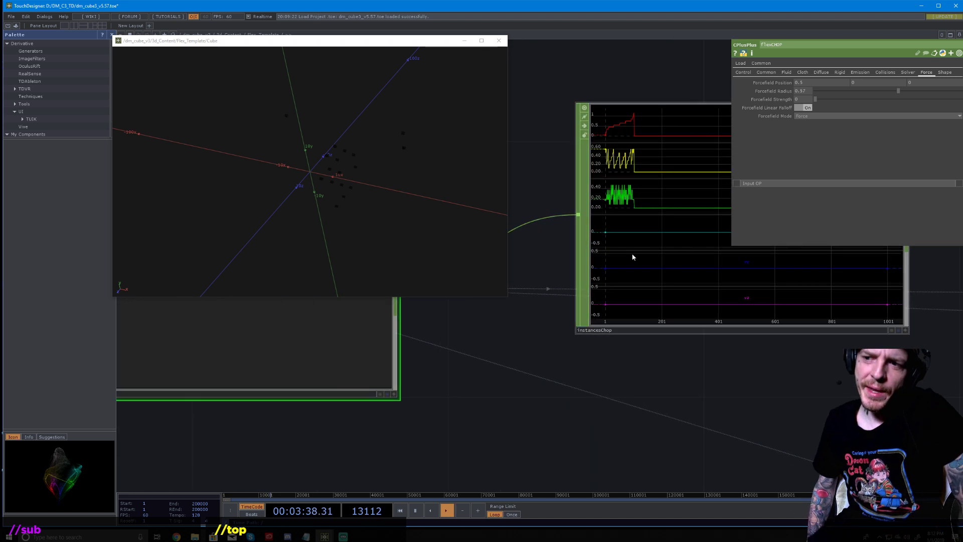
scroll(636, 134, "up", 4)
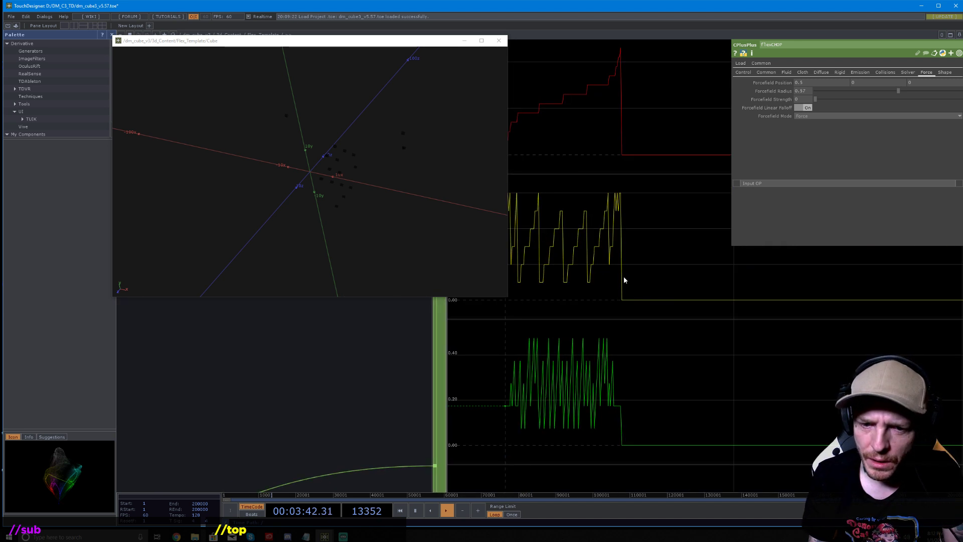
scroll(624, 279, "down", 4)
scroll(624, 278, "up", 4)
scroll(624, 278, "down", 4)
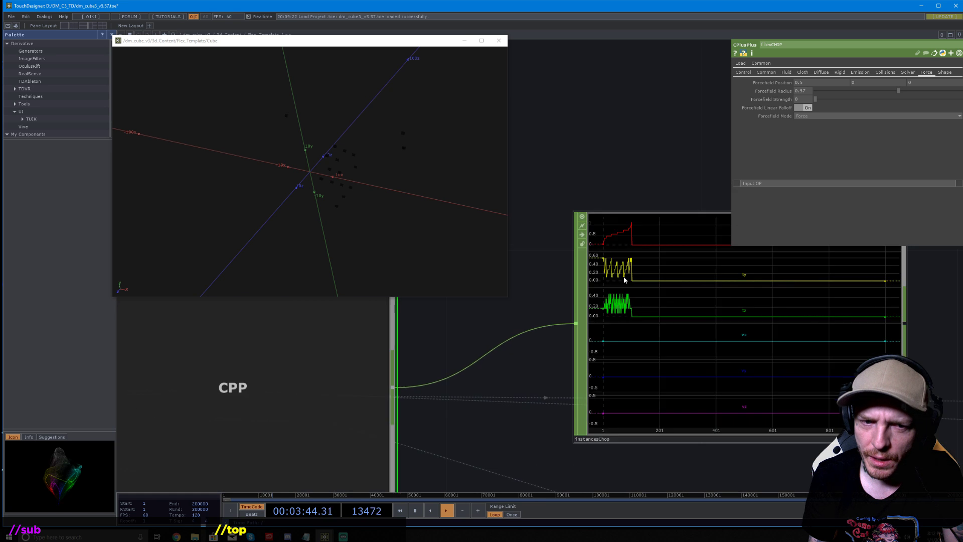
Check the guide and marker display options of the Cube viewport, leaving them unchanged
right_click(352, 163)
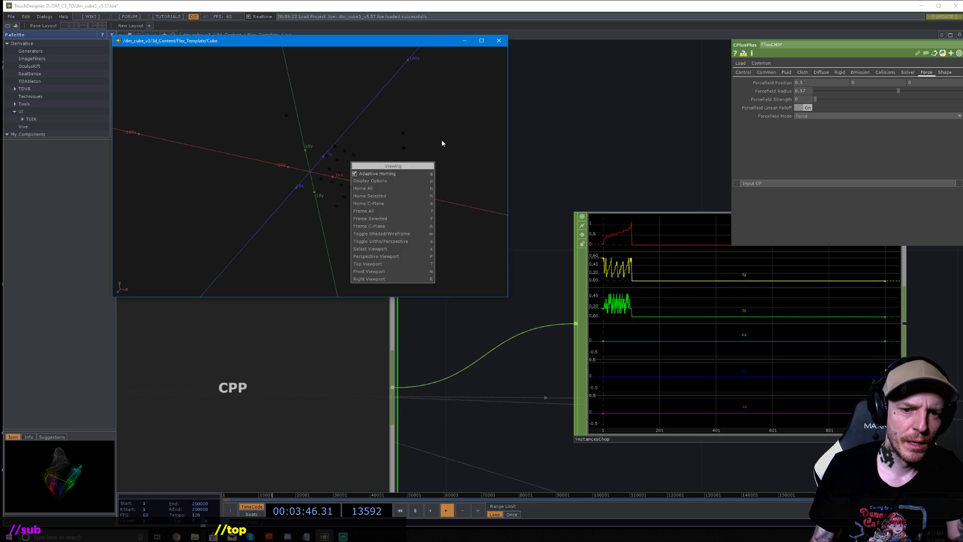
left_click(383, 181)
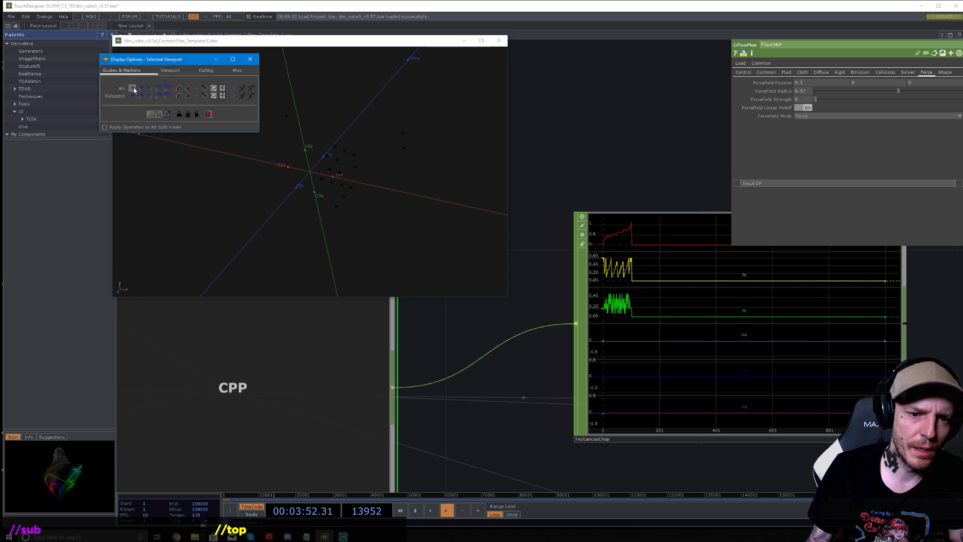
left_click(250, 58)
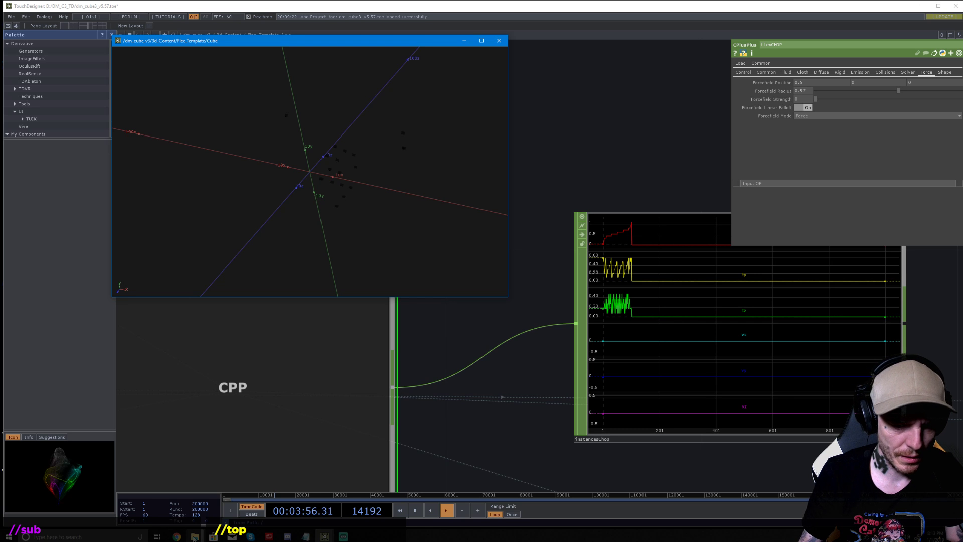
Open the FlexCHOP solution in Visual Studio from the Source folder under Downloads, FlexCHOP-Cuda10, FlexCHOP-master, CHOP
left_click(193, 538)
left_click(195, 499)
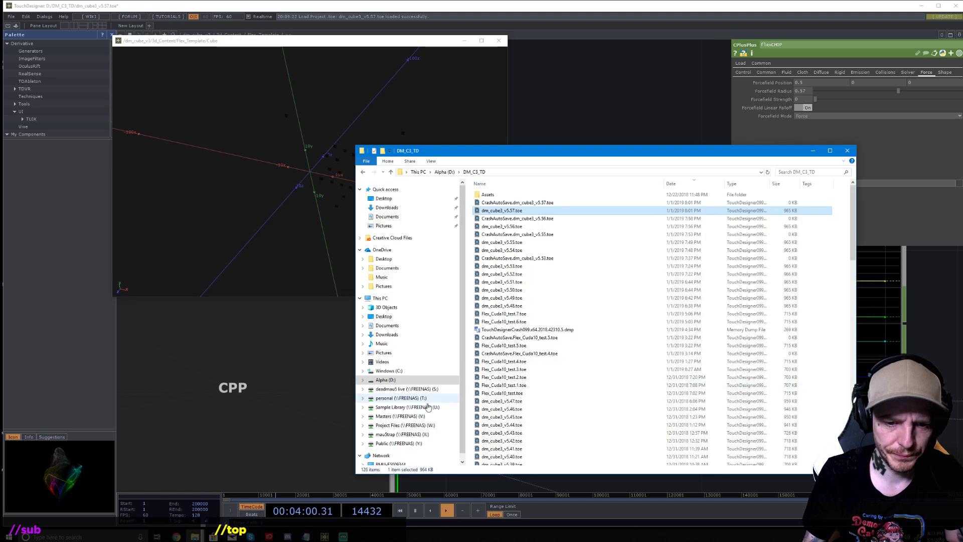
left_click(386, 207)
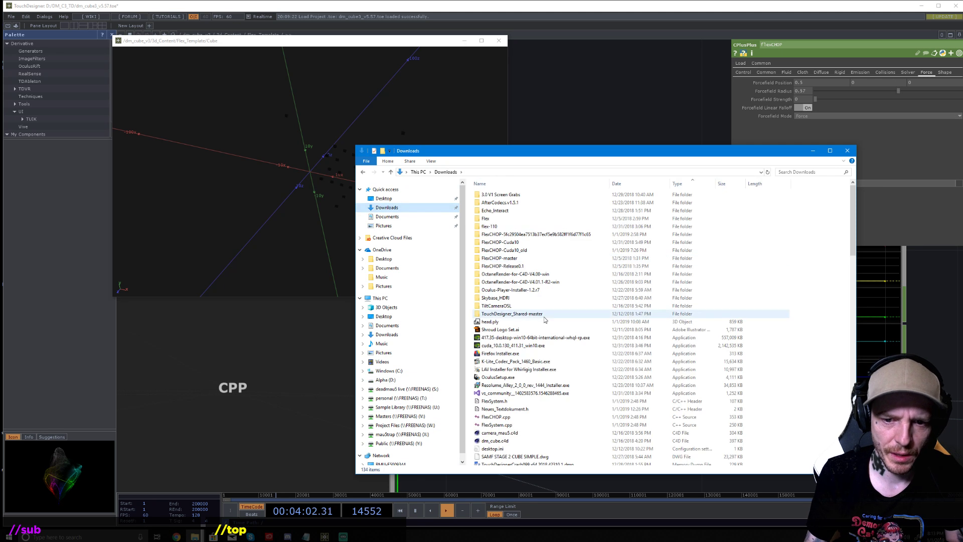
double_click(534, 242)
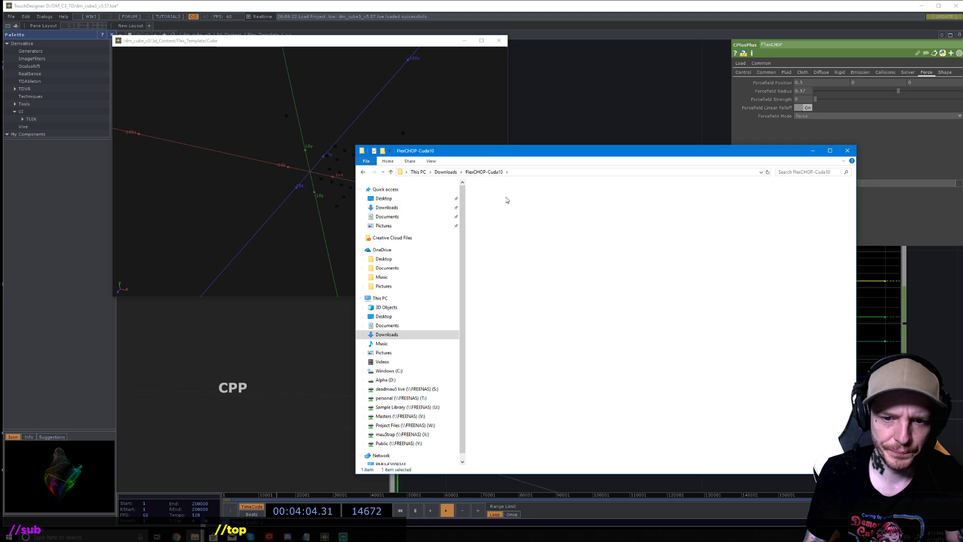
double_click(506, 200)
left_click(486, 196)
double_click(486, 196)
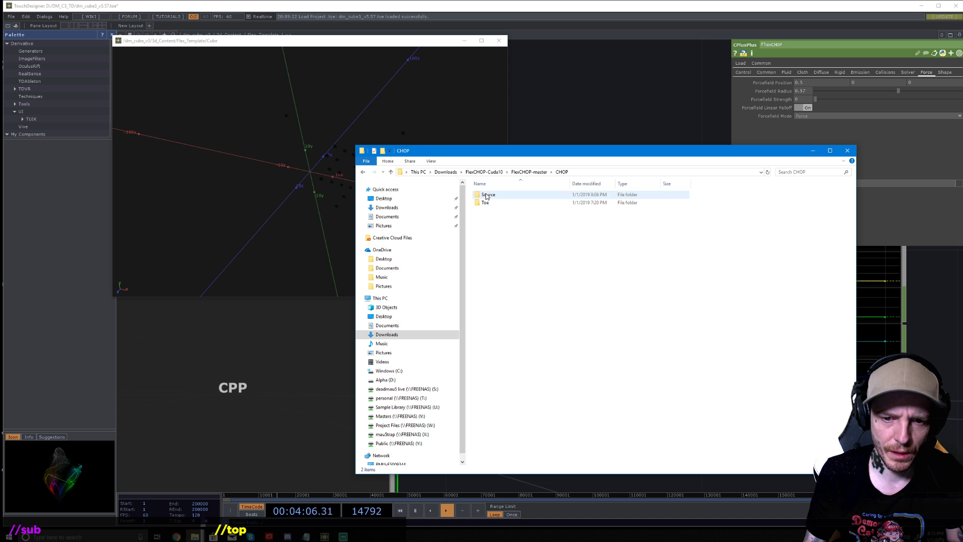
double_click(494, 195)
double_click(521, 250)
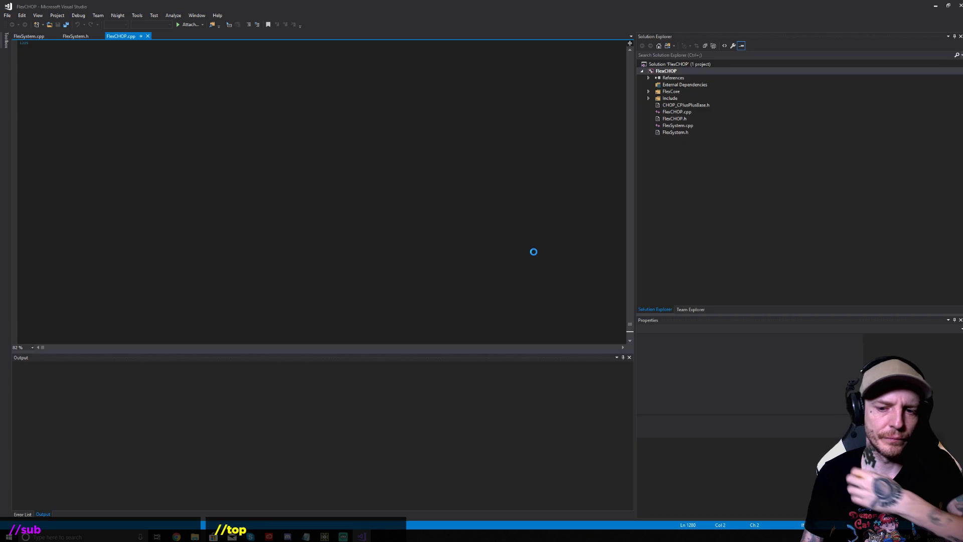
Examine the CreateParticleShape call and its radius and Vec3 arguments in postInitScene of FlexSystem.cpp
left_click(677, 125)
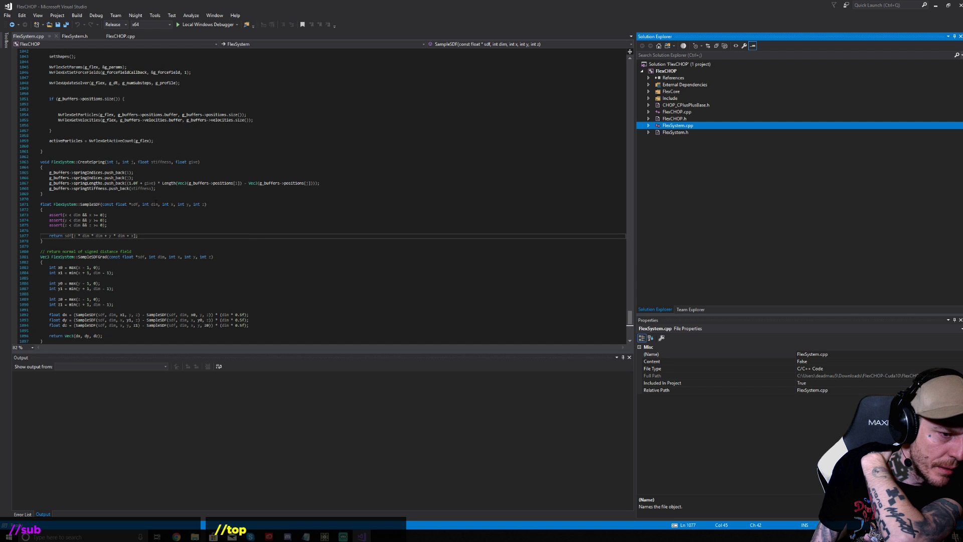
left_click_drag(629, 316, 603, 173)
left_click_drag(66, 178, 292, 180)
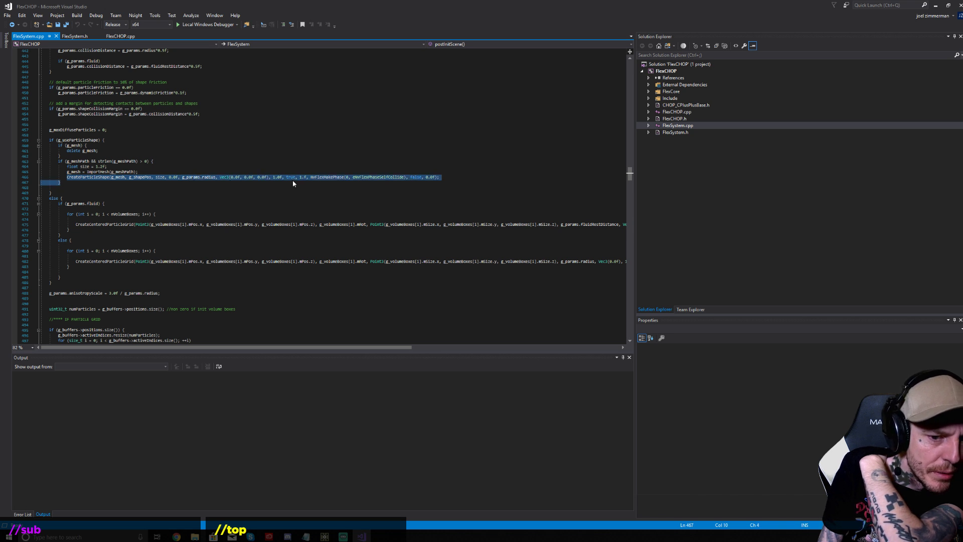
left_click(252, 186)
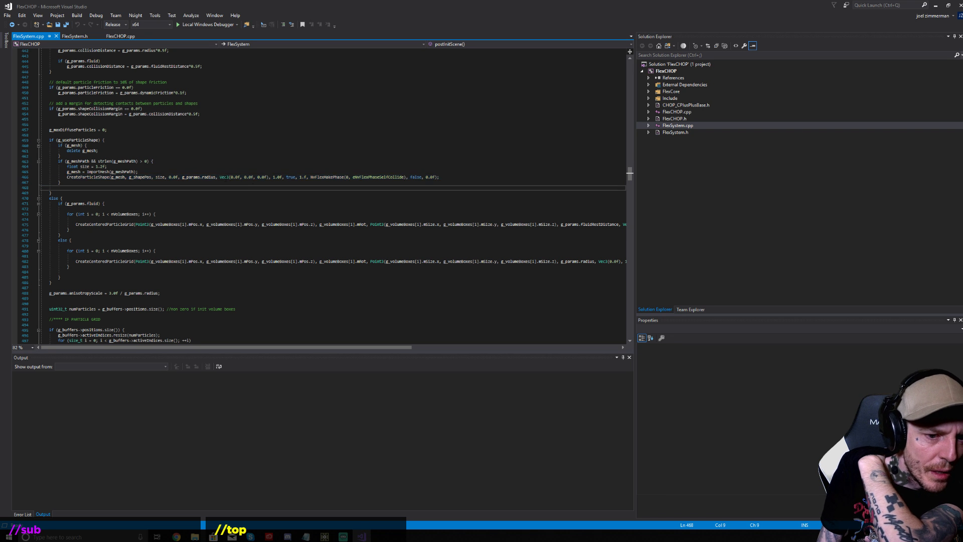
left_click_drag(67, 177, 145, 177)
left_click(112, 193)
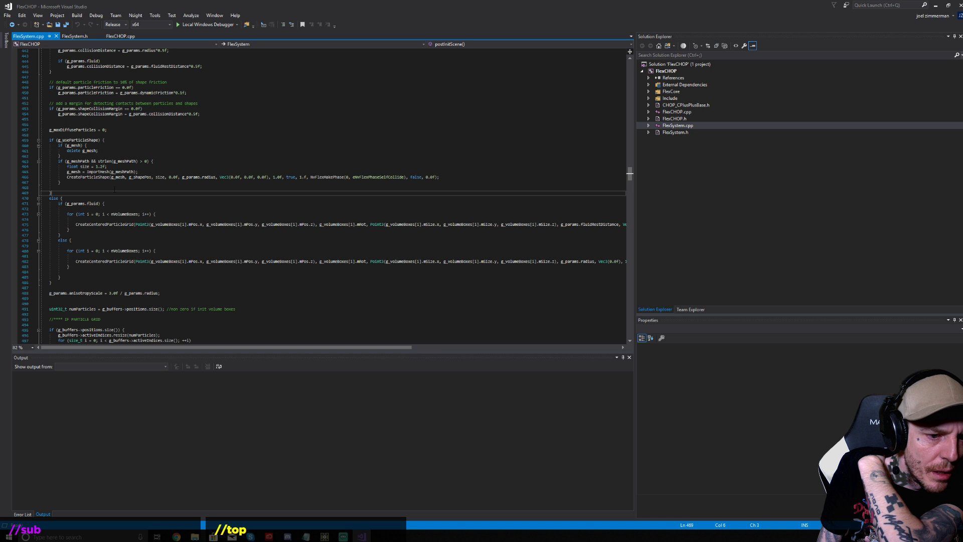
left_click(222, 177)
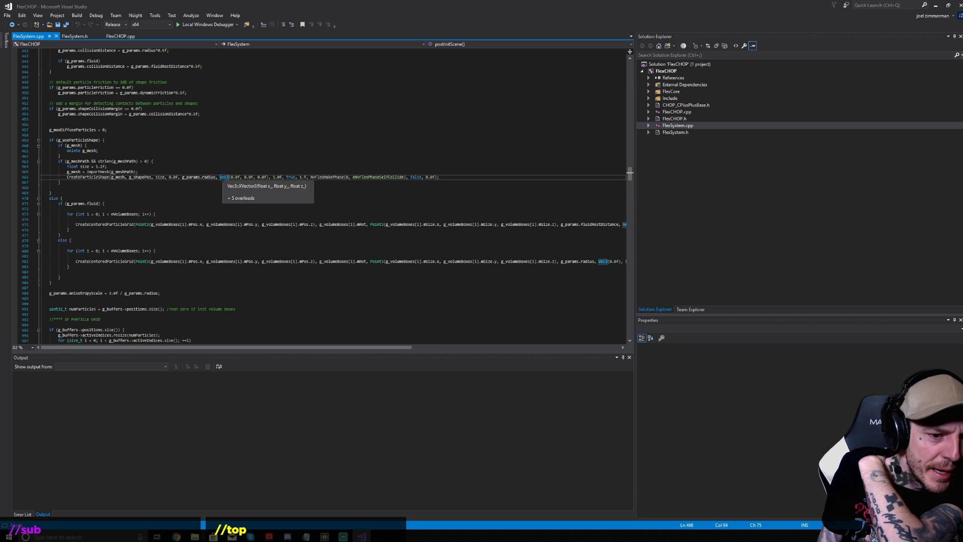
left_click(208, 177)
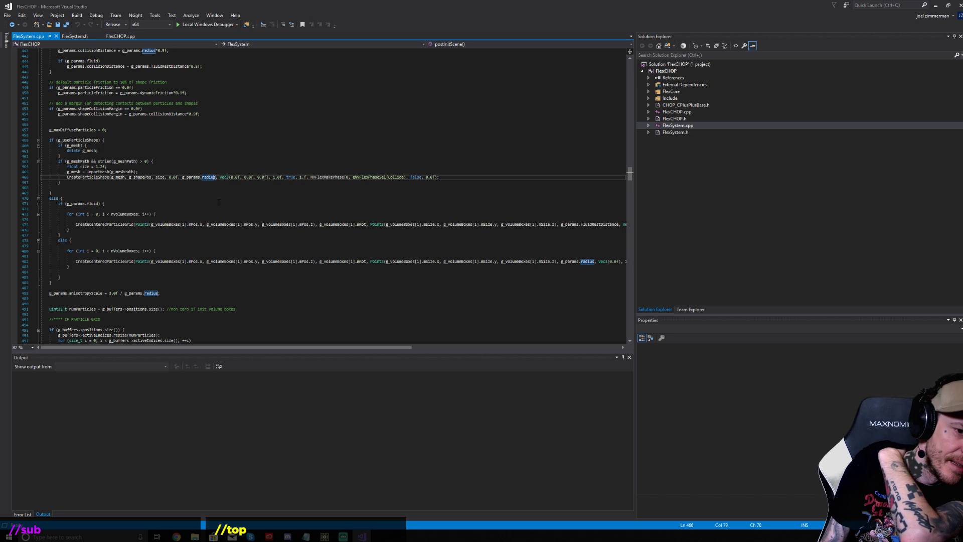
left_click(237, 177)
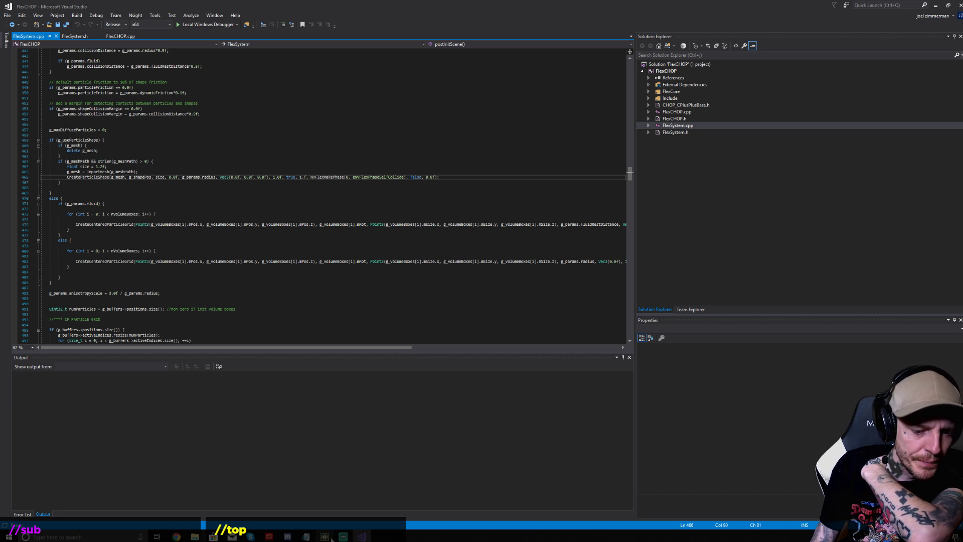
Switch back to TouchDesigner, set the flexCHOP Radius to 0.05, toggle Reset, and view the resulting particles from another angle
mouse_move(329, 537)
left_click(301, 514)
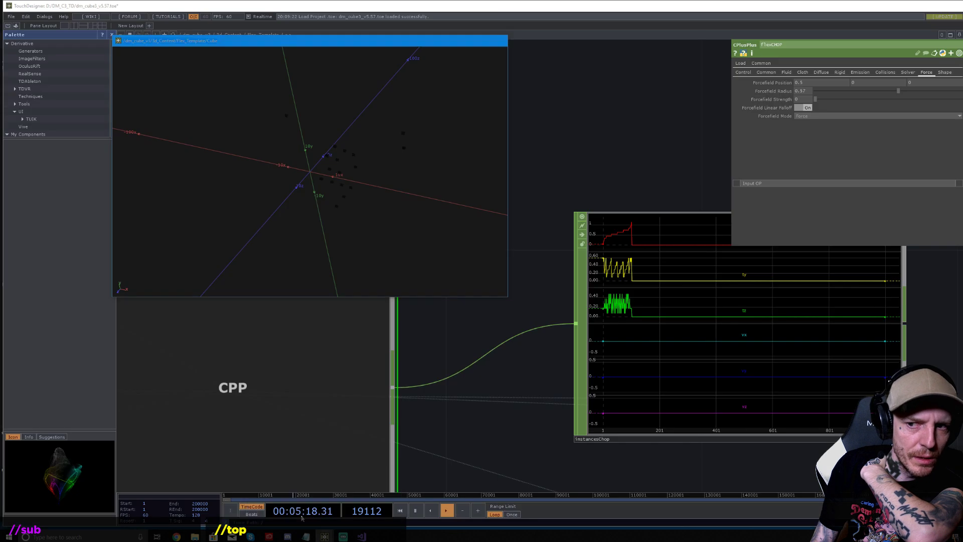
left_click(743, 72)
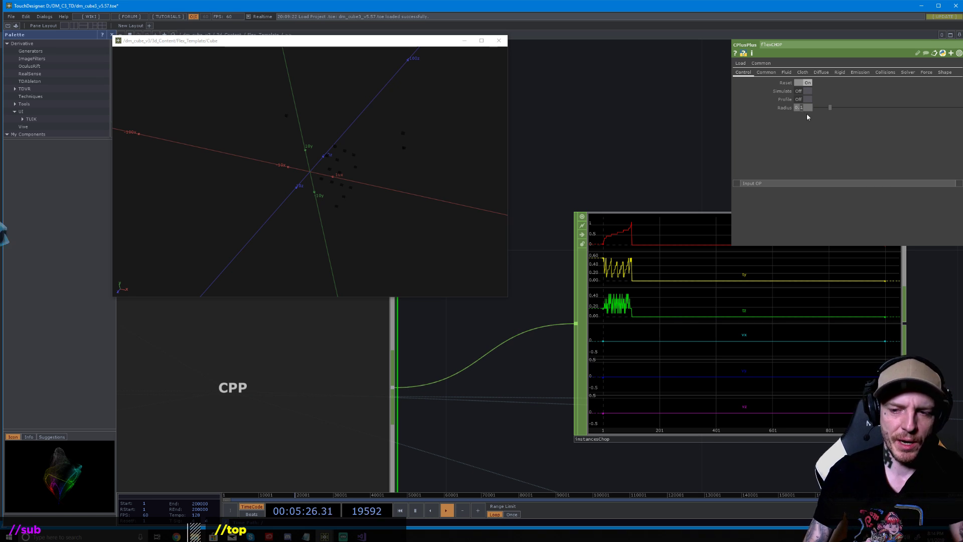
type("05")
key("Return")
left_click(807, 83)
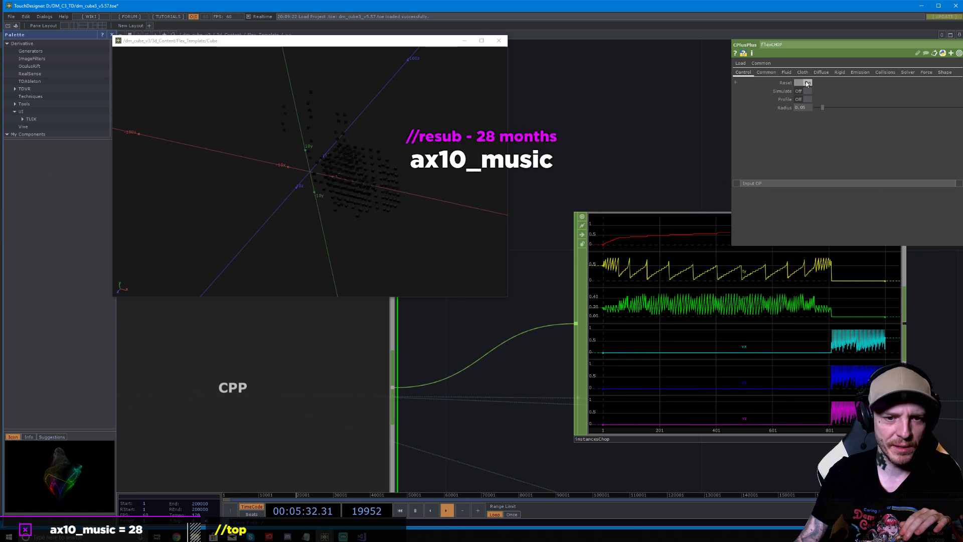
mouse_move(381, 175)
left_mouse_down()
mouse_move(359, 230)
mouse_move(307, 218)
mouse_move(237, 150)
mouse_move(214, 154)
mouse_move(307, 197)
mouse_move(375, 182)
left_mouse_up()
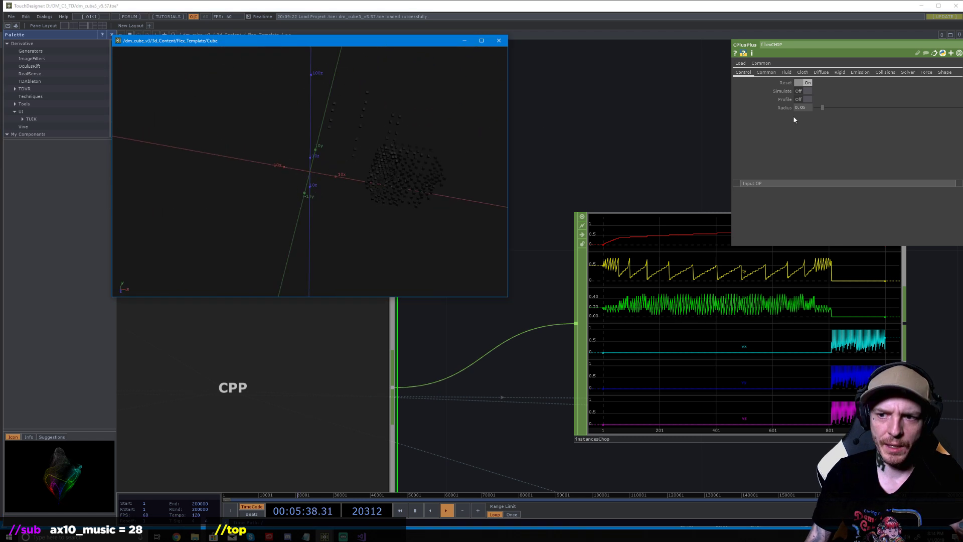
Lower the flexCHOP Radius below 0.05 and toggle Reset off and on to rebuild the particles
left_click(802, 107)
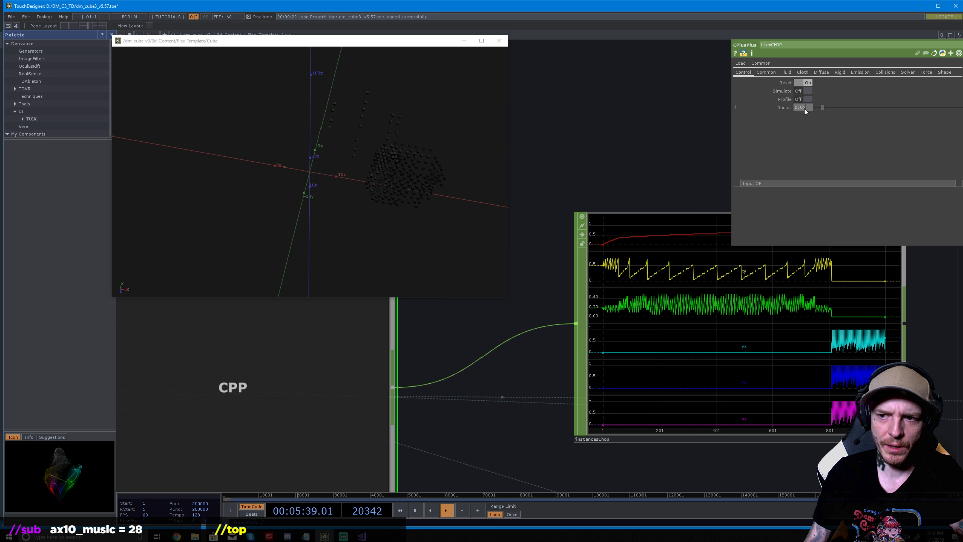
left_click(807, 83)
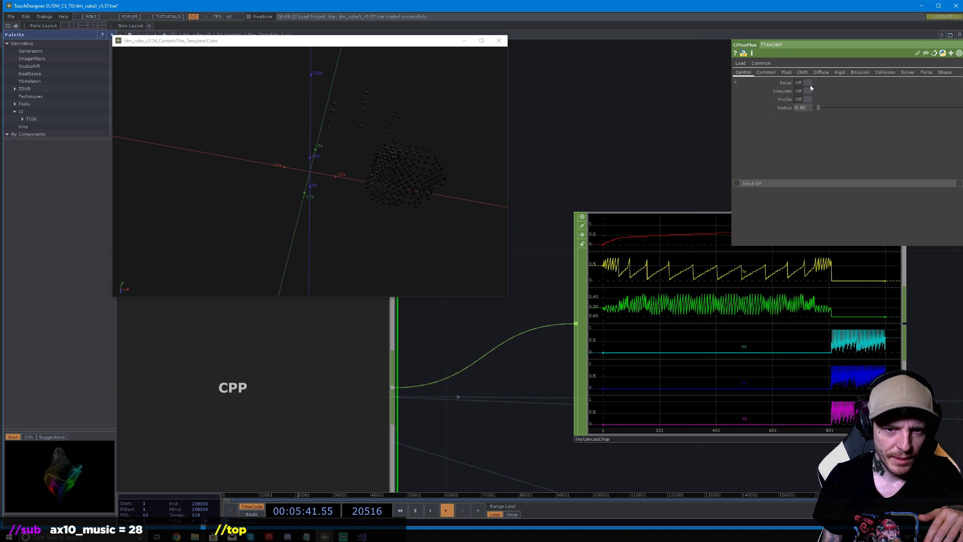
left_click(808, 83)
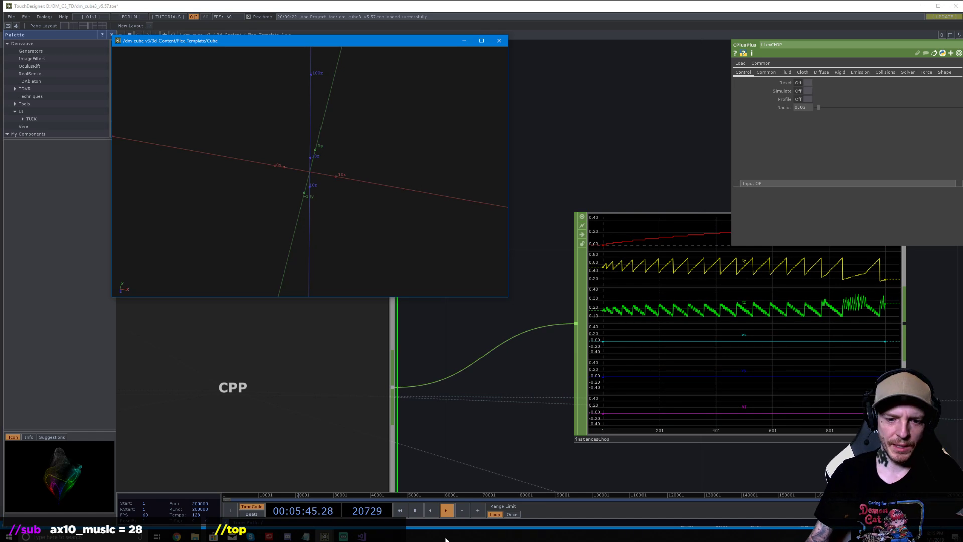
Check the Cube viewport, pause the timeline, enter a new flexCHOP Radius, and toggle Reset
left_click_drag(372, 198, 318, 185)
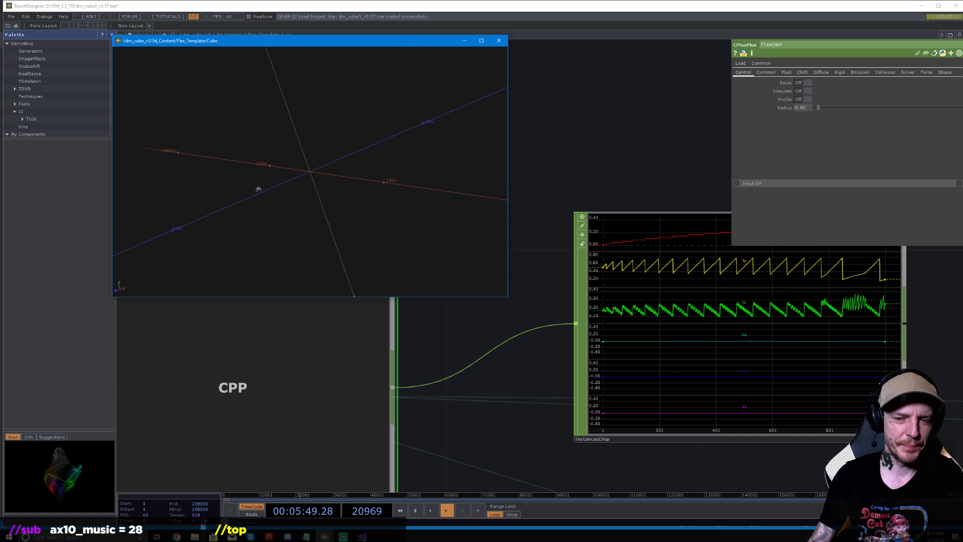
left_click(415, 510)
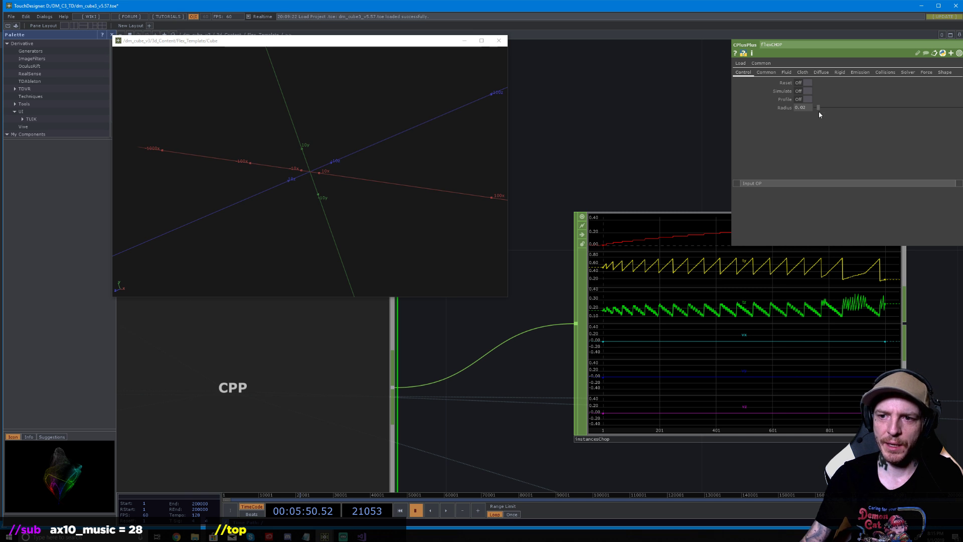
type("5")
left_click(807, 83)
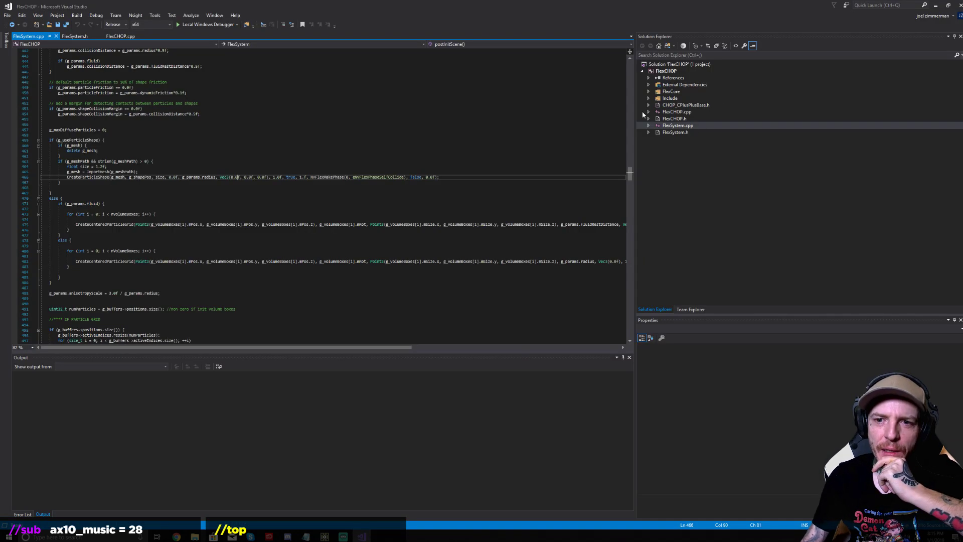
Look through the External Dependencies and FlexCore file lists of the FlexCHOP project, collapsing each one again
left_click(649, 85)
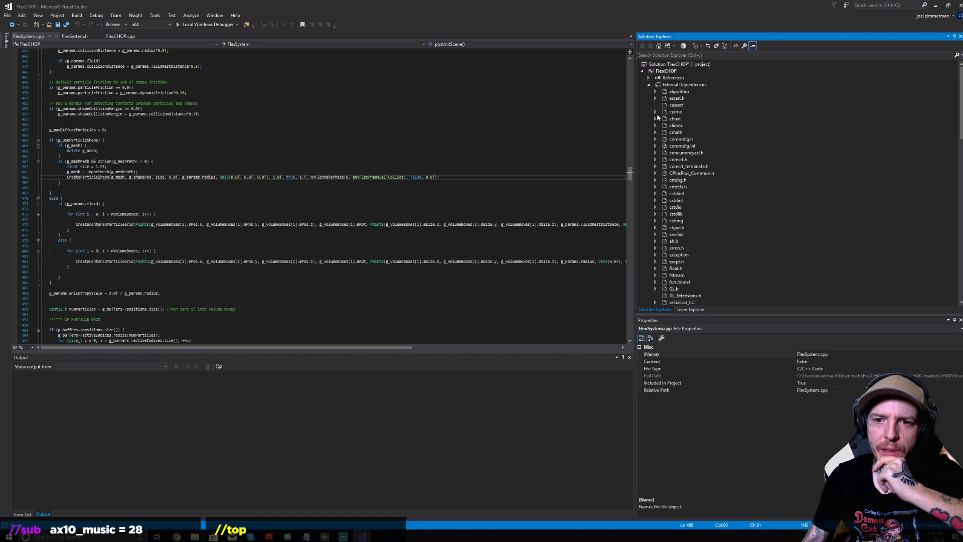
left_click(647, 85)
left_click(647, 92)
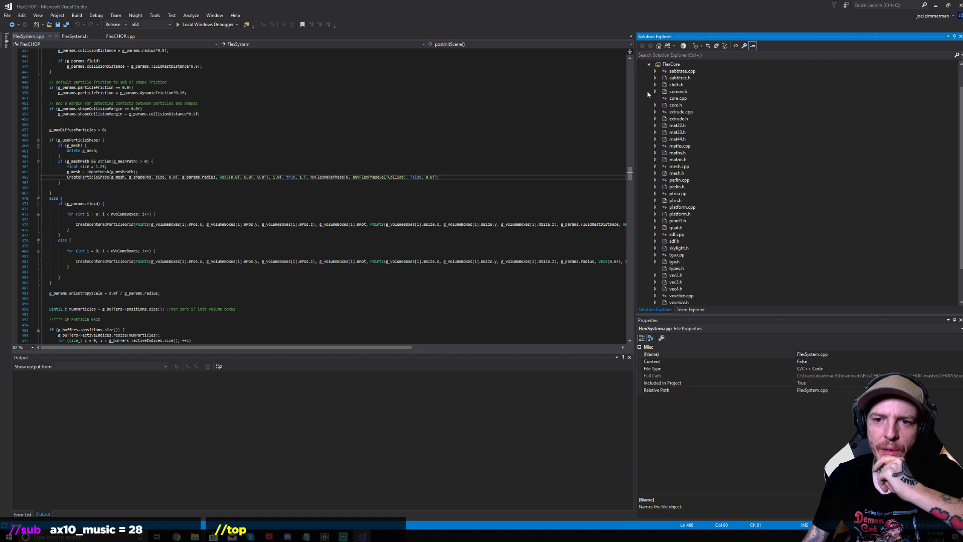
left_click(648, 67)
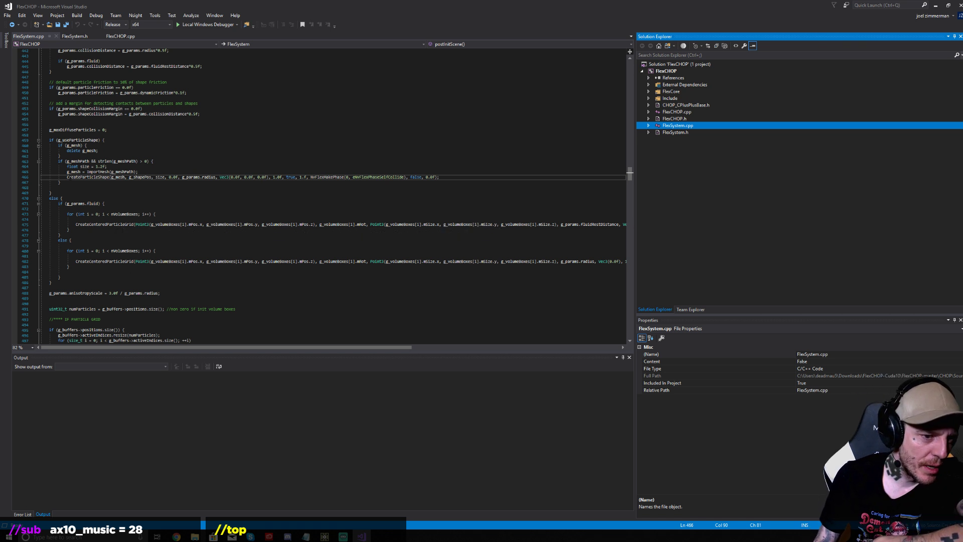
Switch to the Source folder window, go up to FlexCHOP-master, and open its flex/demo/scenes folder
left_click(194, 536)
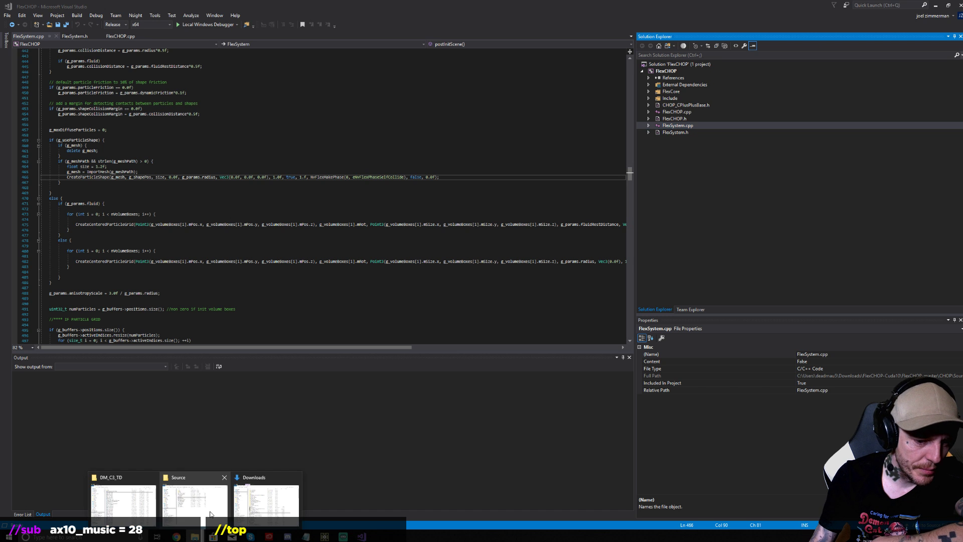
left_click(195, 494)
key("alt+Up")
key("alt+Up")
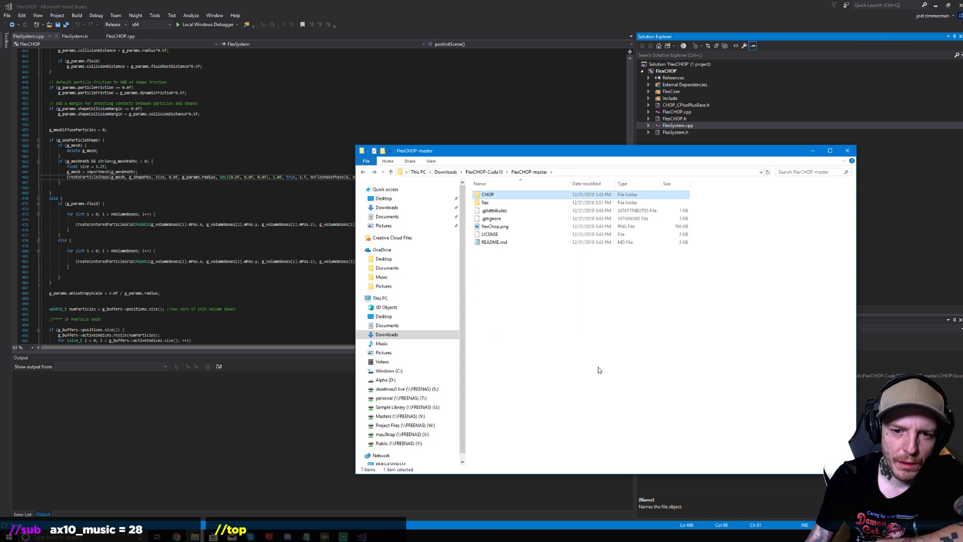
double_click(498, 203)
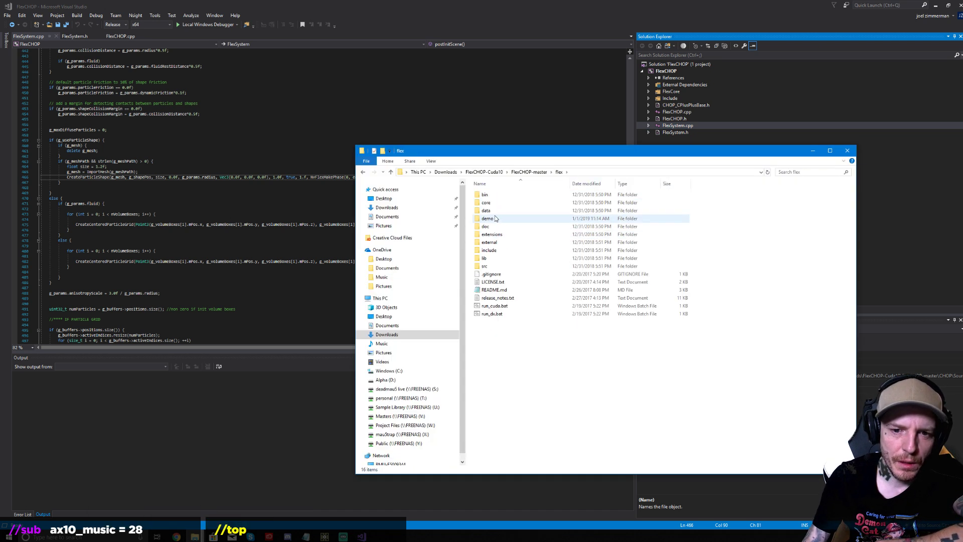
left_click(499, 219)
double_click(498, 219)
double_click(491, 219)
Find softbody.h among the scene headers, bring up its file options, and return to Visual Studio without opening it
scroll(544, 351, "down", 7)
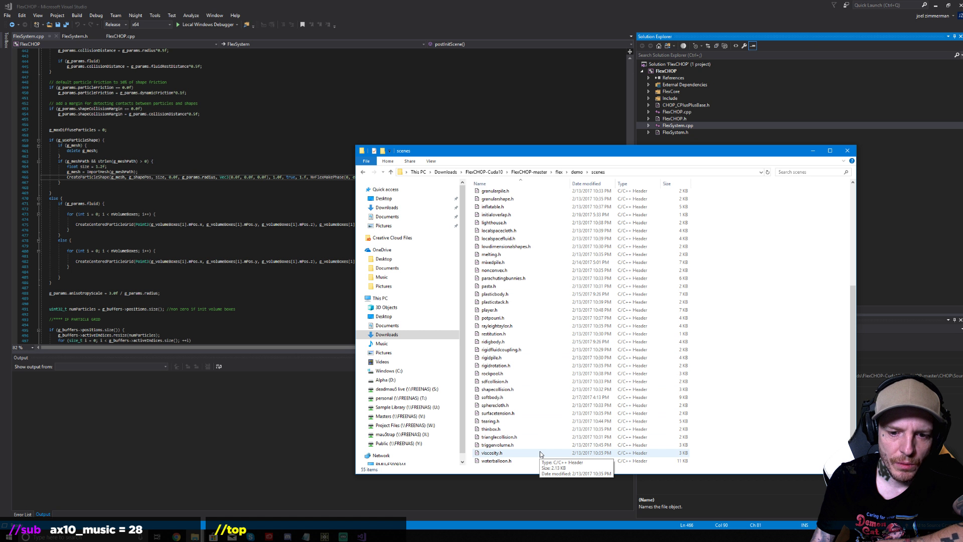
right_click(528, 399)
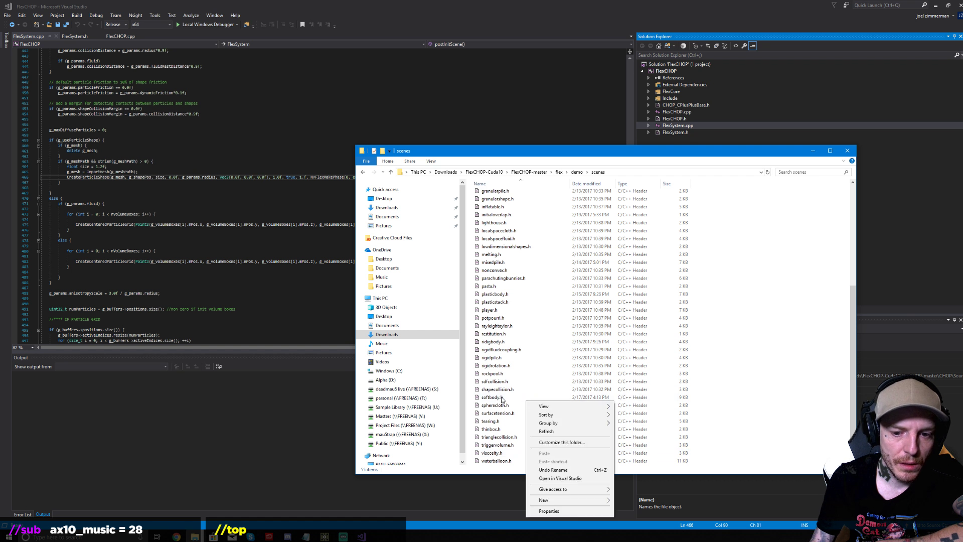
right_click(501, 399)
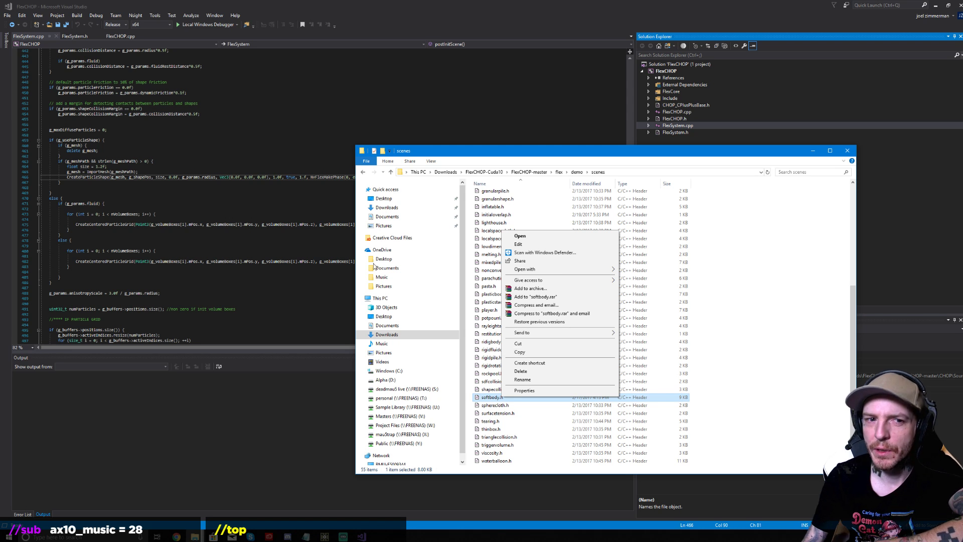
left_click(390, 4)
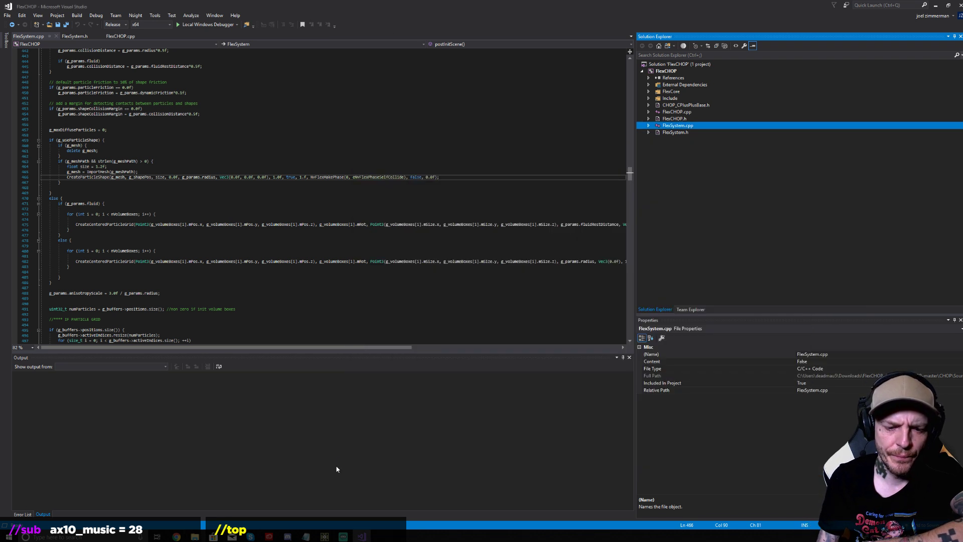
Switch to TouchDesigner and force the frozen dm_cube3_v5.57.toe session to close
mouse_move(324, 536)
left_click(301, 508)
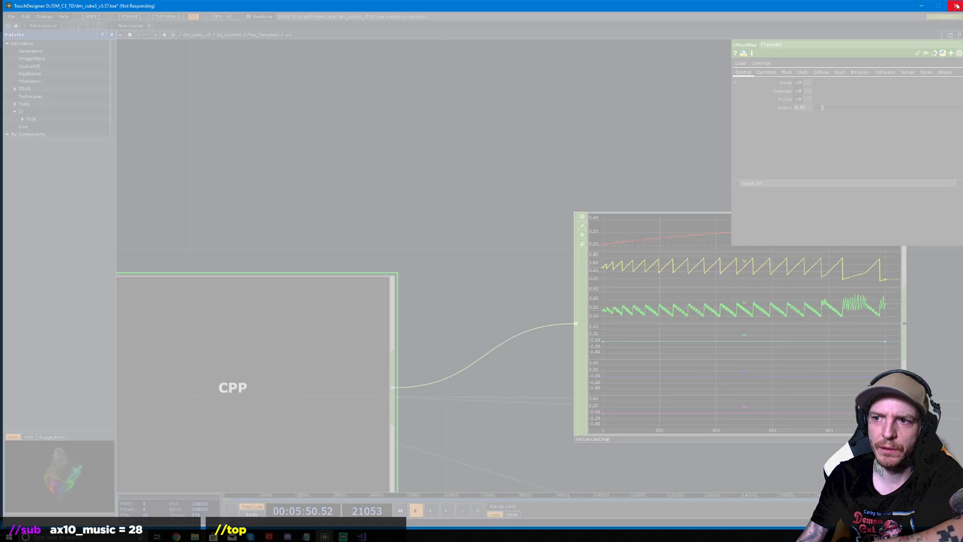
left_click(955, 7)
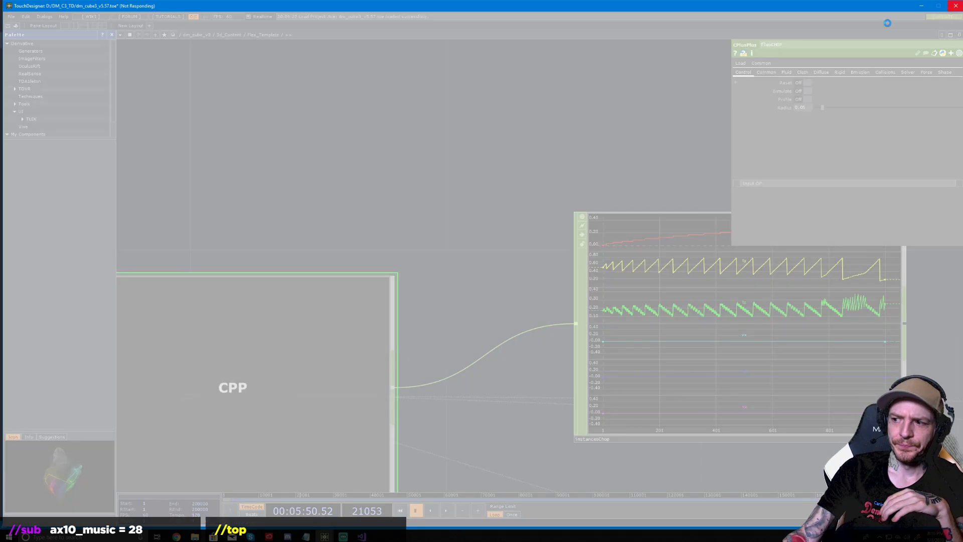
left_click(486, 276)
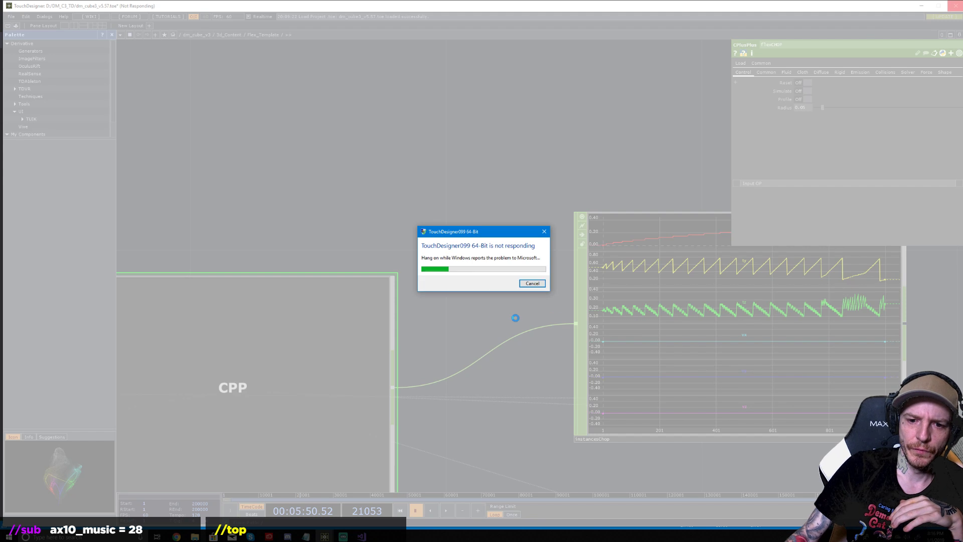
Return to FlexSystem.cpp in Visual Studio and multiply the g_params.radius argument of the CreateParticleShape call by 0.5f
left_click(342, 537)
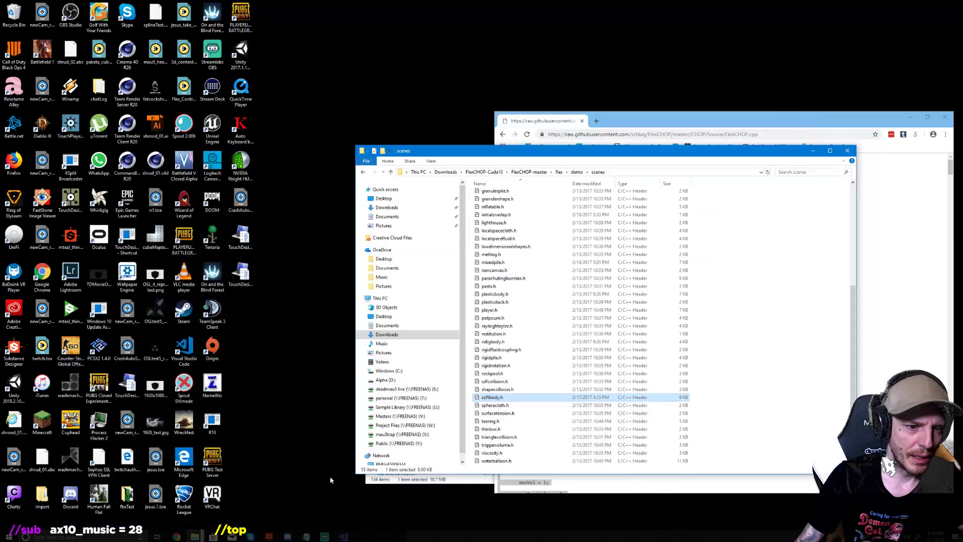
left_click(342, 536)
left_click(205, 239)
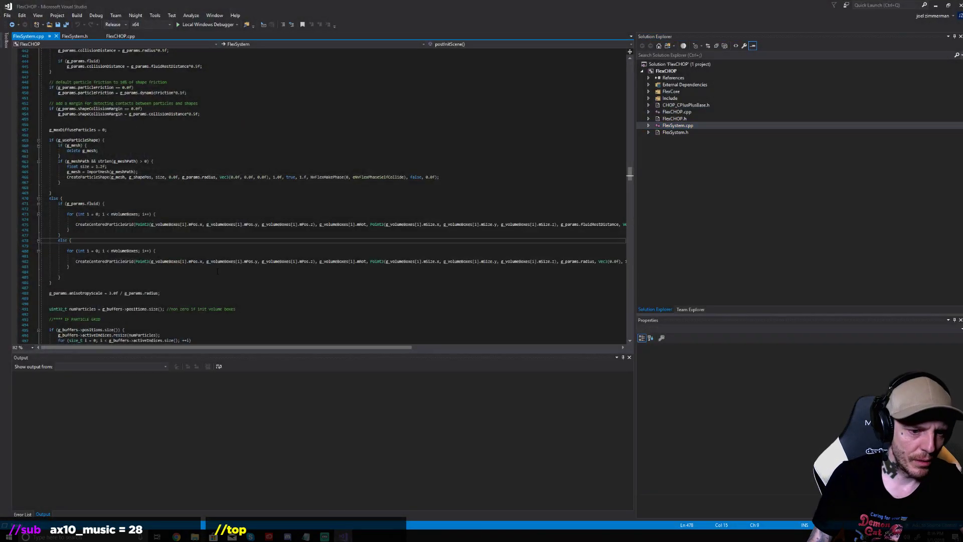
left_click_drag(71, 177, 206, 177)
left_click(216, 177)
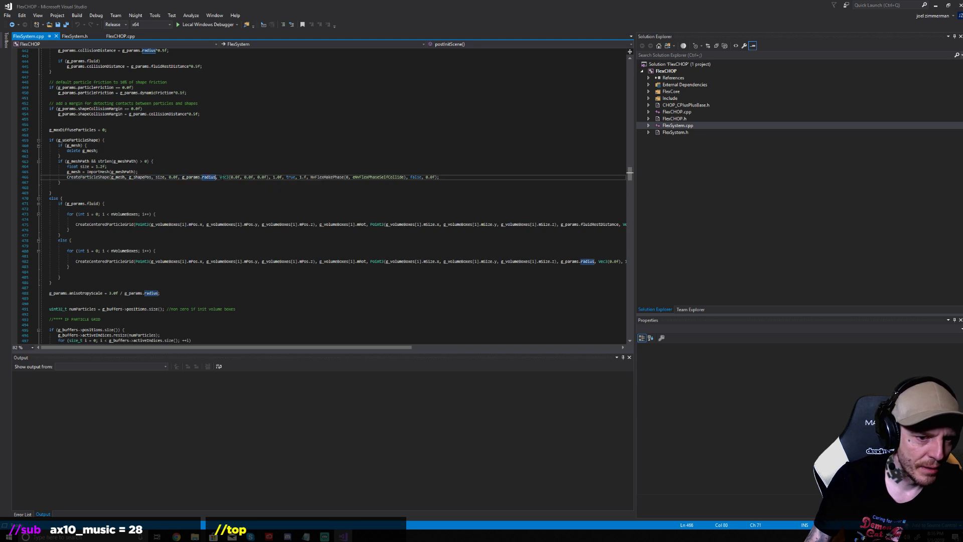
type("*0.5f")
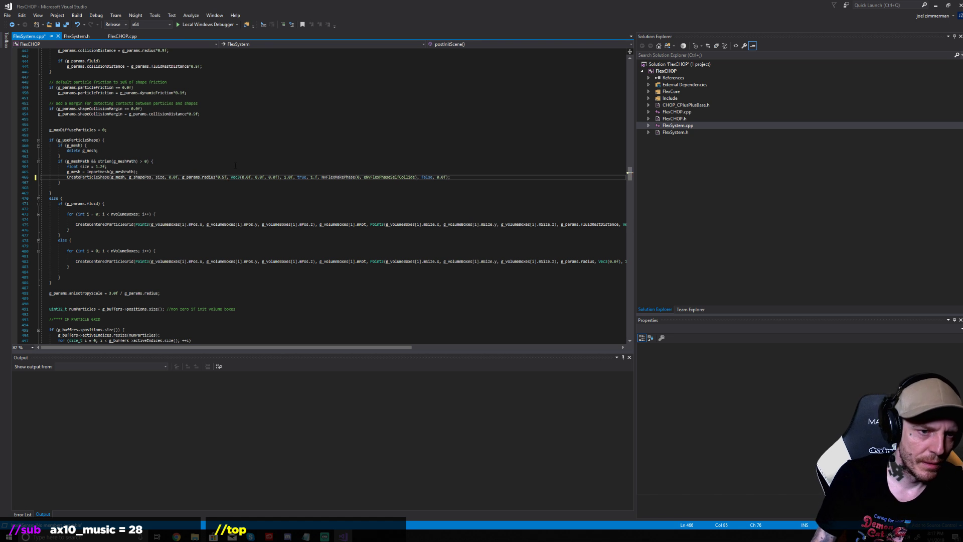
Build the FlexCHOP solution and reopen dm_cube3_v5.57.toe in TouchDesigner from the DM_C3_TD folder
left_click(78, 16)
left_click(96, 24)
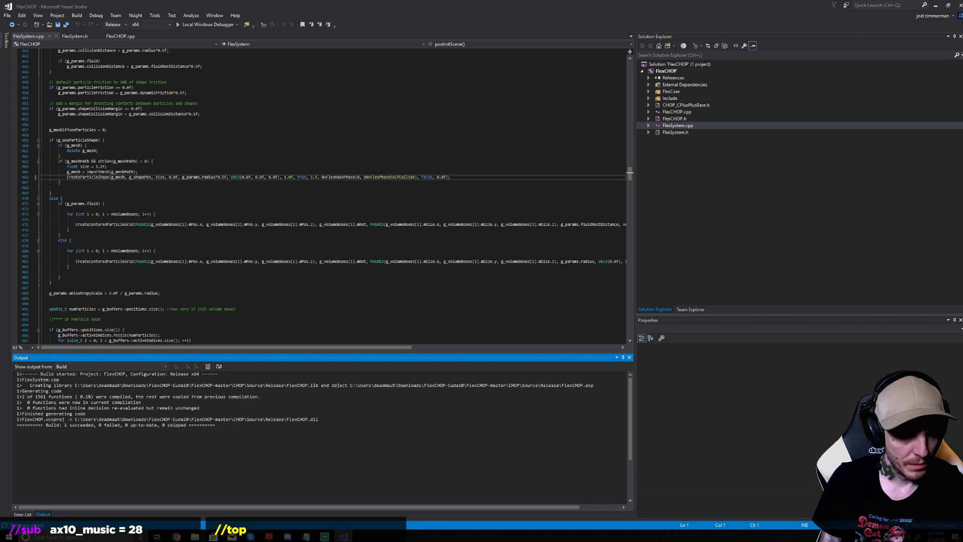
left_click(80, 536)
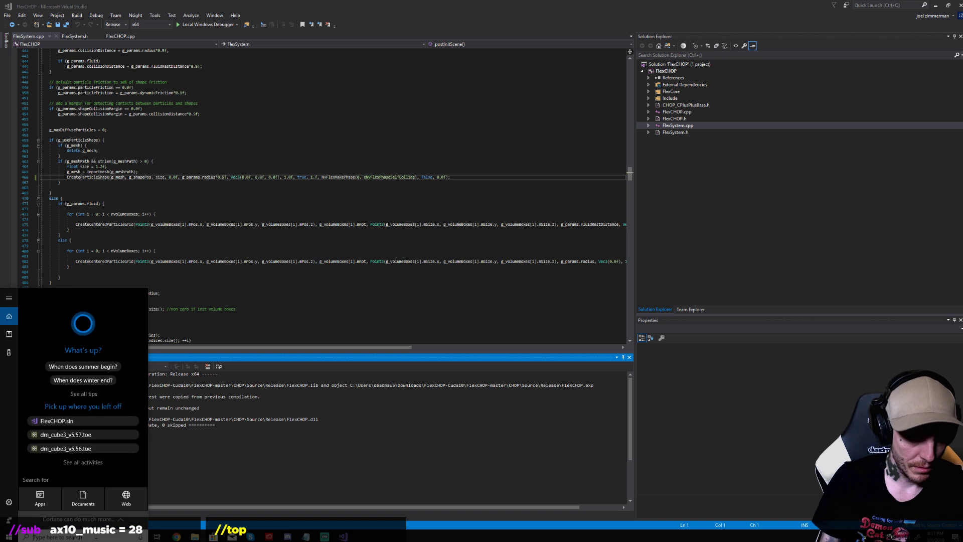
left_click(194, 536)
left_click(193, 484)
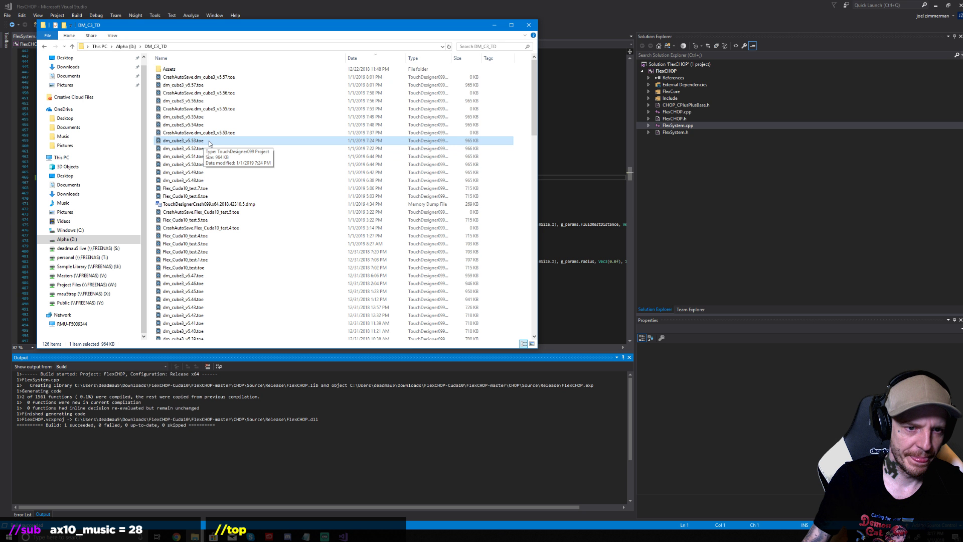
left_click(209, 85)
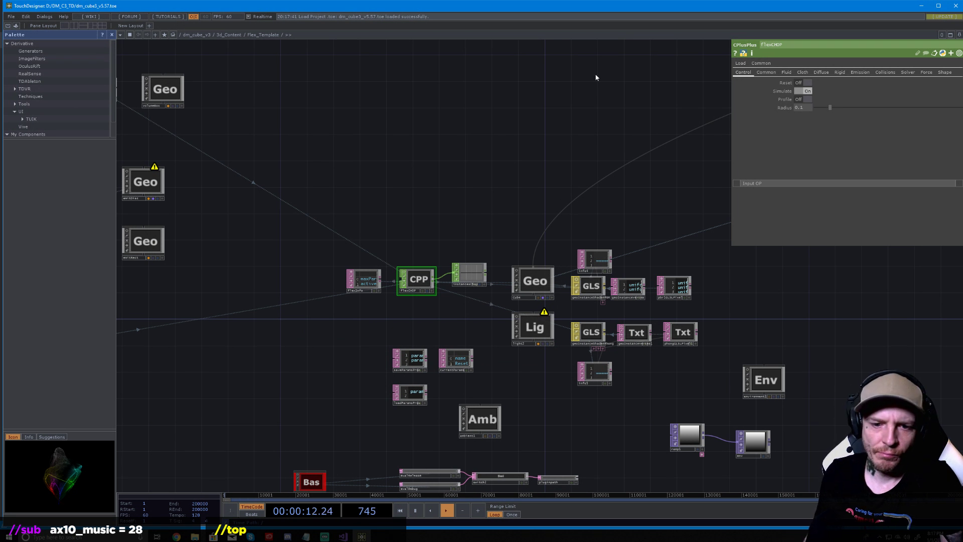
Check the flexCHOP's Fluid and Shape parameters, including the mesh path, and return to its Control parameters
left_click(785, 72)
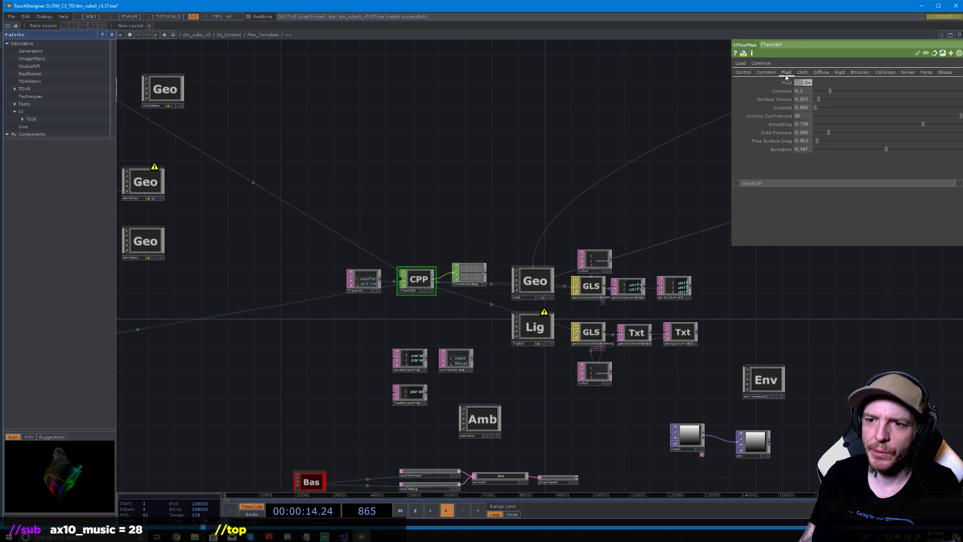
left_click_drag(746, 76, 942, 76)
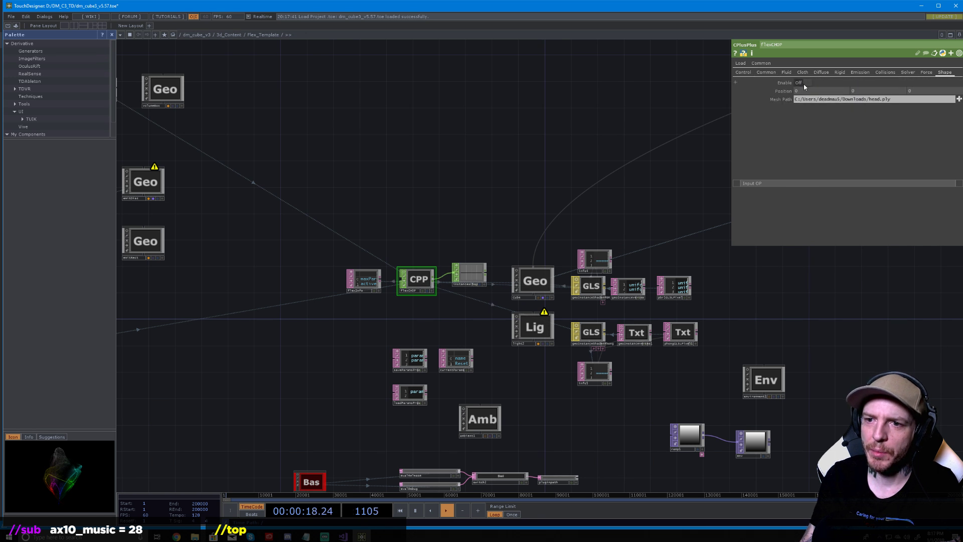
left_click(746, 74)
left_click(766, 73)
left_click(743, 72)
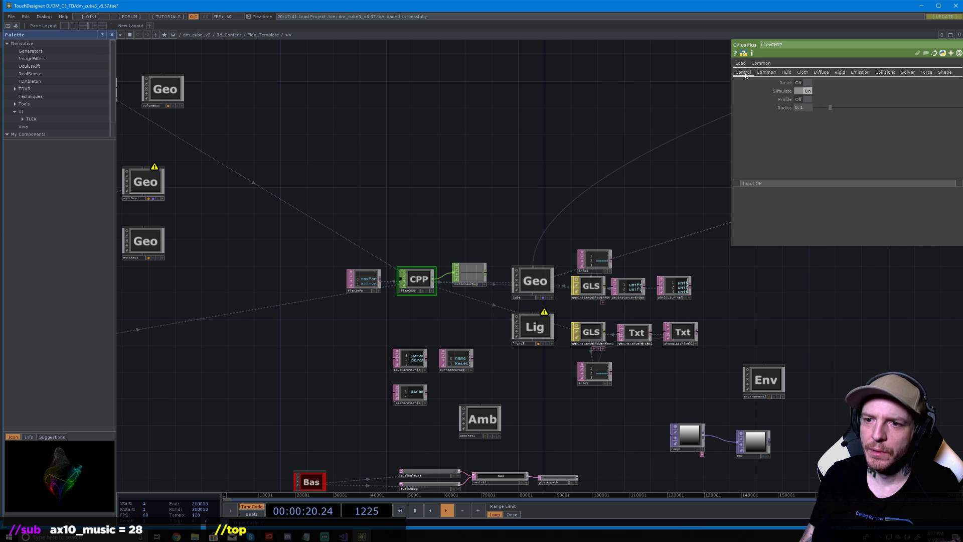
Toggle the flexCHOP's Reset on and off and inspect the resulting instancesChop channel graphs up close
left_click(804, 83)
left_click(804, 83)
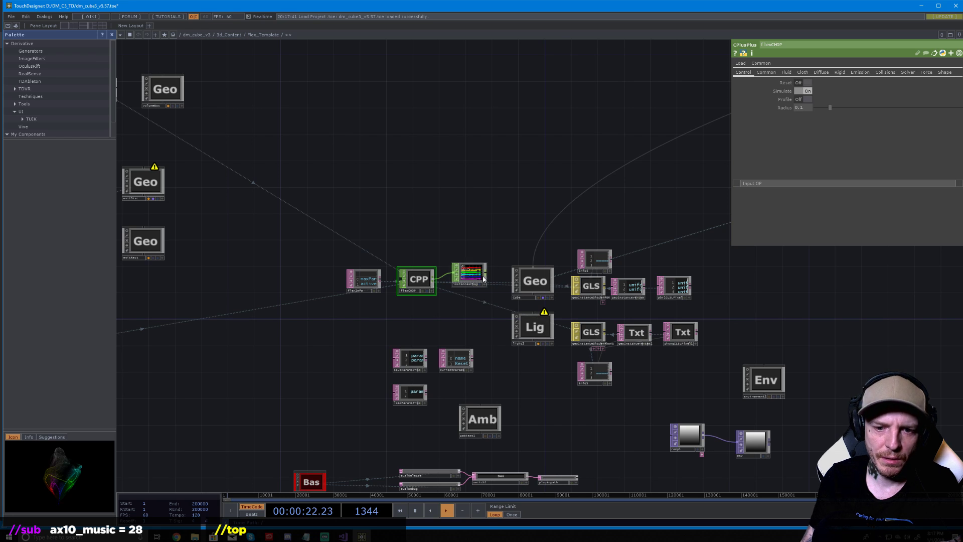
scroll(474, 277, "up", 5)
scroll(484, 291, "up", 5)
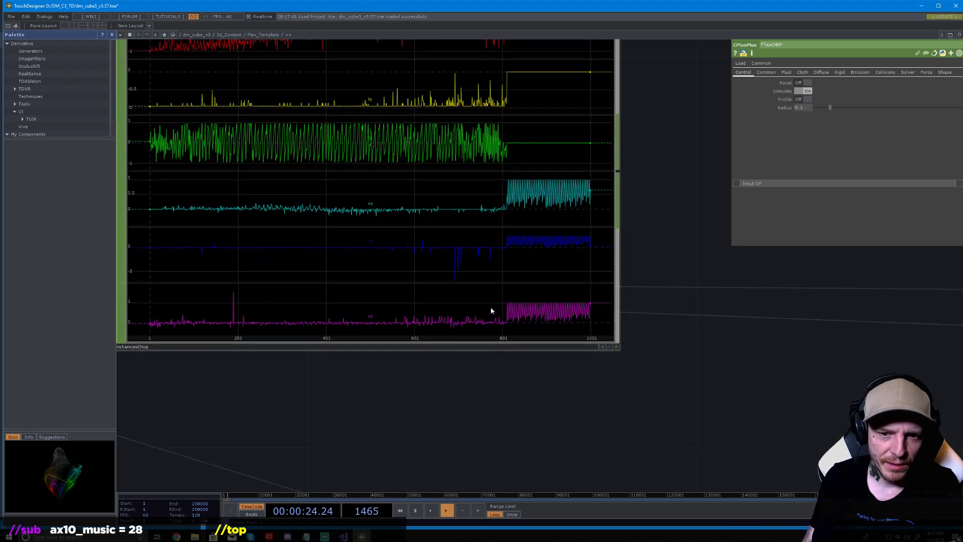
scroll(489, 307, "down", 5)
scroll(486, 321, "down", 12)
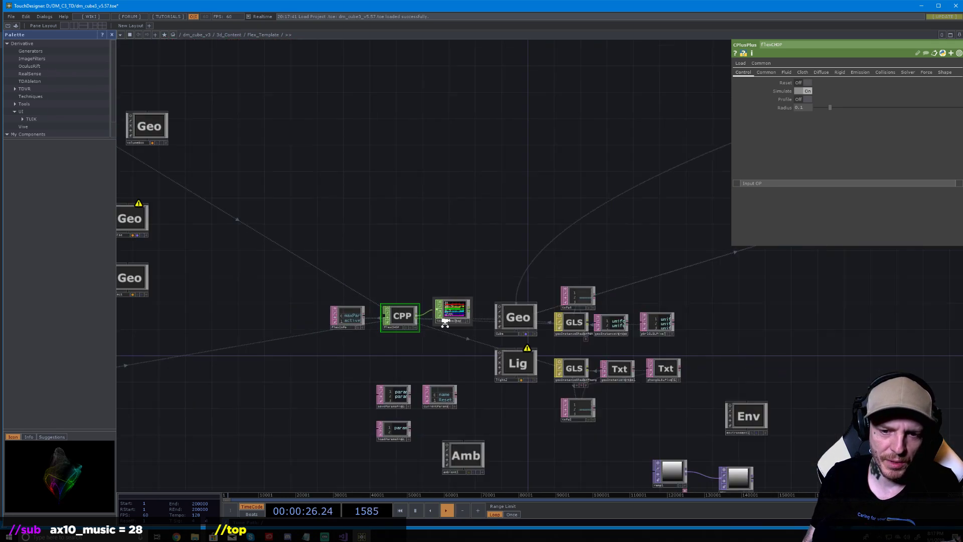
Go up from Flex_Template to the dm_cube_v3 network, open the cube render's viewer in a floating window, and move it aside
left_click(444, 325)
scroll(444, 324, "down", 10)
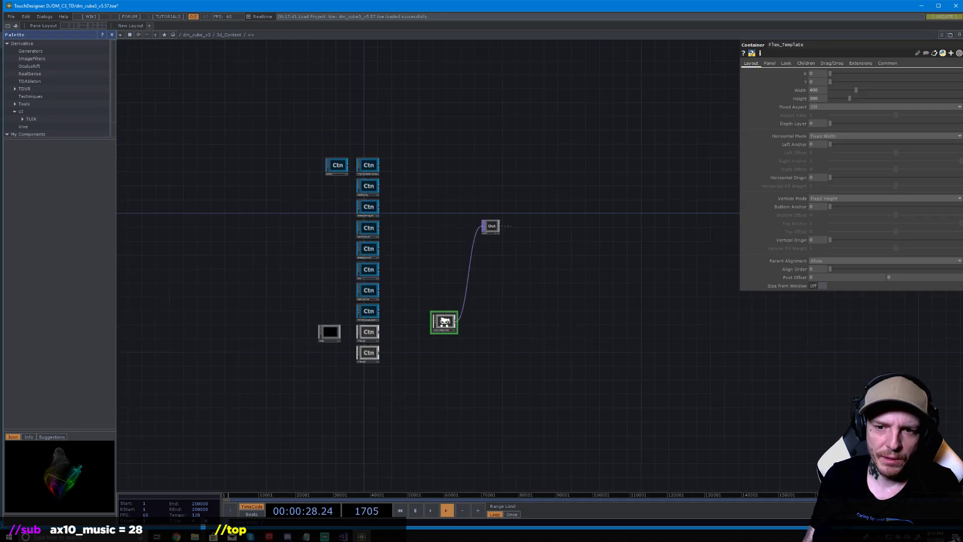
scroll(458, 295, "down", 10)
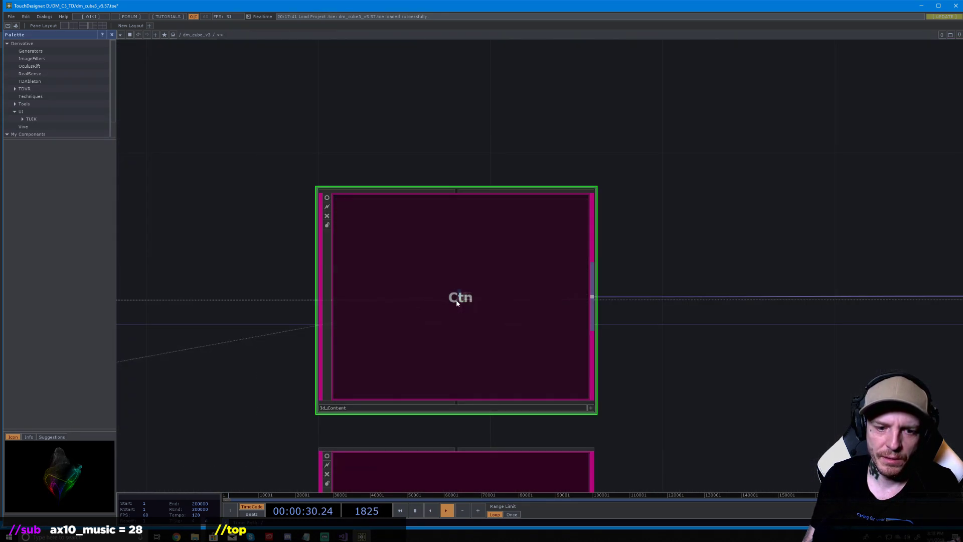
scroll(599, 326, "up", 6)
right_click(532, 296)
left_click(557, 289)
left_click_drag(717, 76, 346, 67)
Look at the root network, go back inside dm_cube_v3, and shrink the floating cube viewer window
scroll(673, 394, "down", 8)
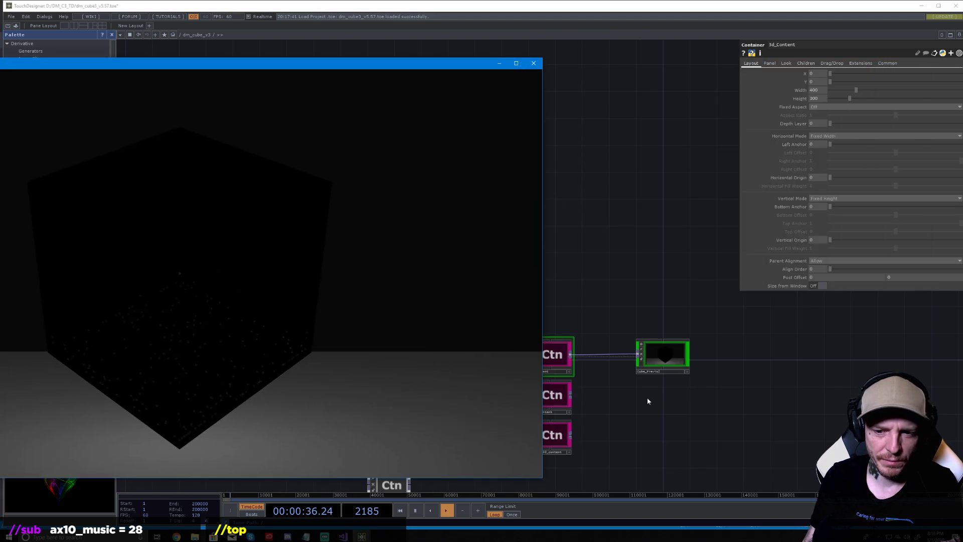
scroll(614, 391, "down", 8)
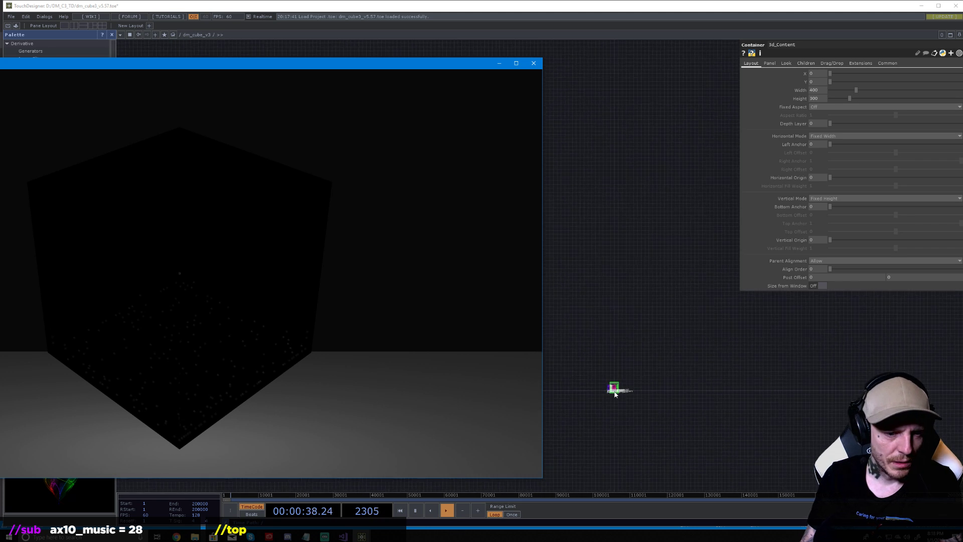
scroll(617, 390, "down", 8)
left_click_drag(751, 381, 879, 346)
scroll(712, 375, "up", 4)
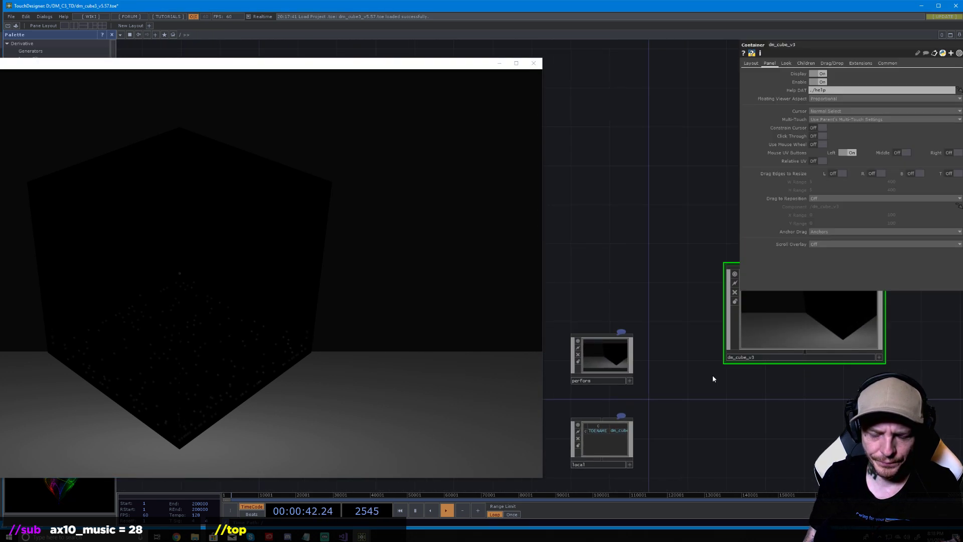
scroll(712, 379, "down", 5)
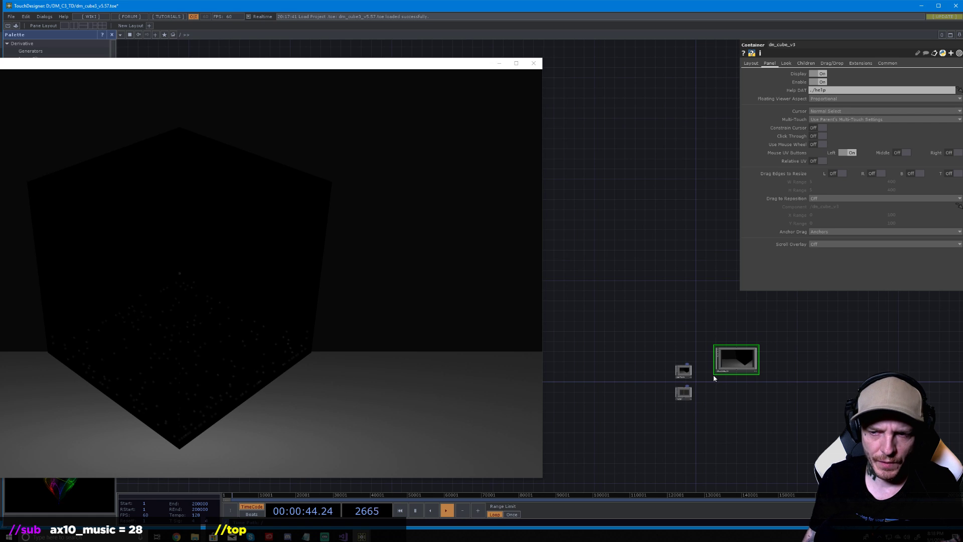
key("i")
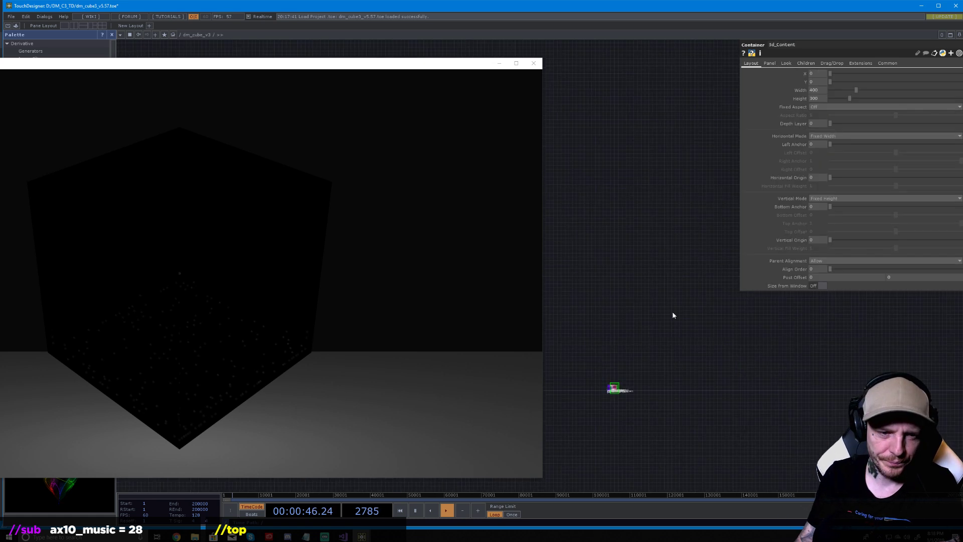
left_click_drag(543, 479, 296, 339)
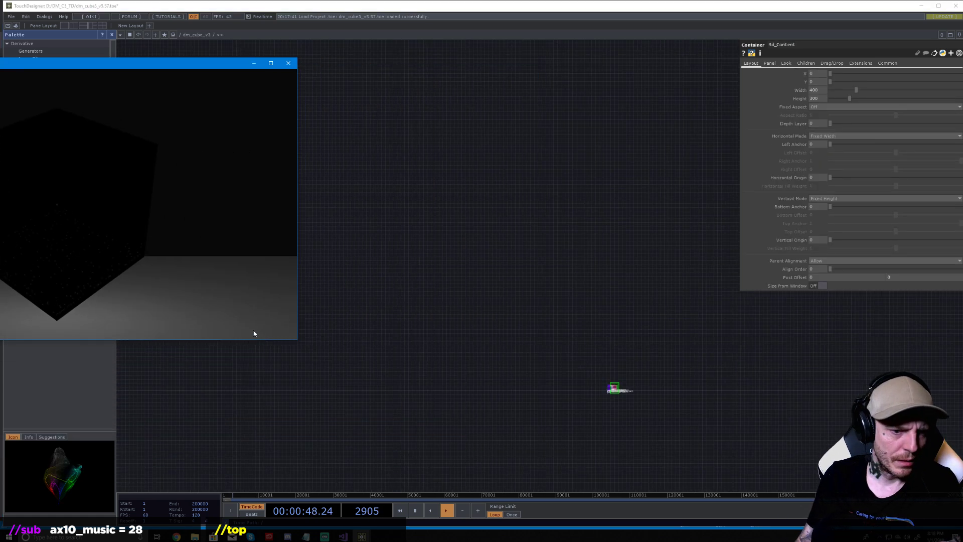
Reposition the floating cube viewer and go inside 3d_Content, then into its Flex_Template network
left_click_drag(220, 68, 350, 147)
scroll(558, 366, "up", 8)
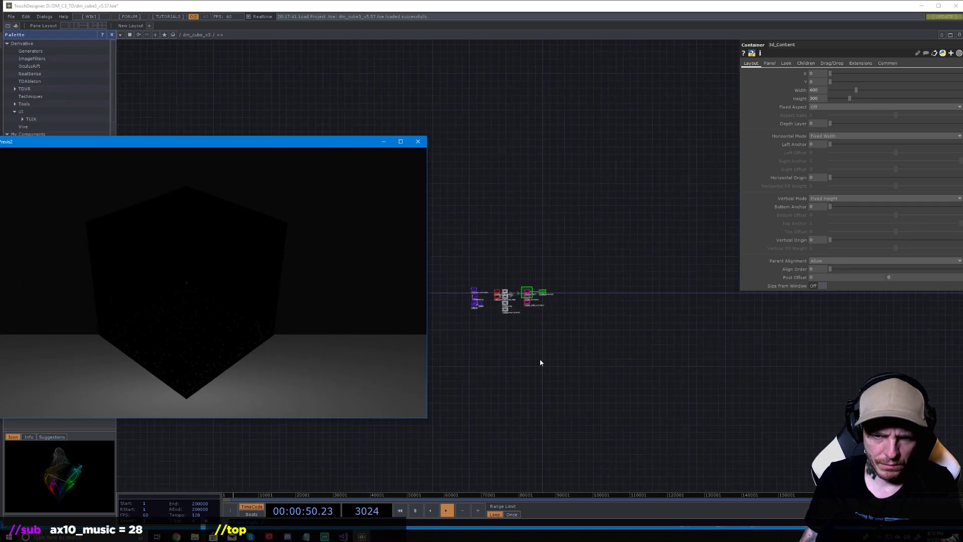
left_click_drag(630, 287, 540, 163)
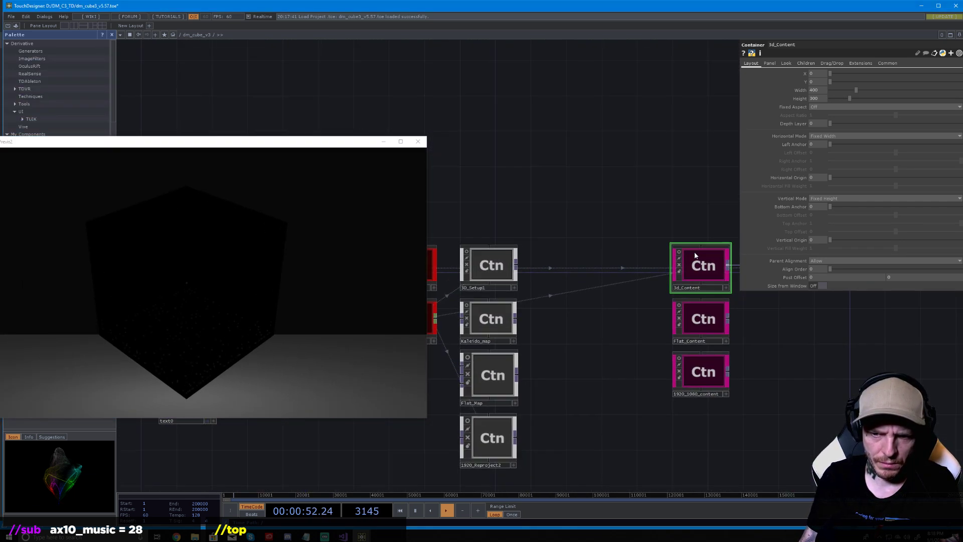
key("i")
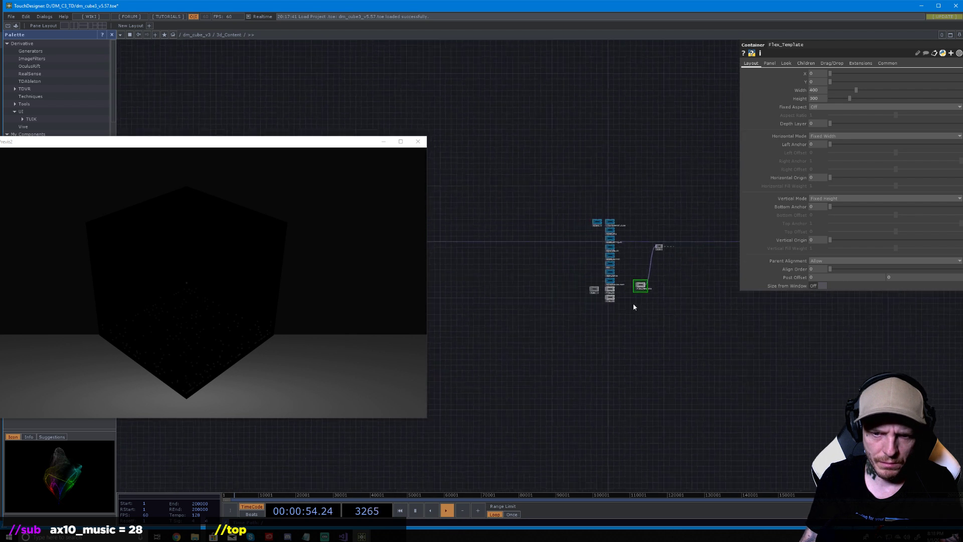
key("i")
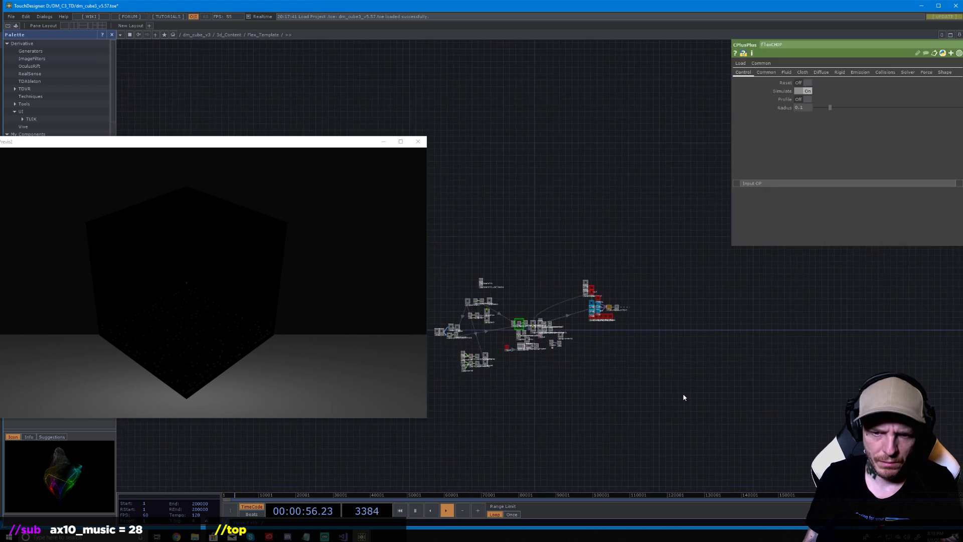
Toggle the flexCHOP's Reset on and off repeatedly while watching the particles in the cube viewer
left_click(806, 83)
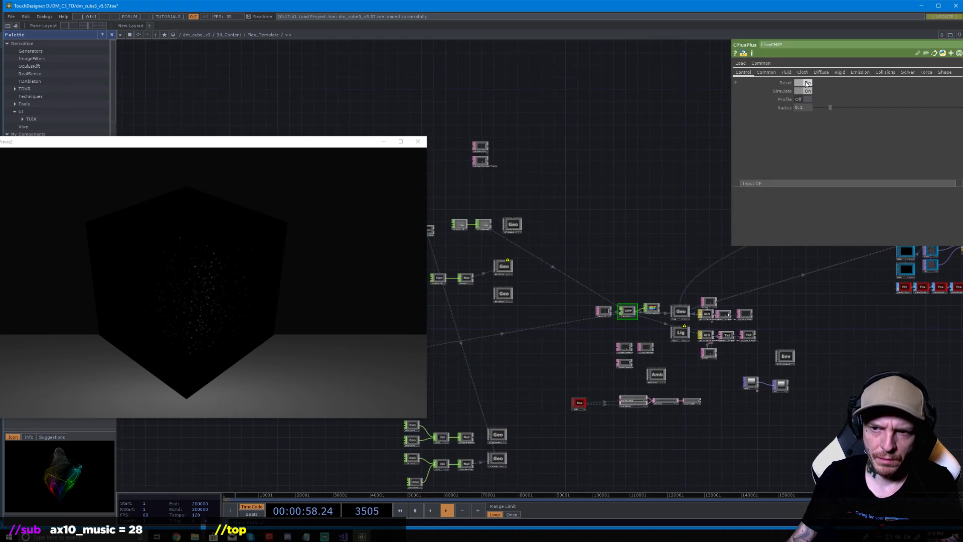
left_click(806, 83)
left_click(806, 83)
left_click(805, 83)
left_click(806, 83)
left_click(806, 83)
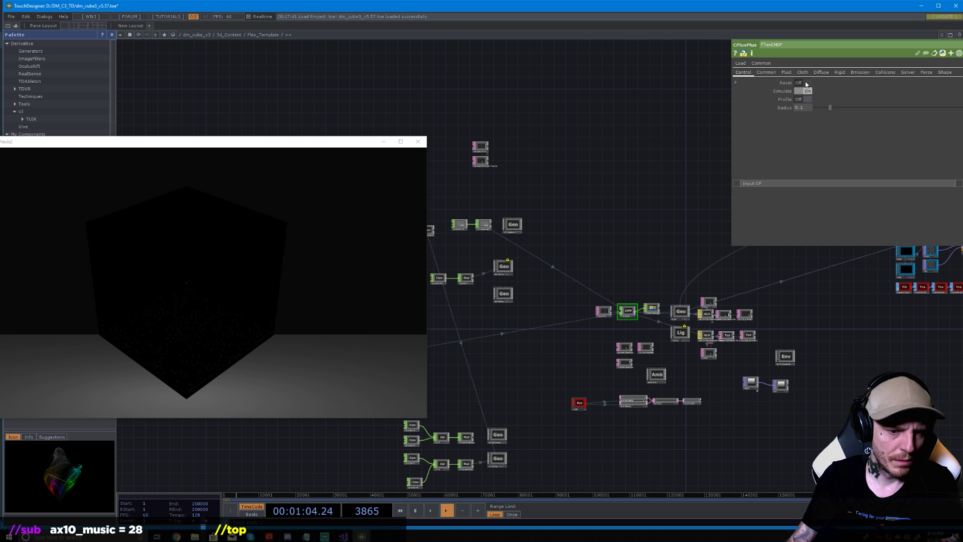
left_click(806, 83)
left_click(806, 83)
left_click(805, 83)
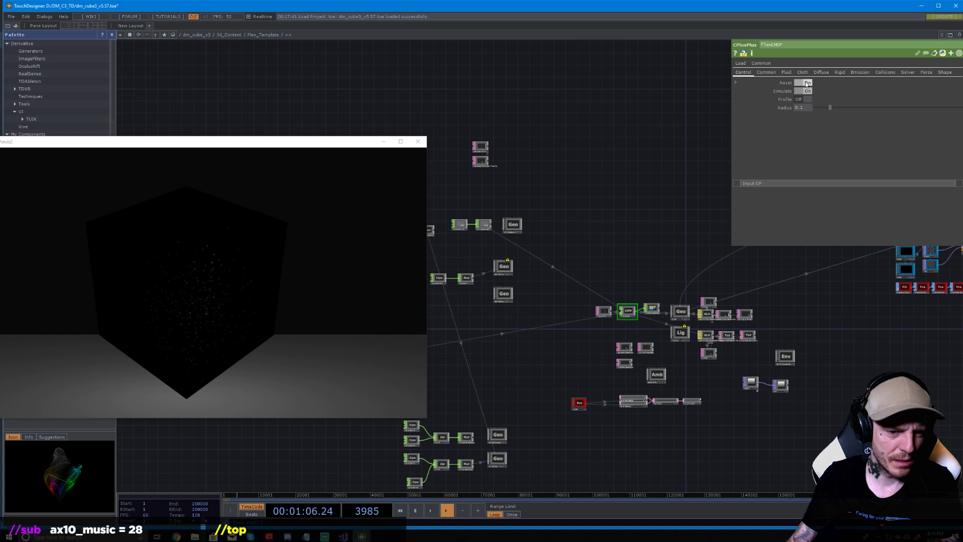
left_click(806, 83)
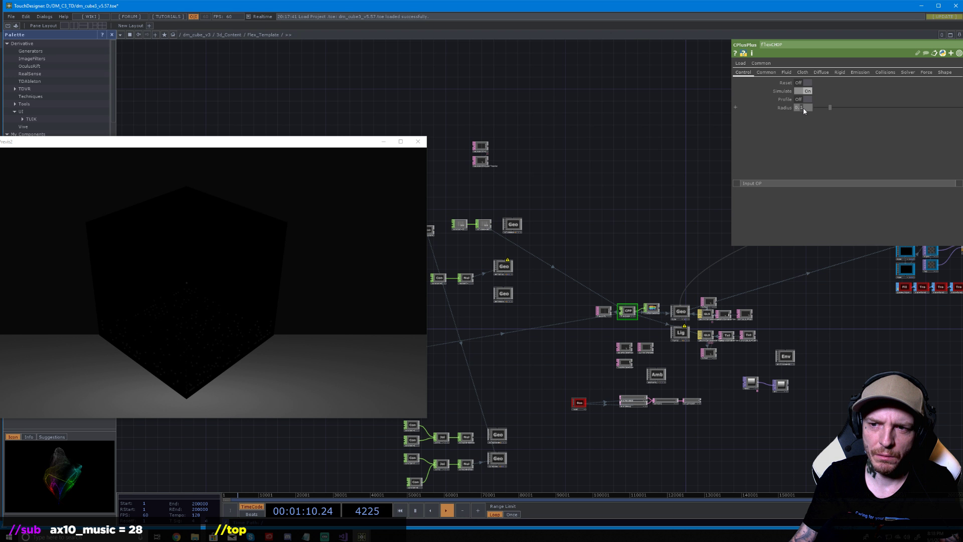
Turn on the flexCHOP's Profile, switch Simulate off, and leave Reset on to hold the particles in their starting shape
left_click(806, 99)
left_click(805, 83)
left_click(805, 83)
left_click(805, 84)
left_click(806, 83)
left_click(806, 83)
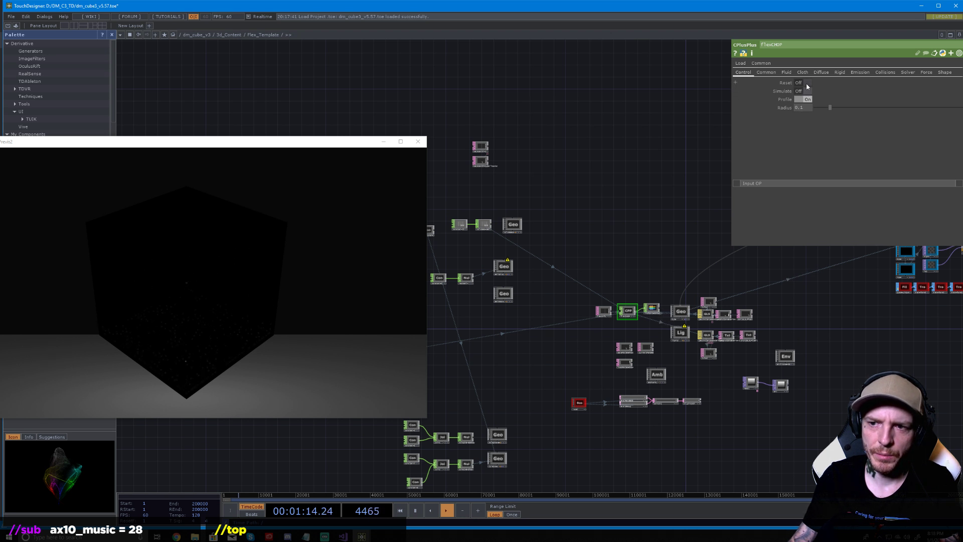
left_click(806, 91)
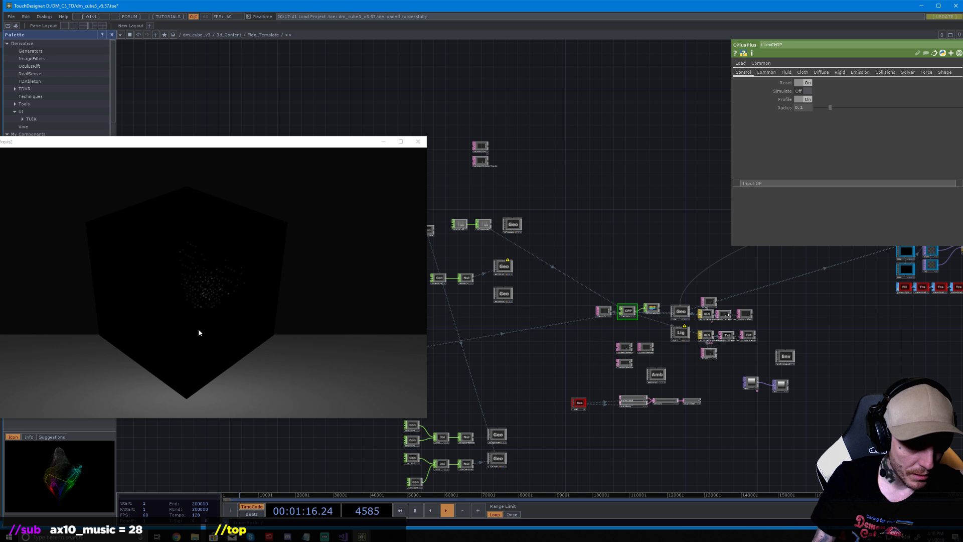
Open the Cube geometry's view in a floating window, orbit around the instanced particles, and reposition the window
scroll(677, 318, "up", 4)
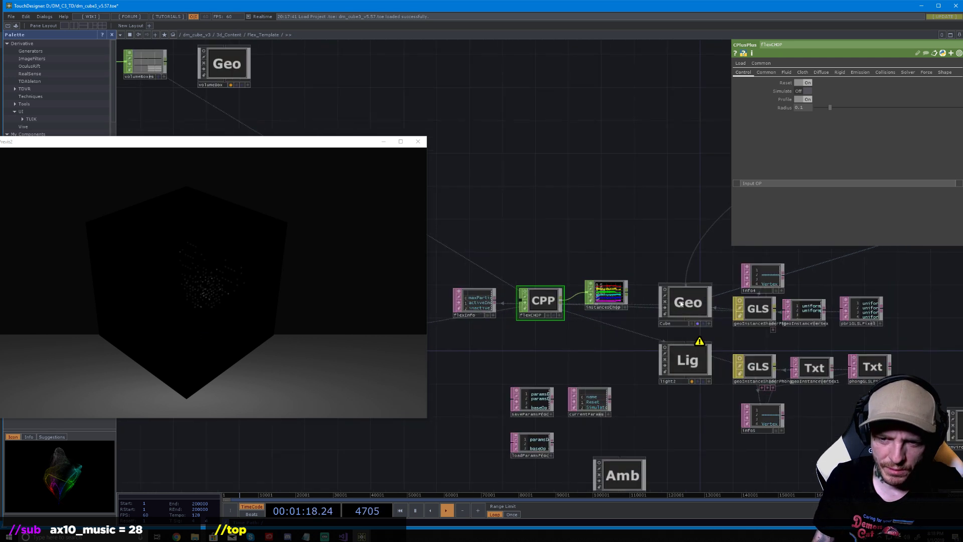
right_click(677, 317)
left_click(689, 276)
left_click_drag(689, 275, 750, 275)
scroll(755, 269, "up", 3)
left_click_drag(759, 278, 732, 269)
left_click_drag(612, 213, 351, 81)
scroll(604, 188, "up", 3)
left_click_drag(604, 188, 612, 215)
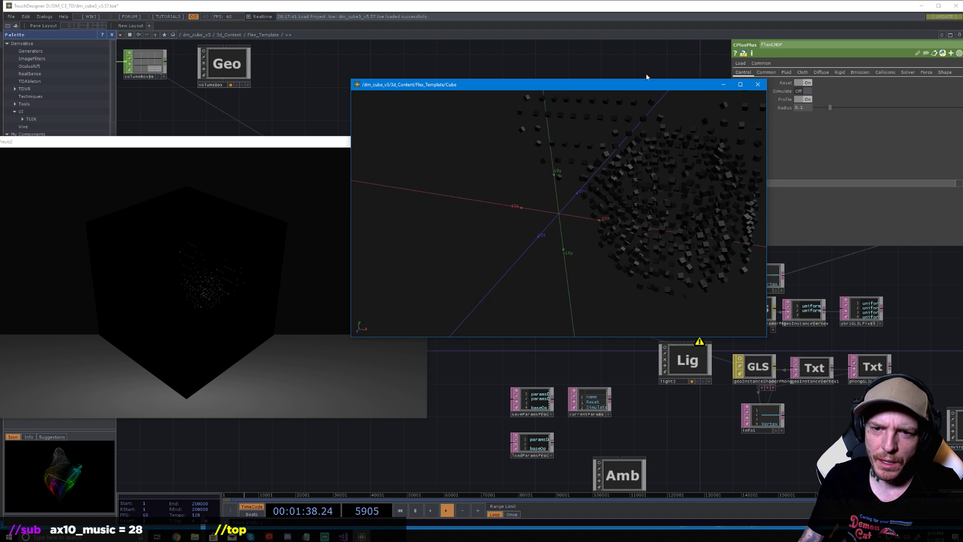
left_click_drag(639, 85, 532, 134)
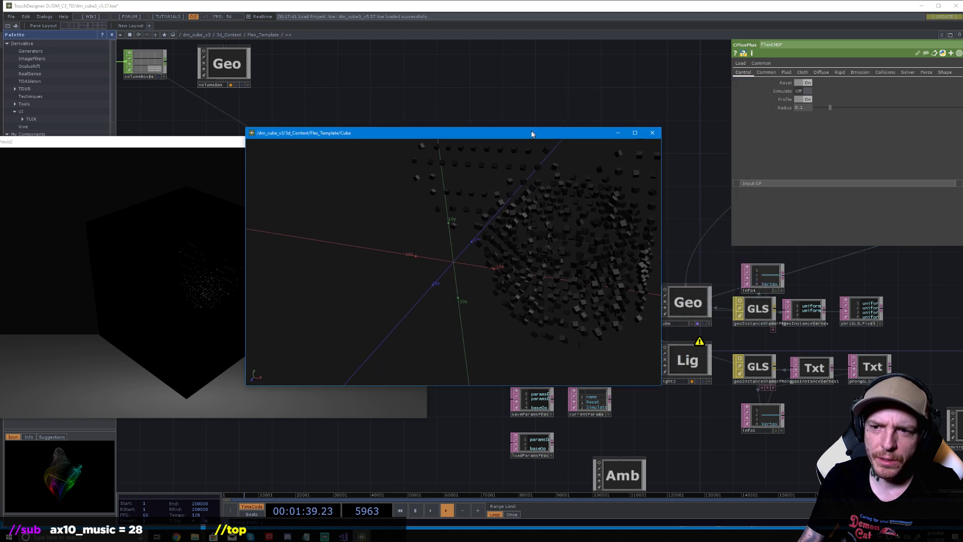
Check the flexCHOP's Fluid parameters, return to Control, and move the Cube viewer away from the flexCHOP node
left_click(788, 73)
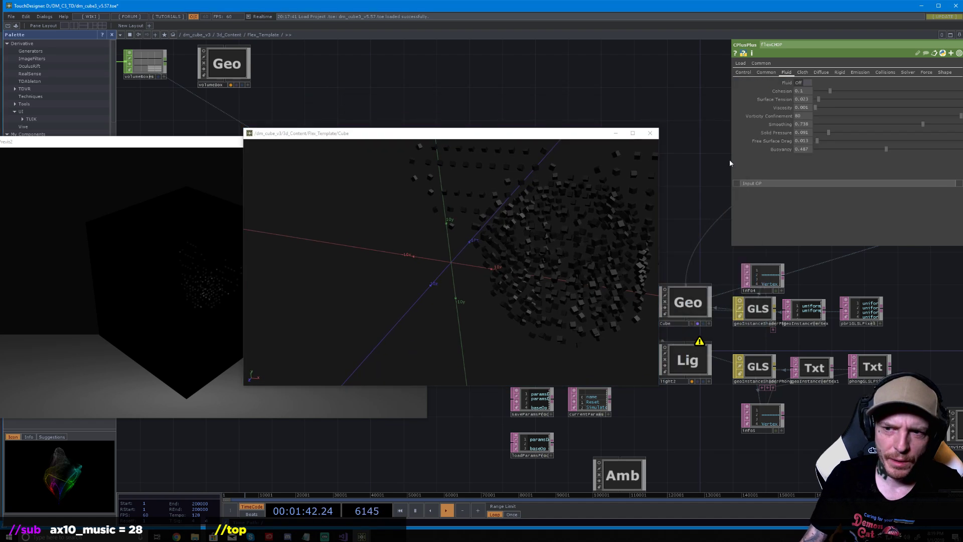
left_click(741, 72)
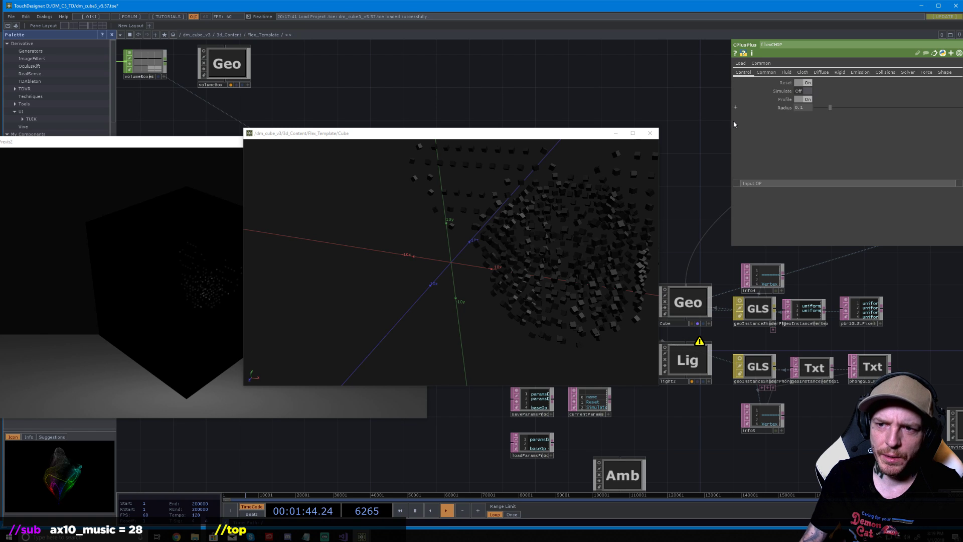
left_click_drag(567, 138, 426, 101)
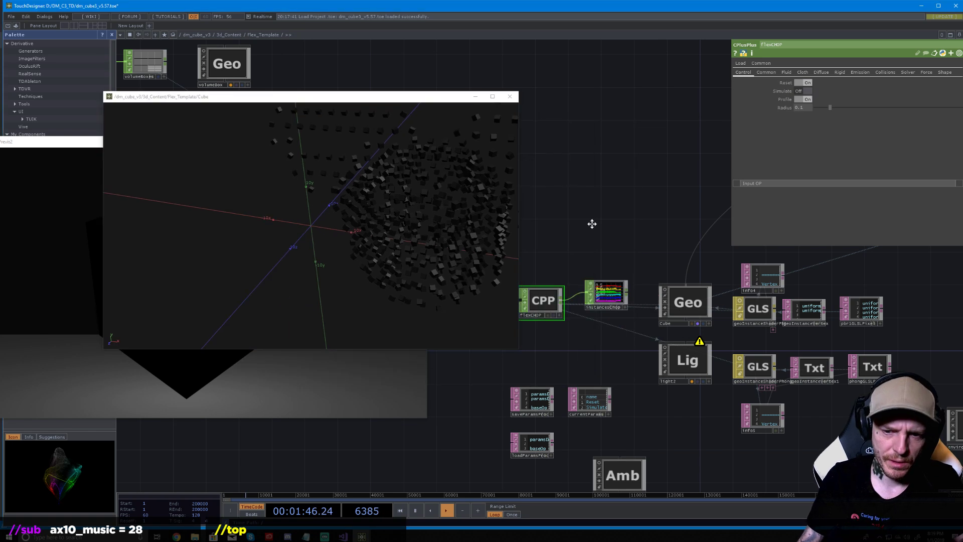
Add a Keyboard In CHOP in the empty space above the instances node
key("Tab")
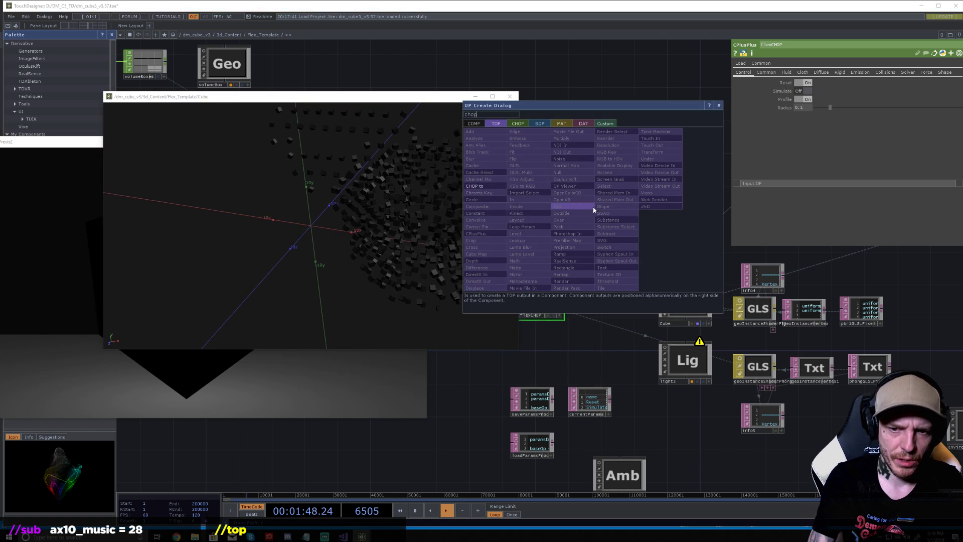
type("chop")
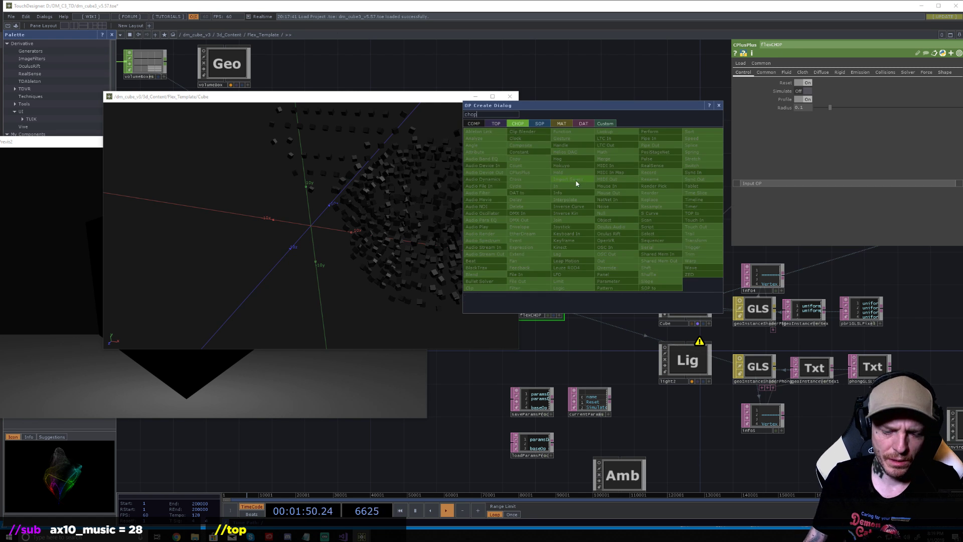
key("BackSpace")
key("BackSpace")
key("BackSpace")
key("BackSpace")
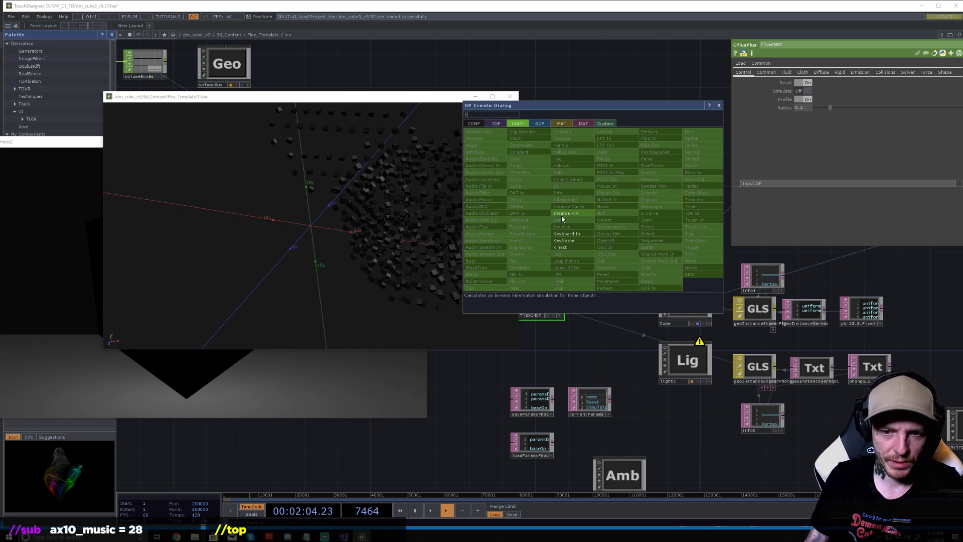
left_click(572, 234)
left_click(600, 191)
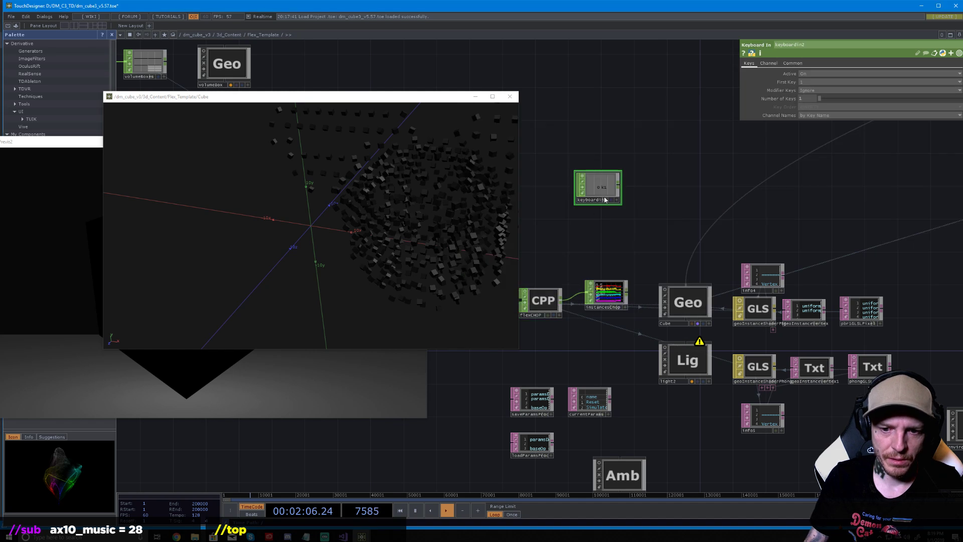
Link the flexCHOP's Reset to the keyboard's k1 channel with a relative CHOP reference and test it with Simulate on
left_click(543, 299)
left_click_drag(600, 187, 808, 84)
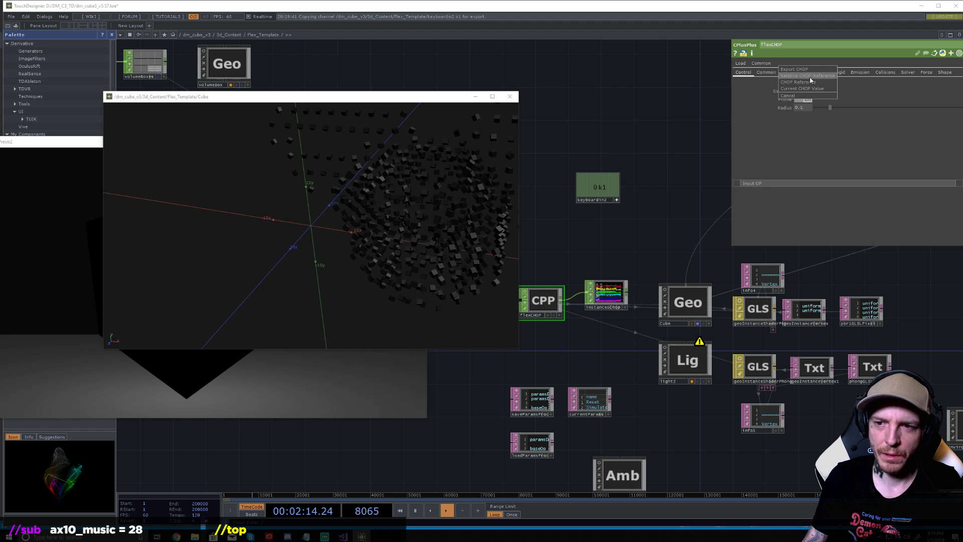
left_click(810, 76)
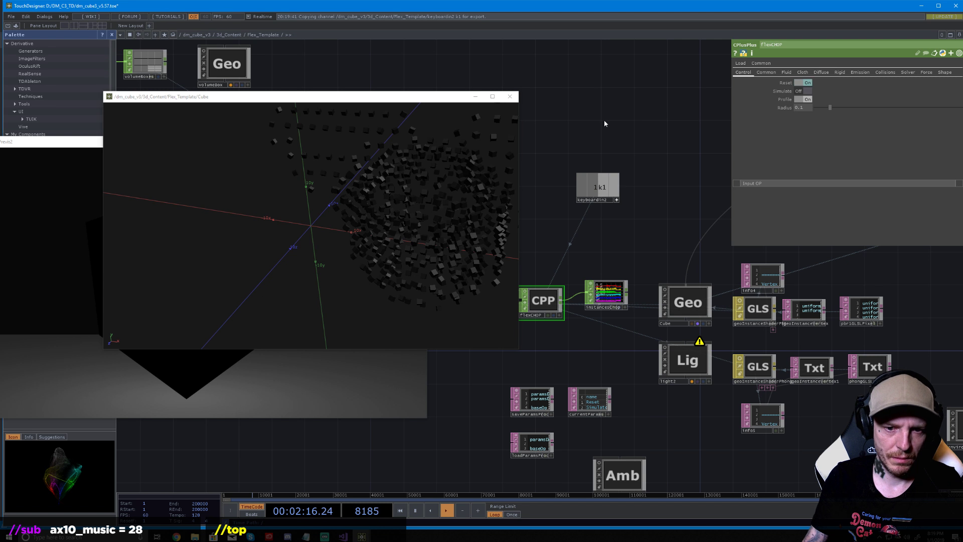
left_click(804, 91)
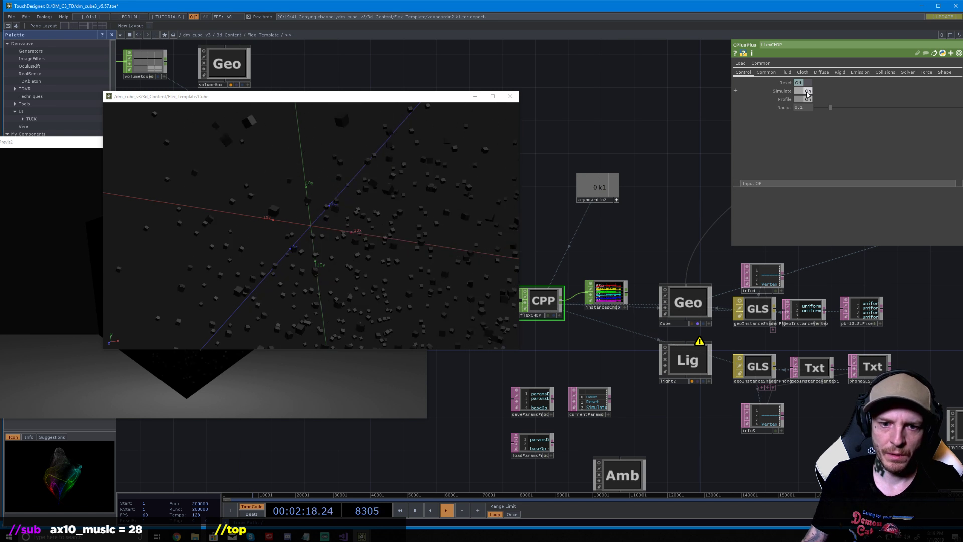
key("1")
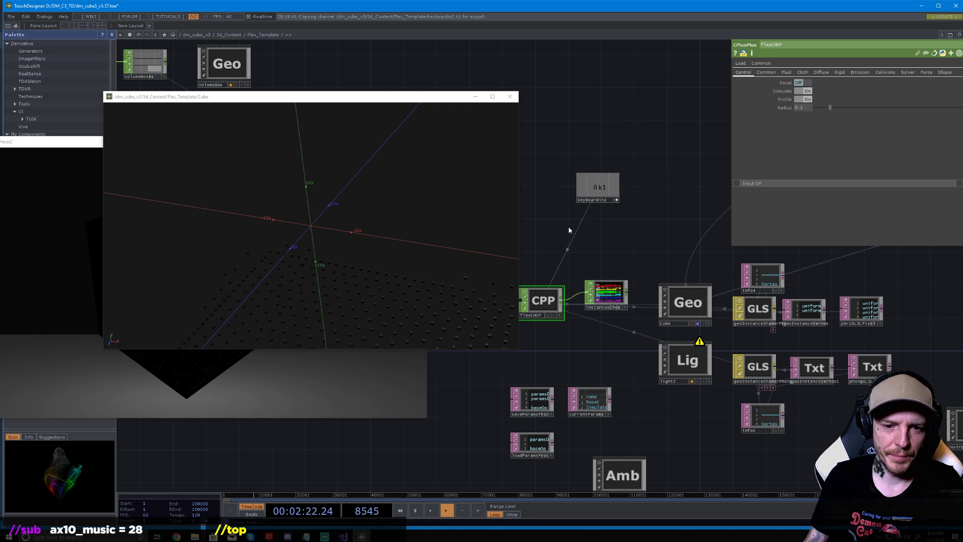
Move the Cube geometry node up beside the Keyboard In node and check its Pre-Xform and Instance parameters
left_click(689, 290)
left_click_drag(673, 223, 643, 202)
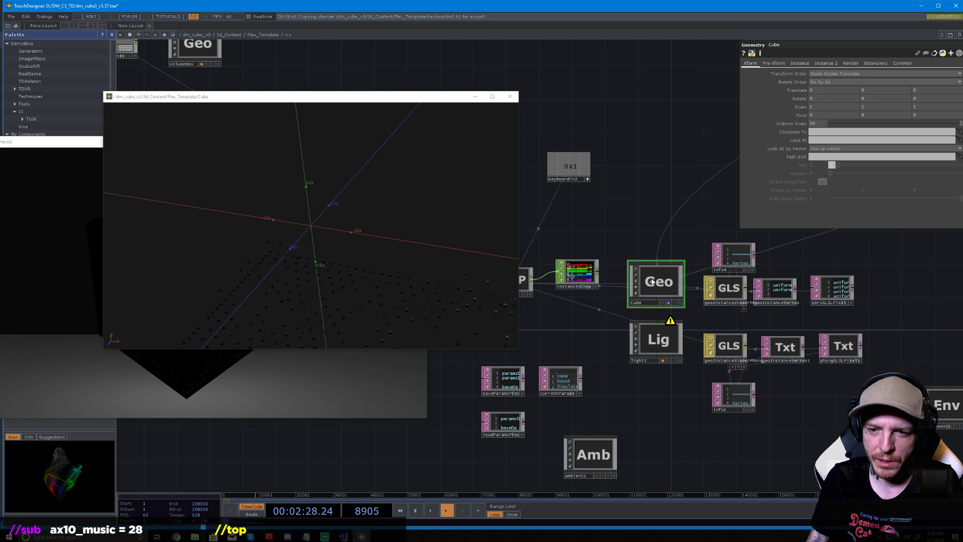
left_click_drag(652, 281, 615, 206)
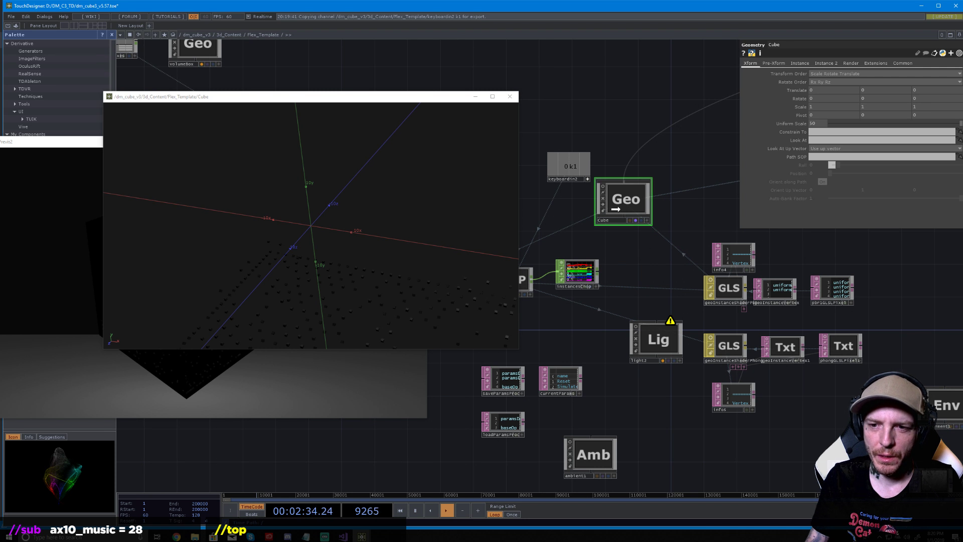
left_click_drag(624, 205, 631, 222)
left_click(769, 63)
left_click(799, 63)
Add a Sphere SOP above the Keyboard In node and set its radius to 0.01 on all three axes
left_click_drag(688, 114, 730, 109)
double_click(683, 123)
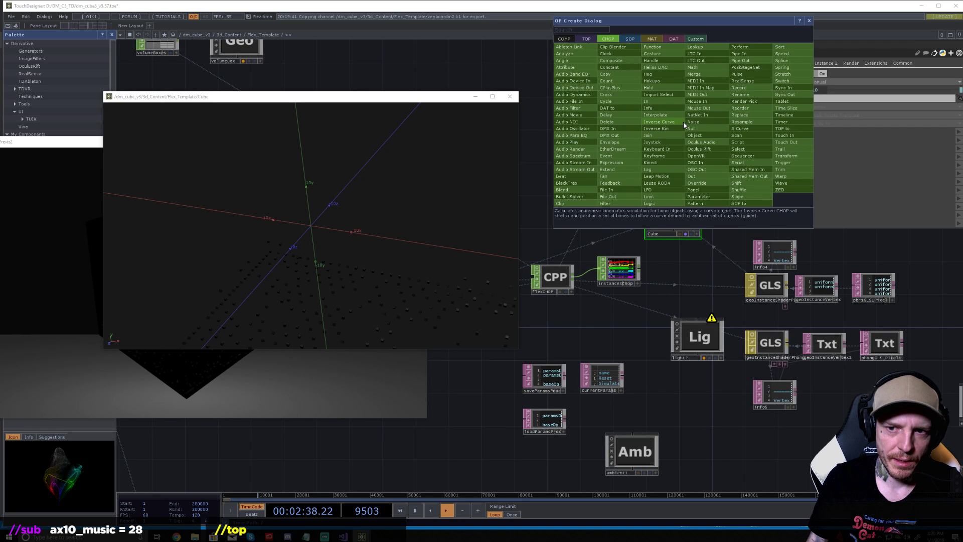
left_click(630, 39)
type("sphere")
left_click(706, 142)
left_click(643, 115)
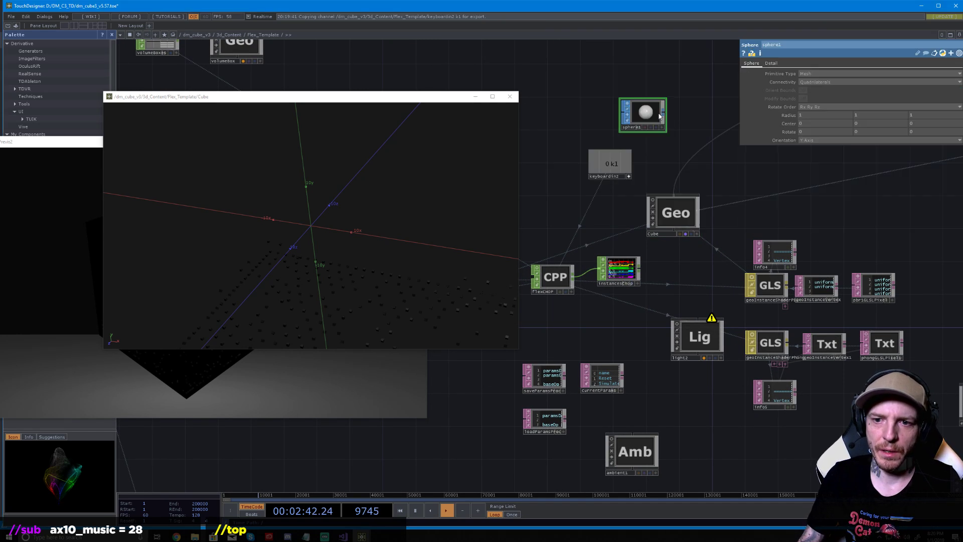
middle_click_drag(792, 118, 788, 101)
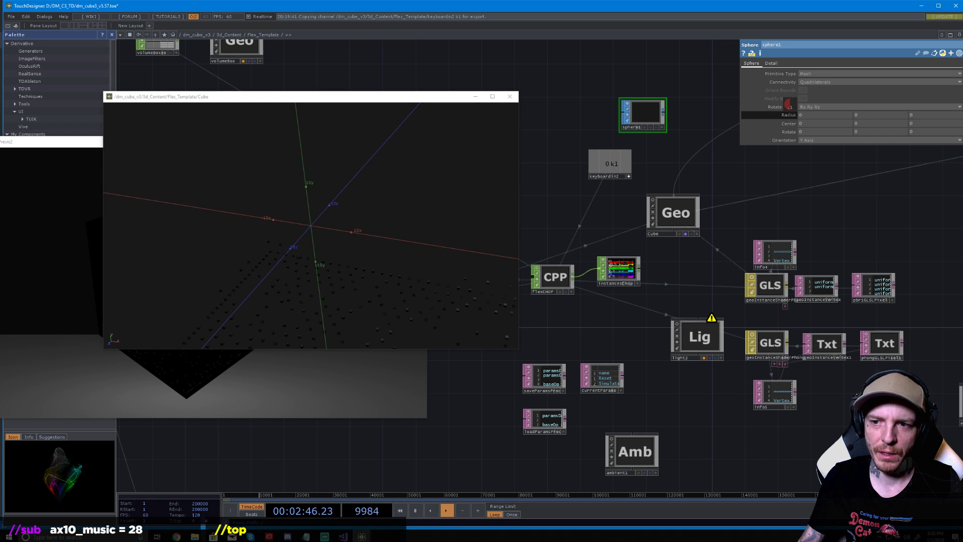
middle_click_drag(788, 105, 772, 131)
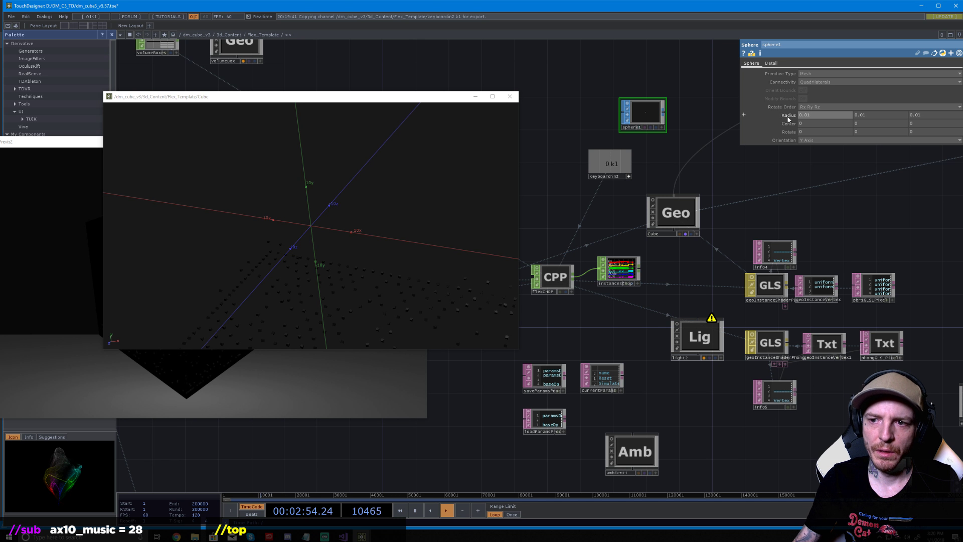
Add a Geometry component beside the small sphere, fed by the sphere's output
left_click_drag(657, 161, 635, 143)
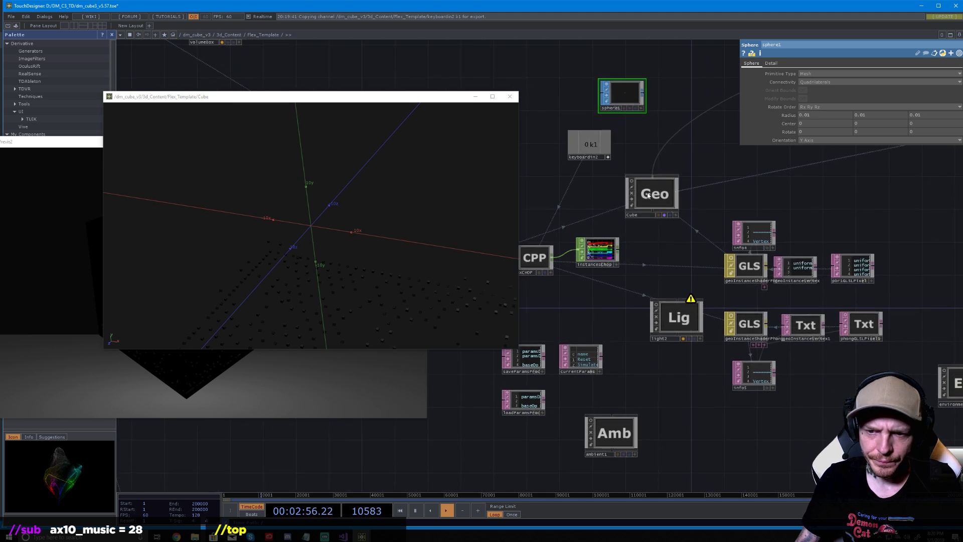
left_click(647, 195)
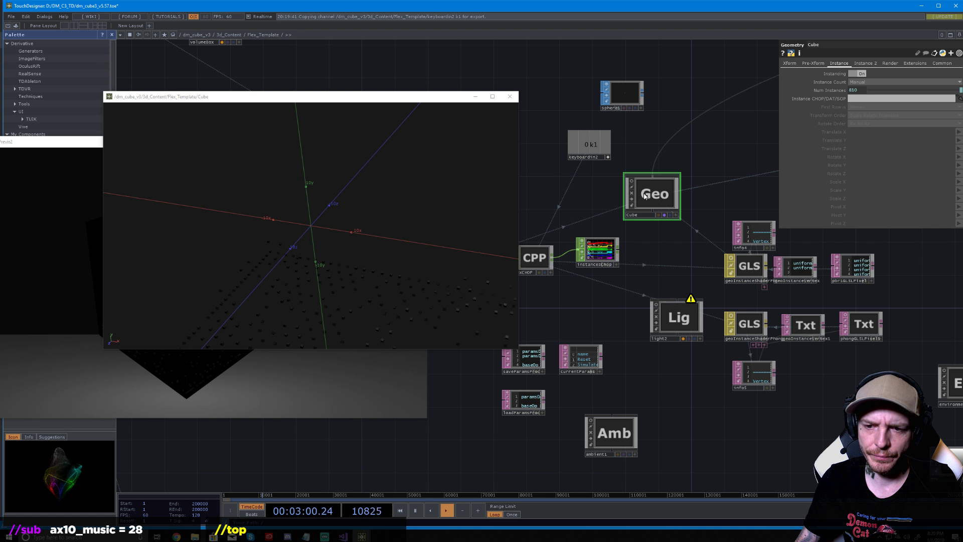
key("Tab")
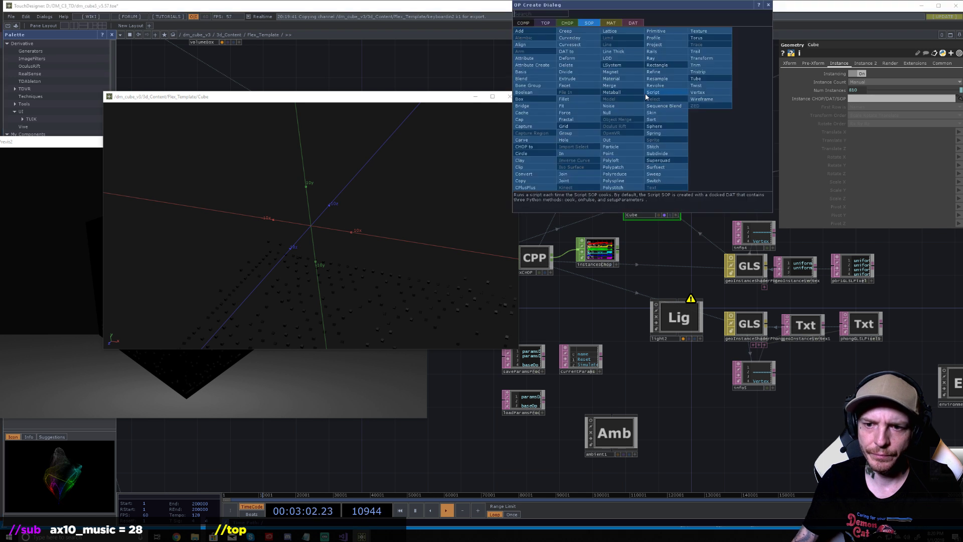
left_click(523, 22)
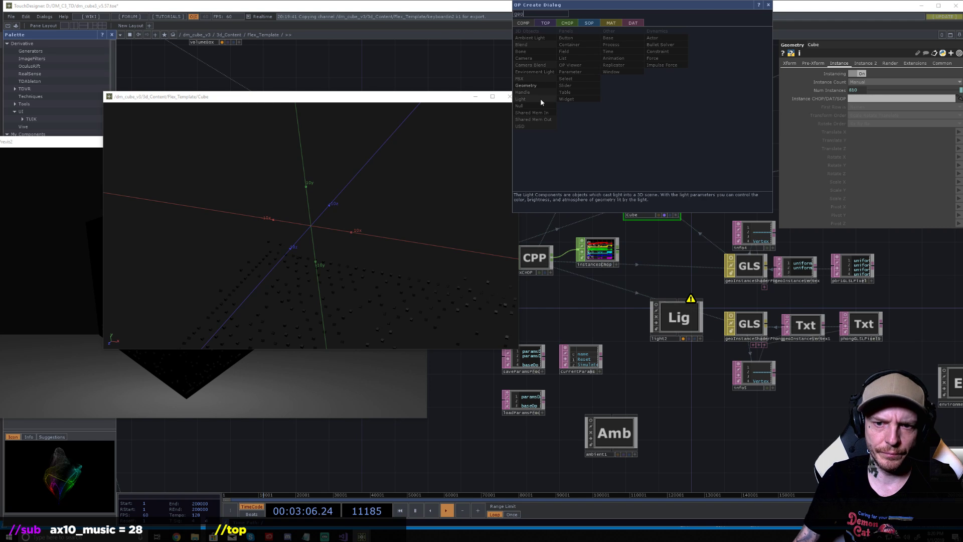
left_click(527, 86)
left_click(700, 99)
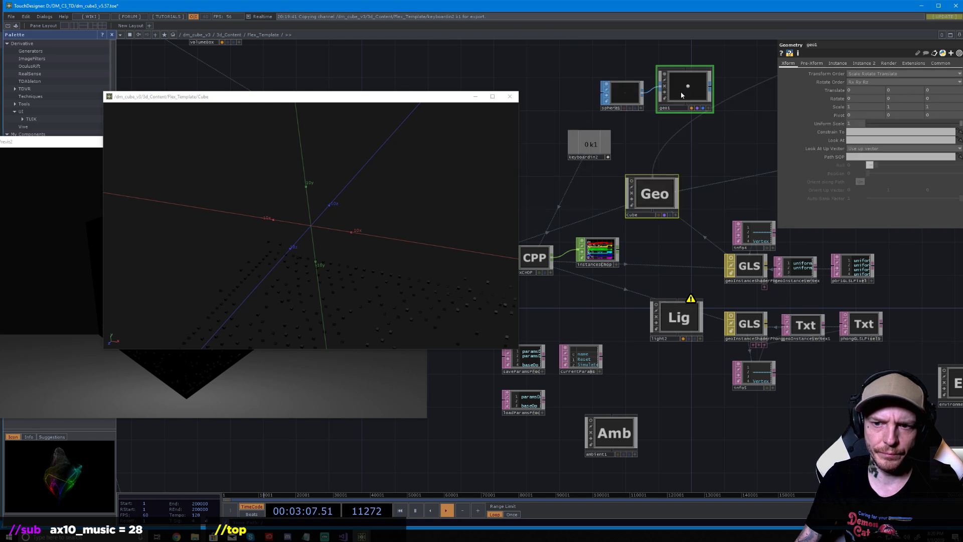
Check the Cube geometry's Instance parameters and follow its links across the network to the null and render nodes
left_click(662, 193)
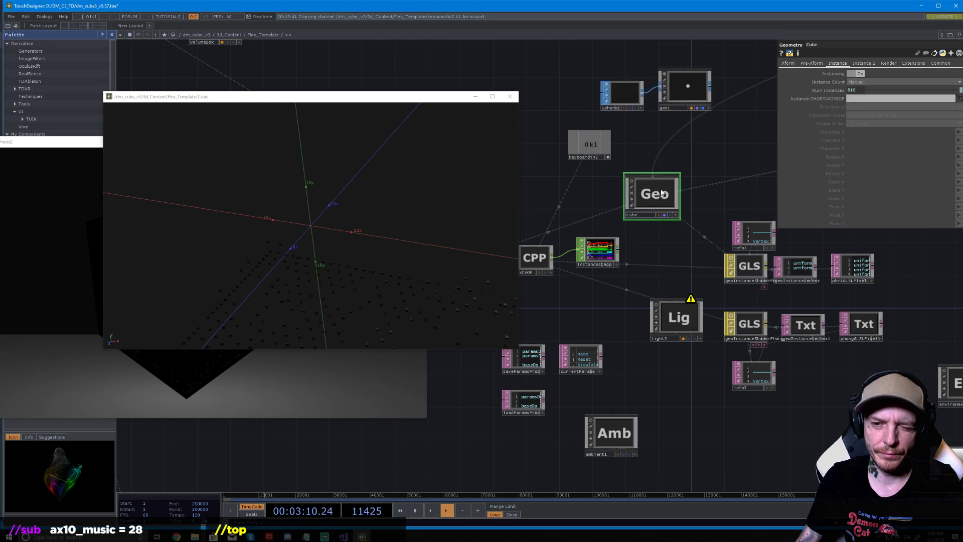
scroll(662, 193, "down", 4)
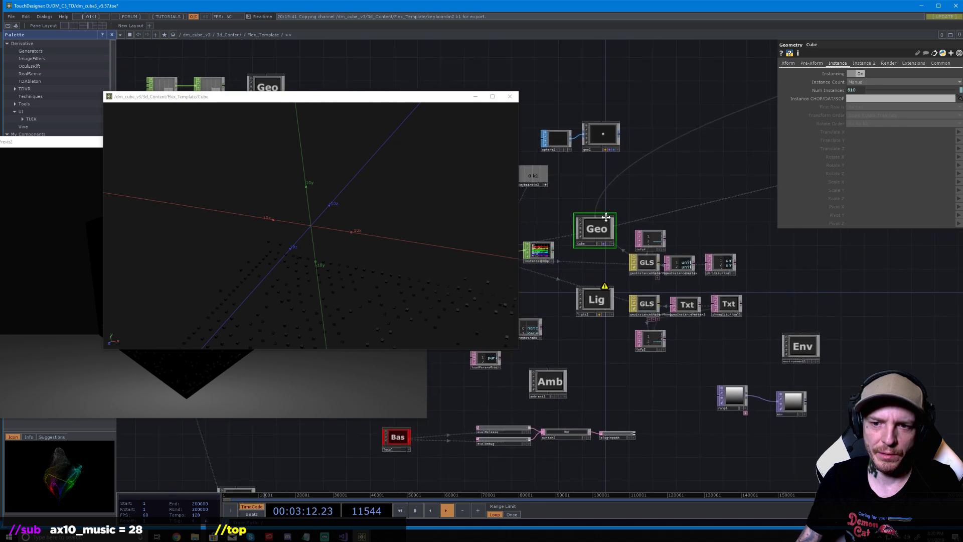
scroll(637, 238, "down", 4)
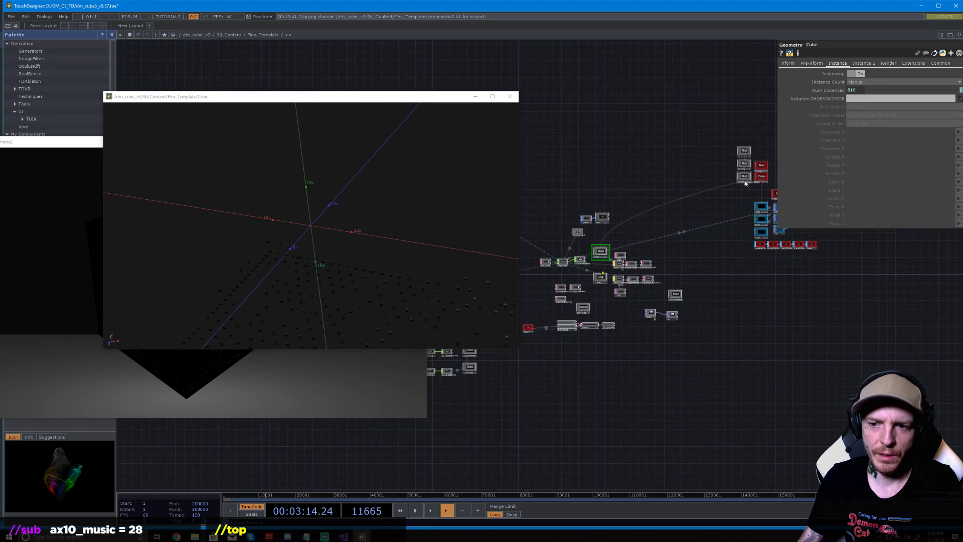
scroll(724, 191, "up", 3)
Move the small-sphere geometry geo1 to open space above its Sphere SOP and select it
left_click_drag(543, 245, 743, 228)
left_click_drag(666, 167, 522, 180)
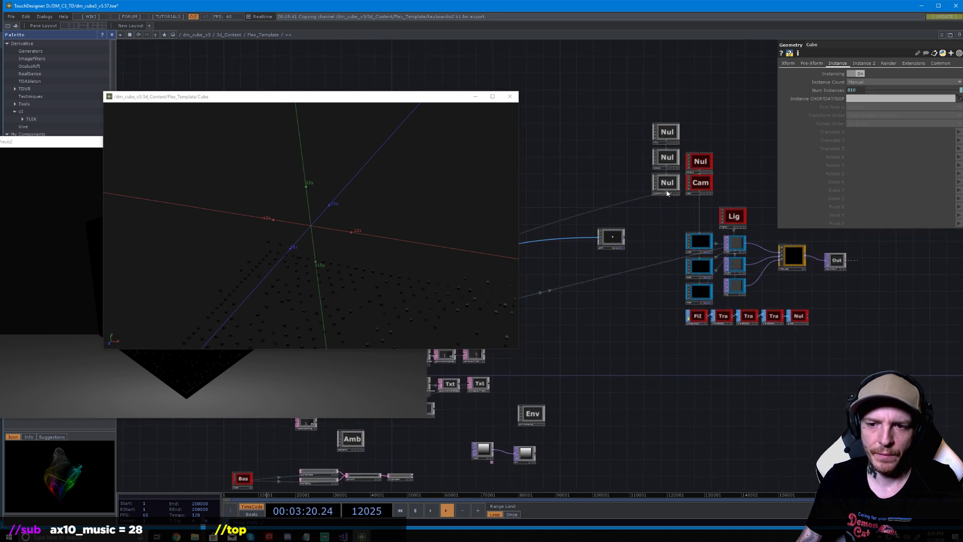
left_click_drag(643, 245, 576, 171)
left_click(790, 65)
left_click_drag(563, 134, 684, 134)
scroll(682, 201, "up", 5)
left_click(666, 137)
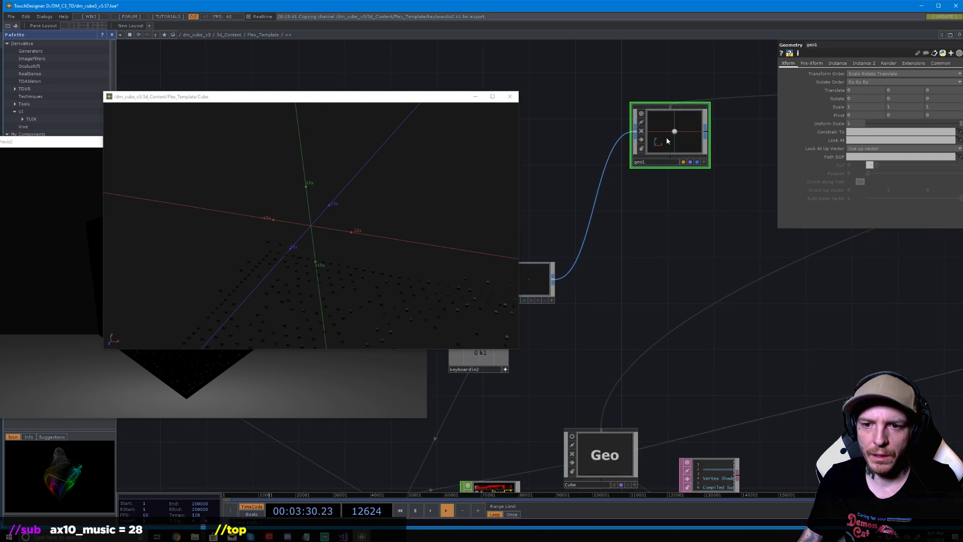
Close the floating Cube viewer and turn on instancing for geo1 with instancesChop as its instance source
left_click_drag(761, 202, 801, 181)
left_click_drag(754, 146, 673, 219)
left_click_drag(646, 260, 695, 143)
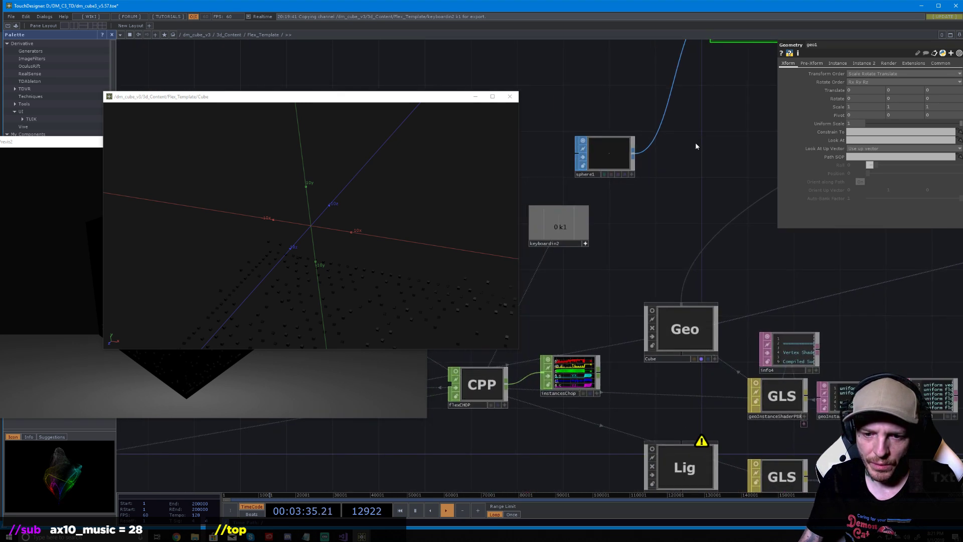
left_click(570, 392)
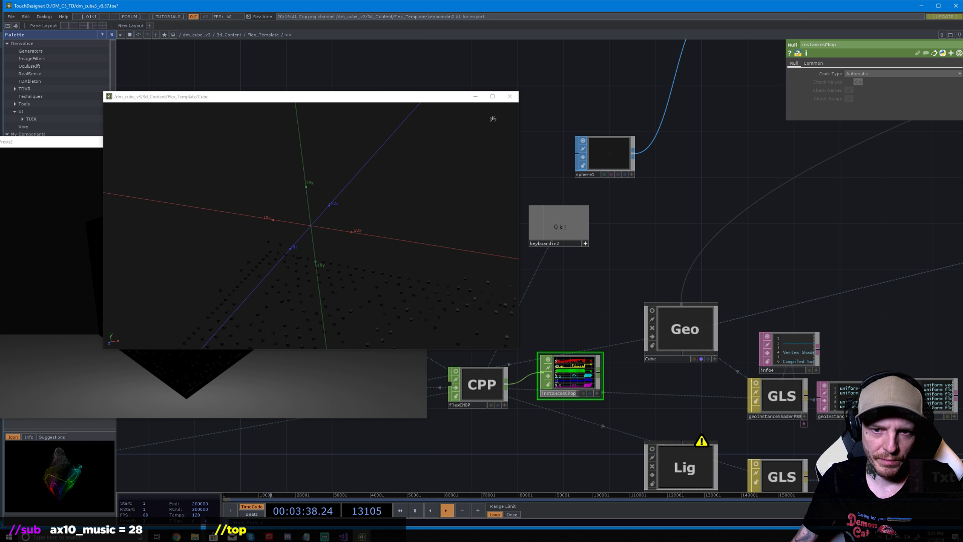
left_click(509, 96)
left_click_drag(691, 126, 483, 285)
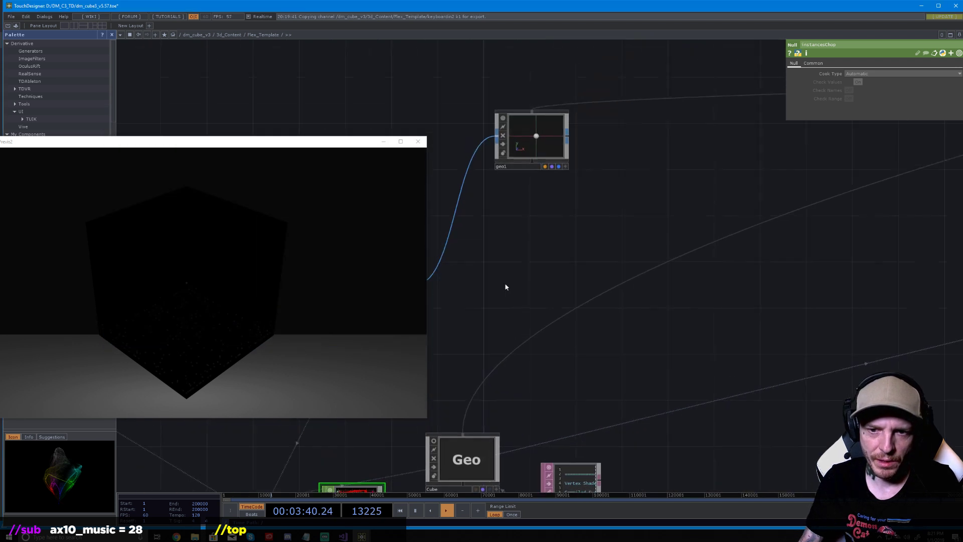
left_click(542, 165)
left_click(861, 74)
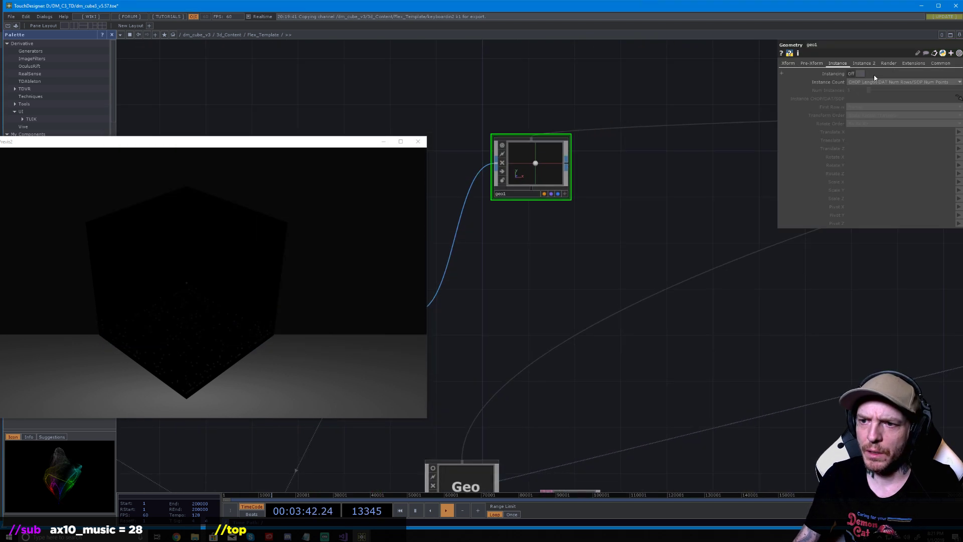
left_click(865, 75)
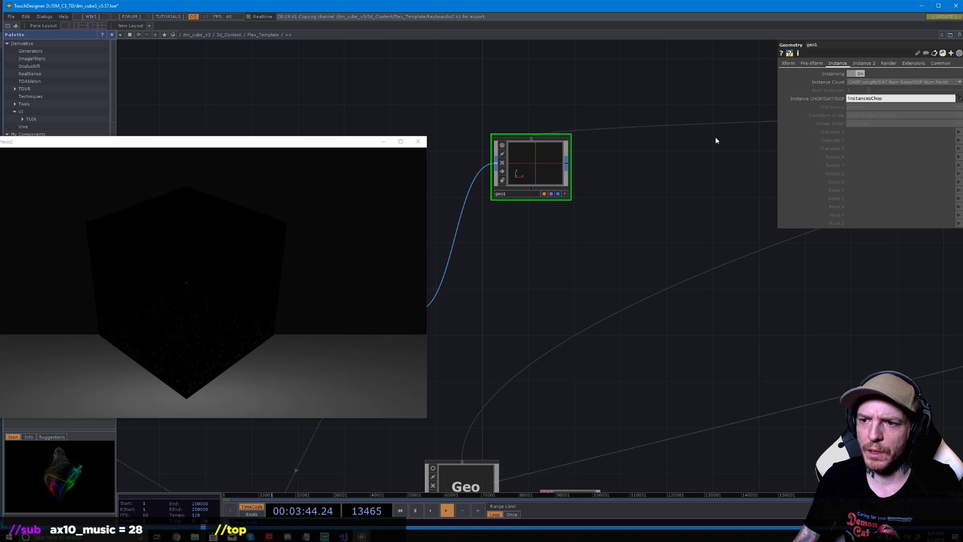
Map geo1's instance Translate X, Y and Z to the tx, ty and tz channels
left_click(958, 132)
left_click(958, 139)
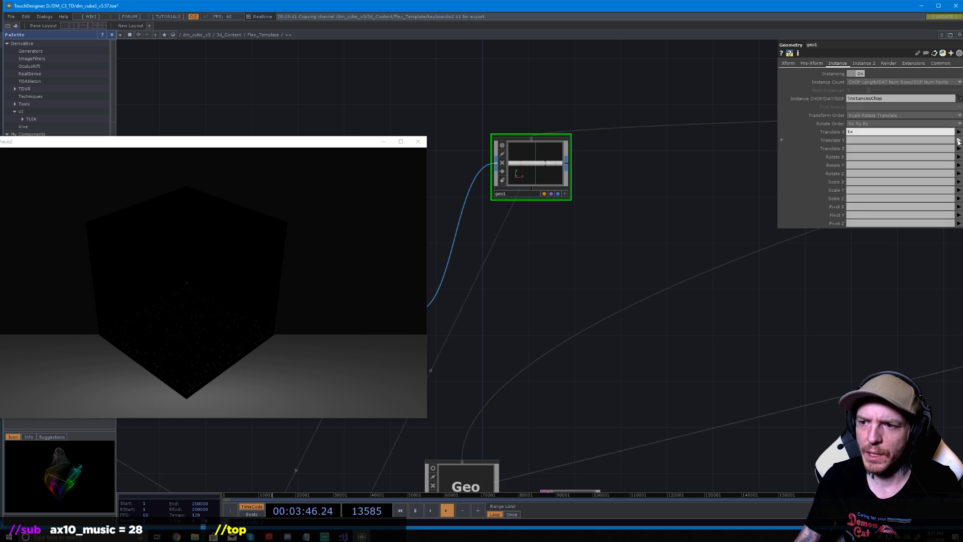
left_click(957, 140)
left_click(958, 157)
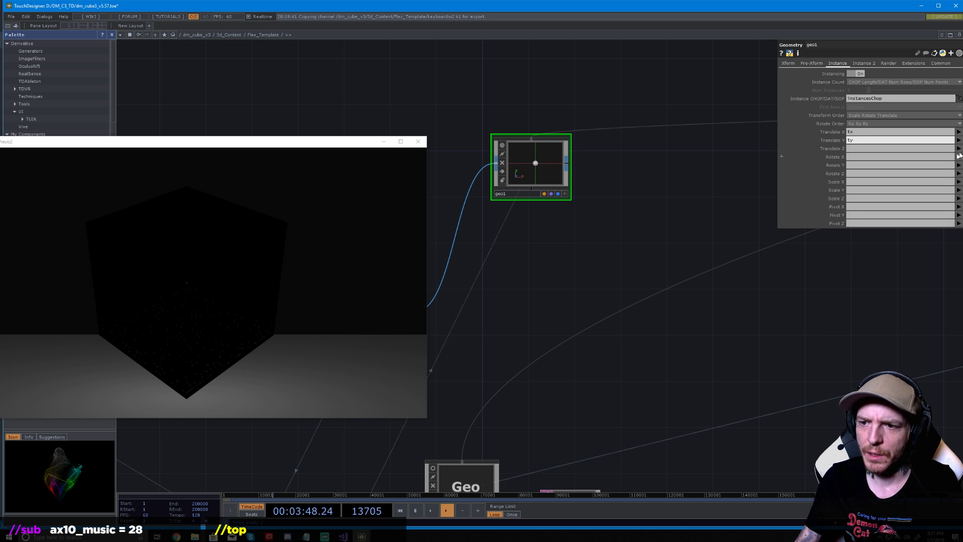
left_click(958, 148)
left_click(958, 168)
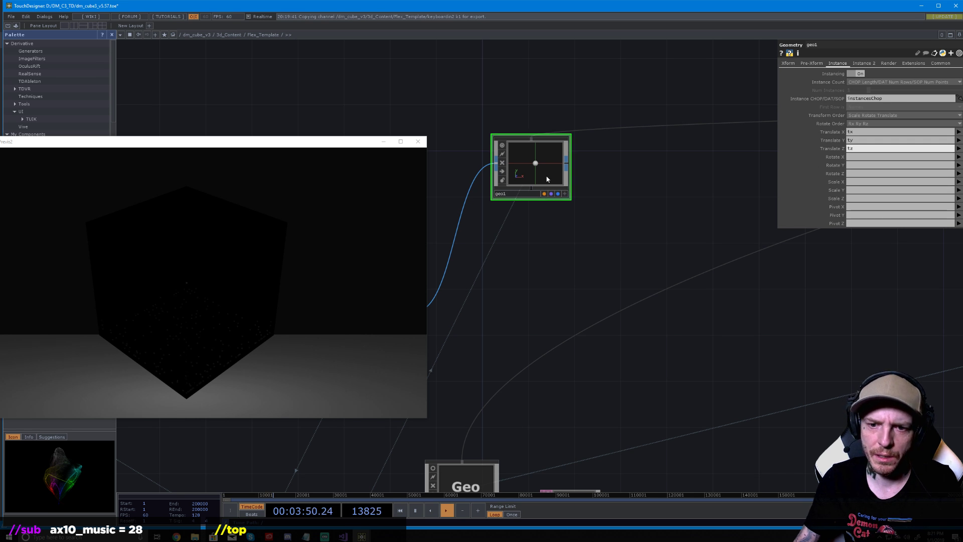
Open a floating viewer for geo1 and place it in the empty area below the node
right_click(534, 150)
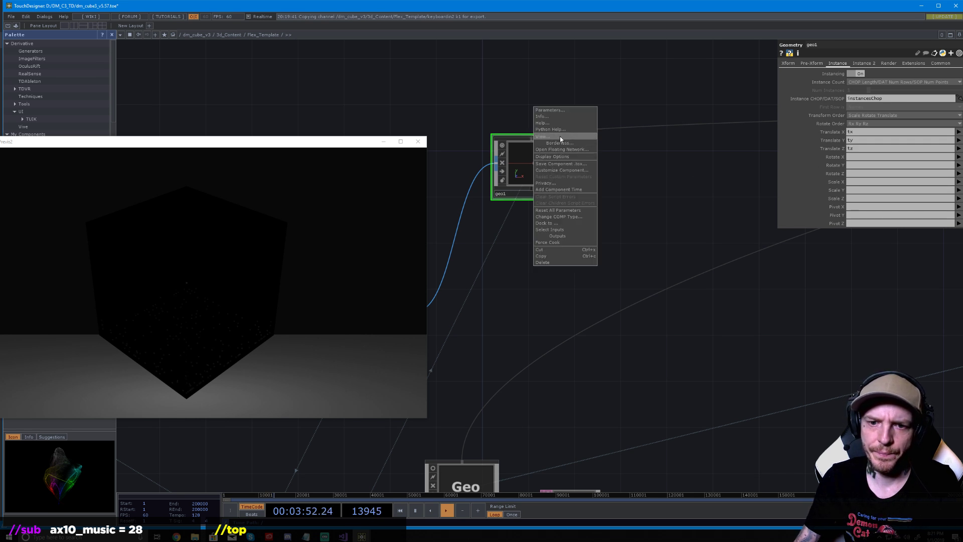
left_click(552, 140)
scroll(610, 146, "up", 3)
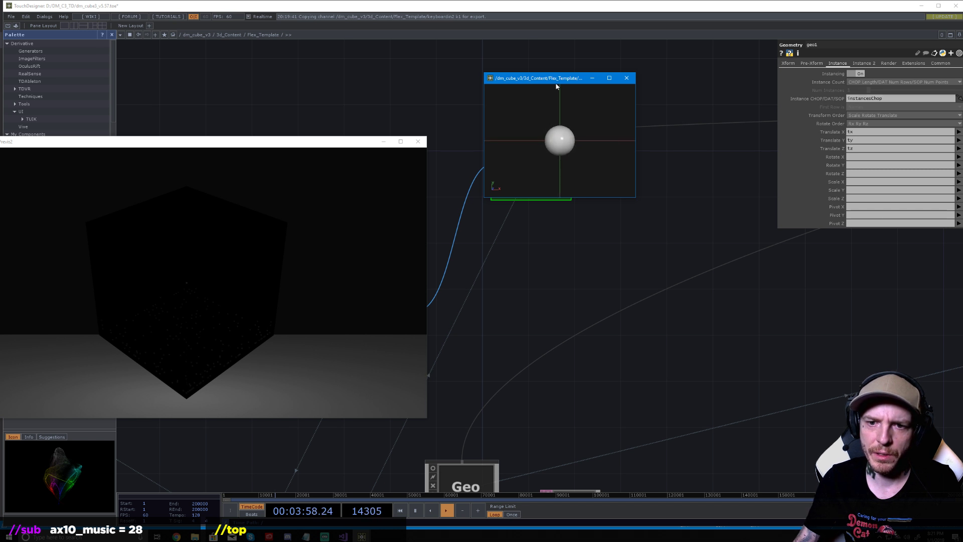
left_click_drag(556, 82, 694, 262)
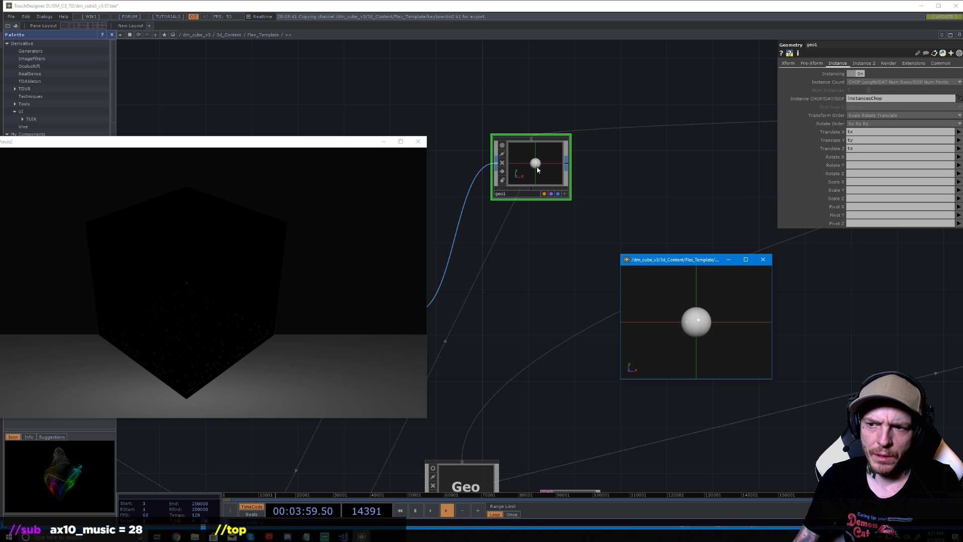
Check geo1's Uniform Scale, and set the small sphere's radius to 0.023 on all three axes
left_click(788, 63)
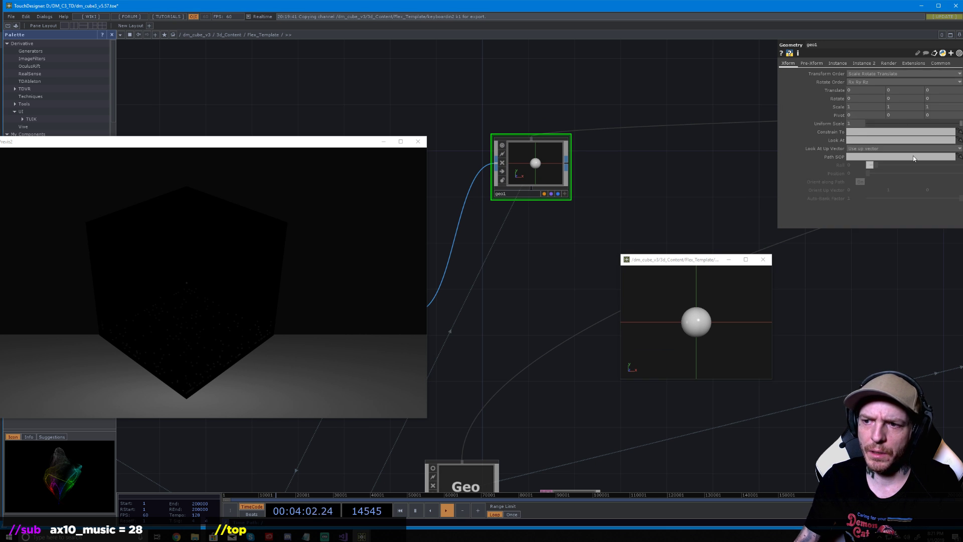
middle_click(855, 124)
mouse_move(855, 123)
middle_mouse_down()
mouse_move(937, 123)
mouse_move(855, 118)
middle_mouse_up()
left_click_drag(579, 232, 693, 155)
left_click(512, 236)
mouse_move(836, 116)
middle_mouse_down()
mouse_move(836, 129)
mouse_move(823, 128)
mouse_move(841, 104)
mouse_move(833, 104)
middle_mouse_up()
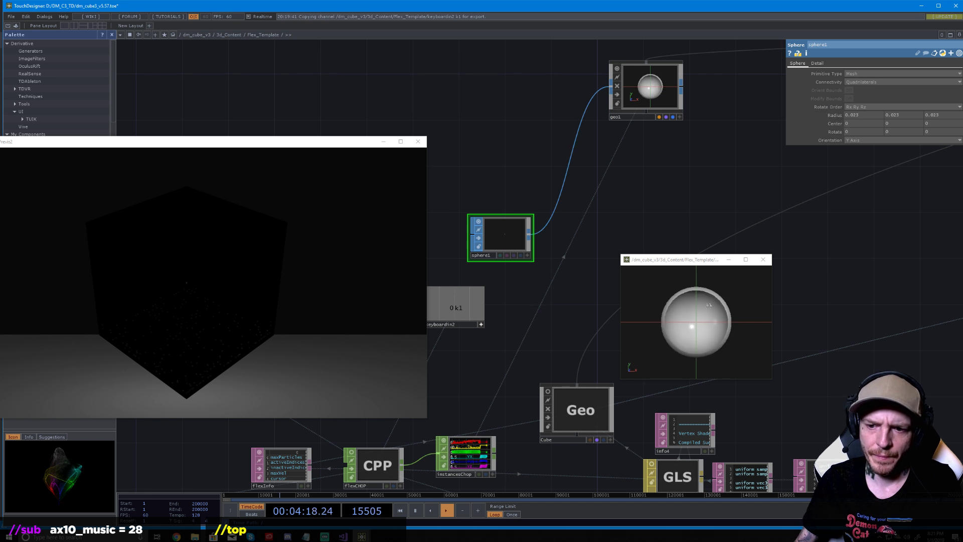
Inspect the instanced particles in geo1's viewer and check the flexCHOP's Control parameters
middle_click_drag(709, 326, 452, 337)
mouse_move(697, 321)
left_mouse_down()
mouse_move(712, 346)
mouse_move(702, 327)
left_mouse_up()
left_click(493, 163)
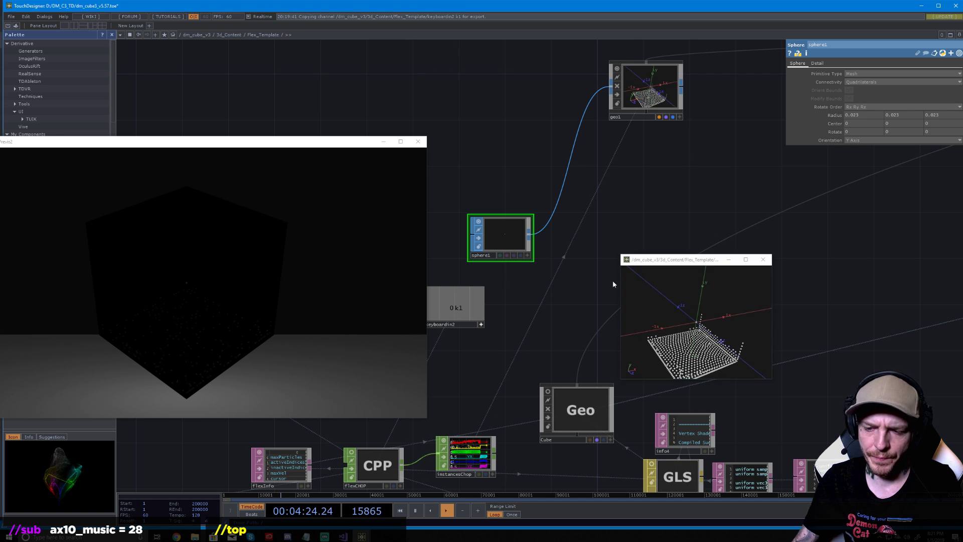
mouse_move(832, 119)
middle_mouse_down()
mouse_move(847, 118)
mouse_move(825, 119)
mouse_move(835, 120)
middle_mouse_up()
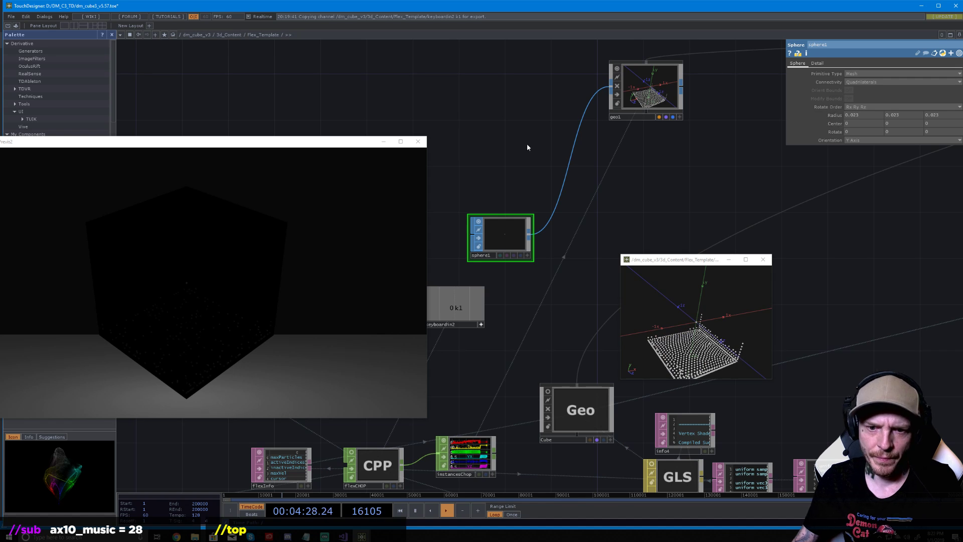
left_click(375, 466)
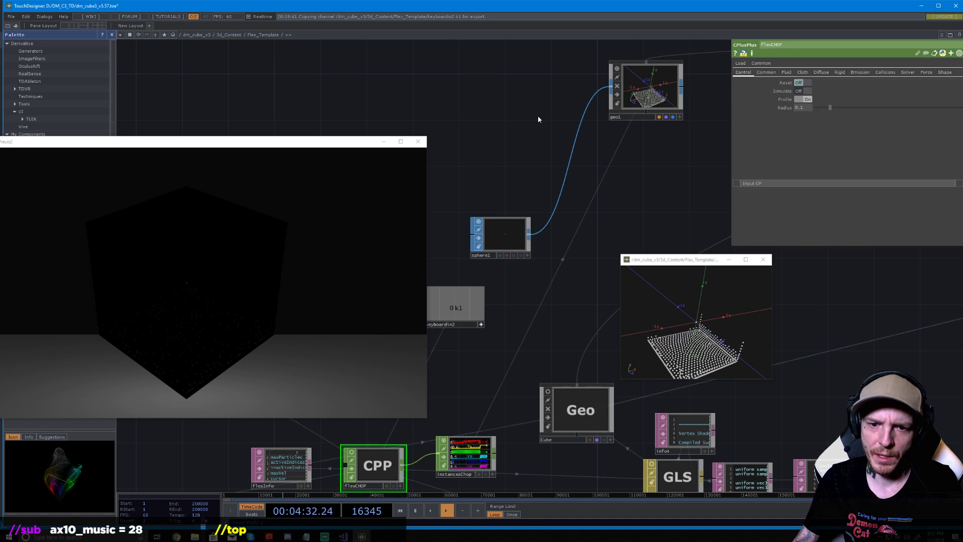
left_click_drag(726, 311, 736, 291)
scroll(736, 299, "up", 4)
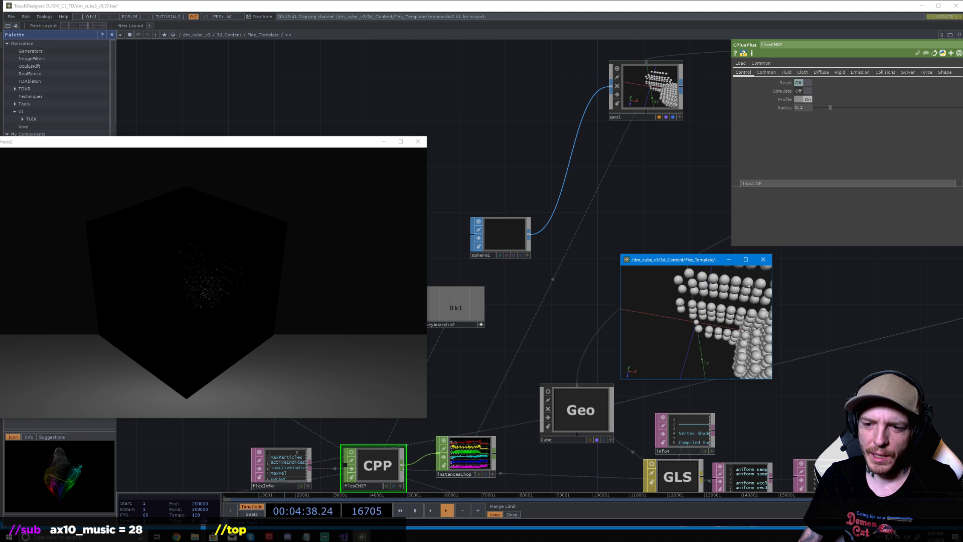
Enlarge geo1's floating viewer and examine the particle-filled mouse-head shape from several angles
left_click_drag(620, 255, 539, 211)
scroll(746, 283, "up", 4)
scroll(725, 266, "down", 5)
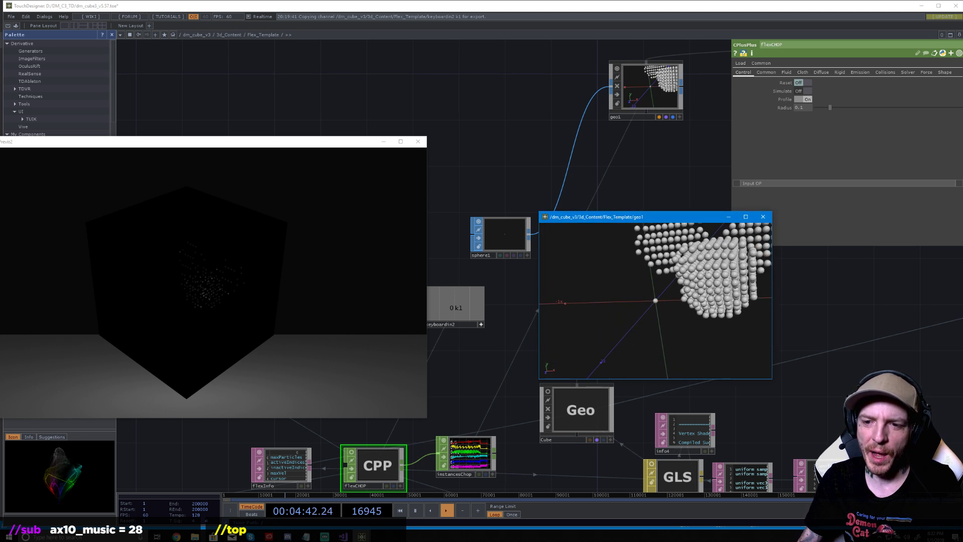
left_click_drag(721, 265, 705, 297)
scroll(705, 297, "up", 3)
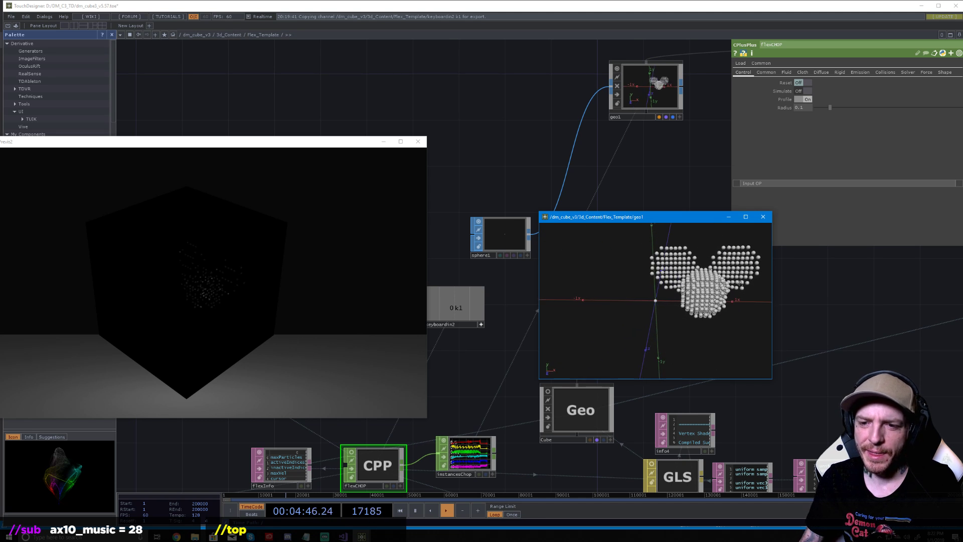
mouse_move(722, 285)
left_mouse_down()
mouse_move(706, 299)
mouse_move(723, 296)
mouse_move(733, 275)
left_mouse_up()
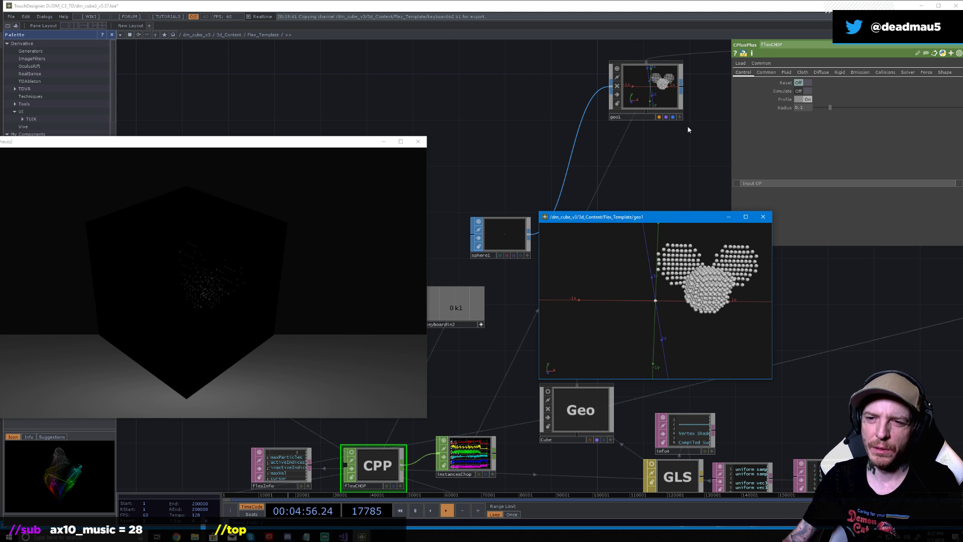
Check the small sphere's radius setting and trigger the flexCHOP reset through the keyboard's k1 channel
left_click(501, 234)
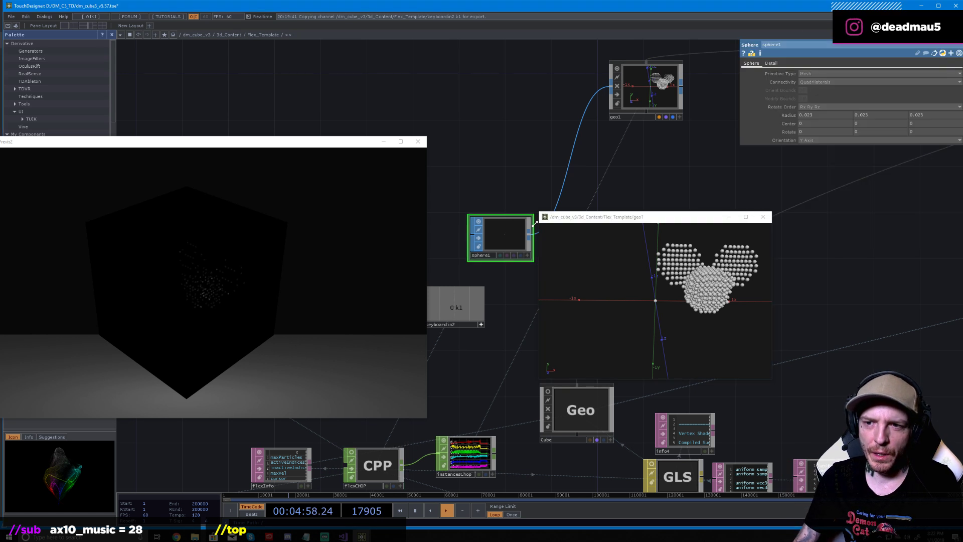
mouse_move(794, 118)
middle_mouse_down()
mouse_move(788, 101)
mouse_move(790, 117)
middle_mouse_up()
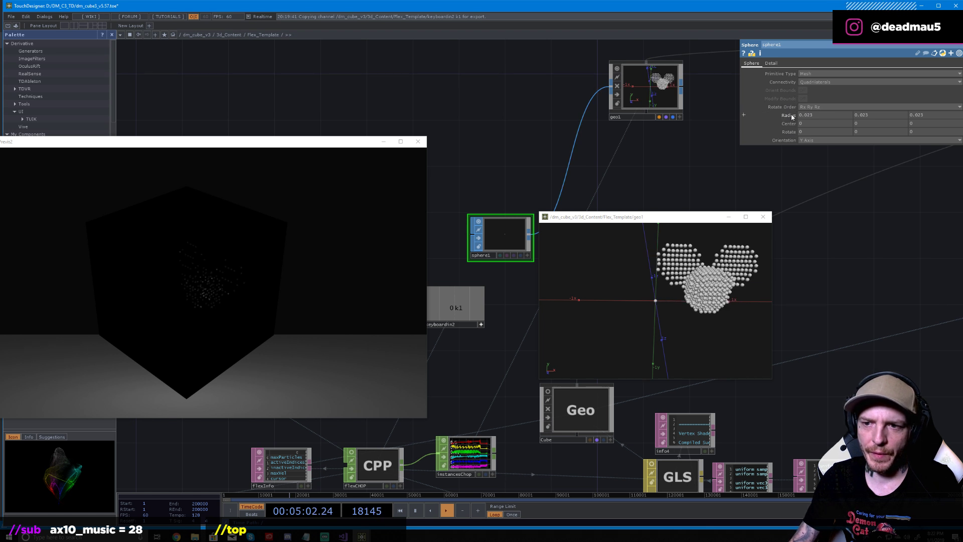
key("1")
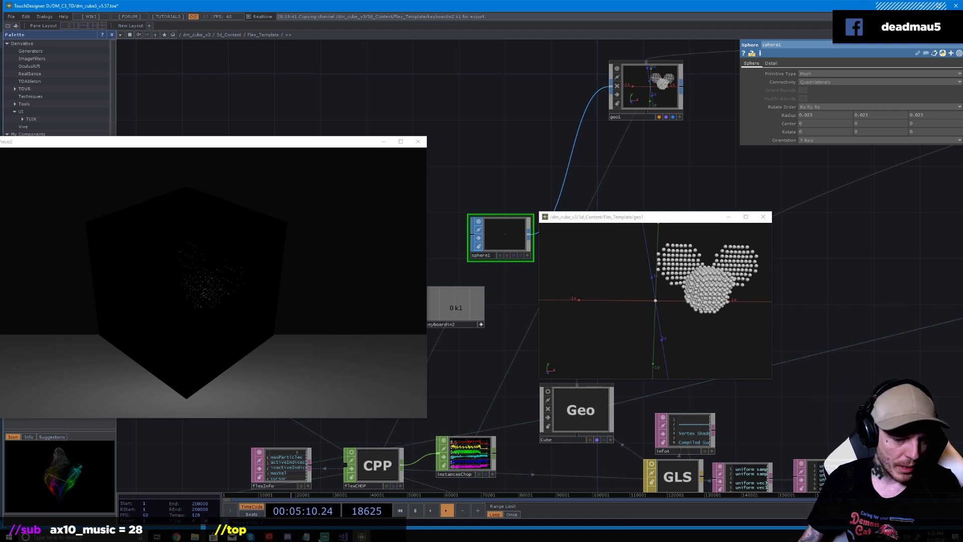
Switch to Visual Studio, examine the g_shapePos argument of CreateParticleShape in FlexSystem.cpp, and return to TouchDesigner
left_click(344, 538)
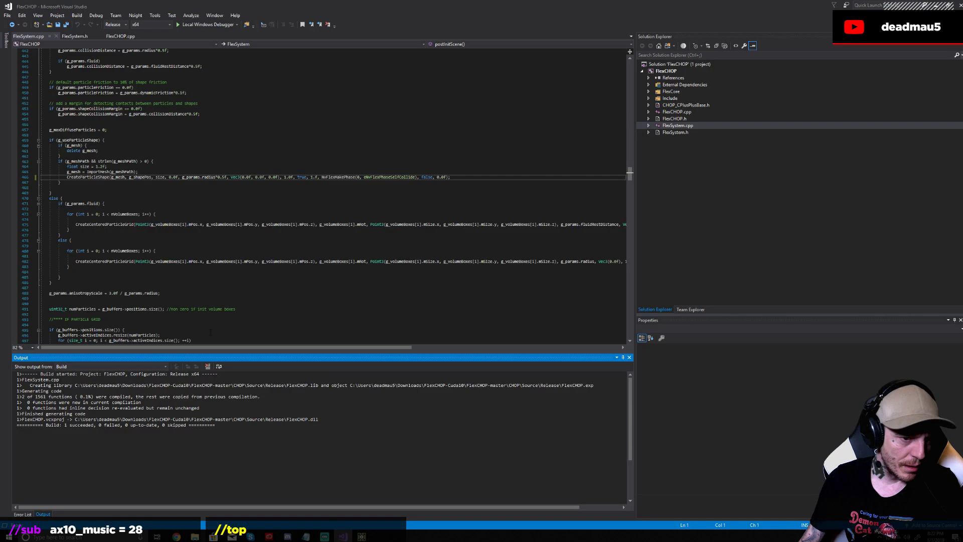
double_click(140, 177)
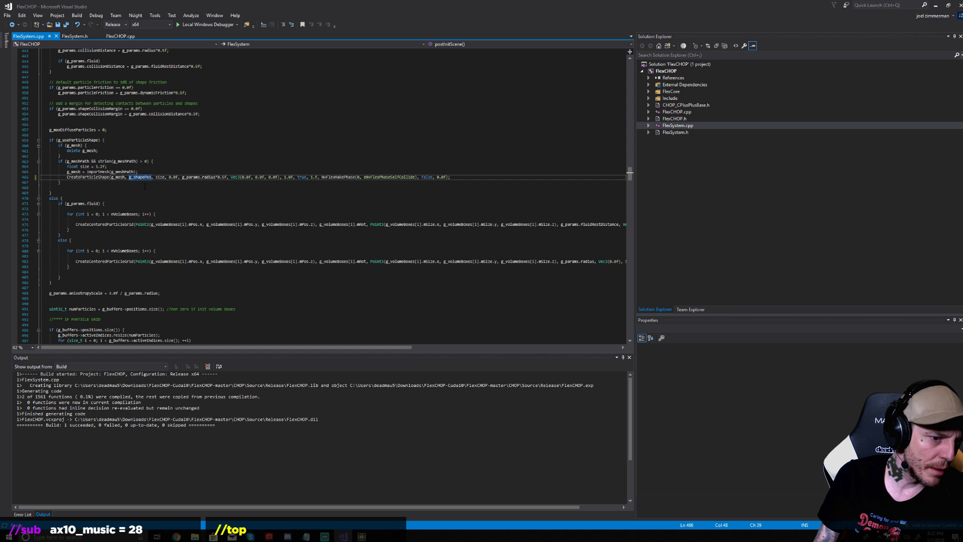
scroll(144, 186, "down", 3)
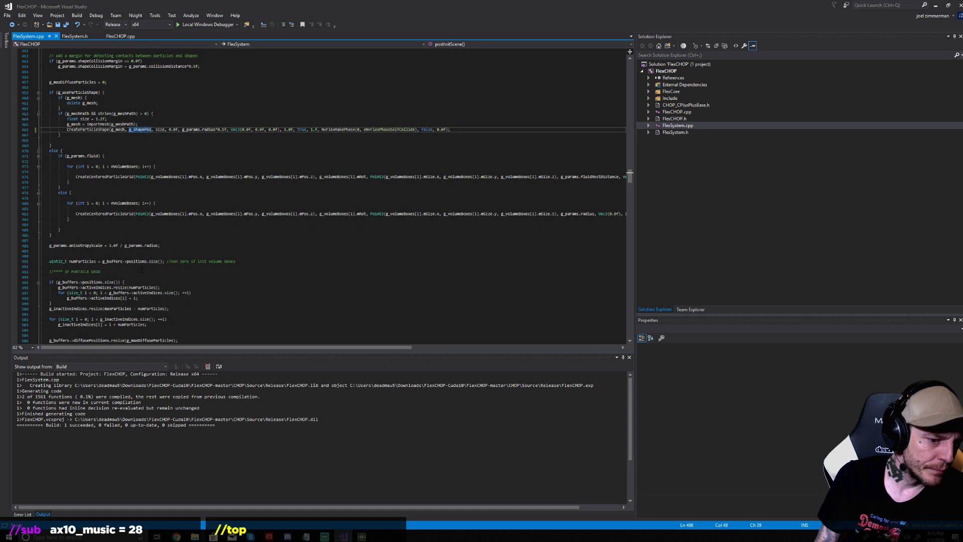
left_click(934, 6)
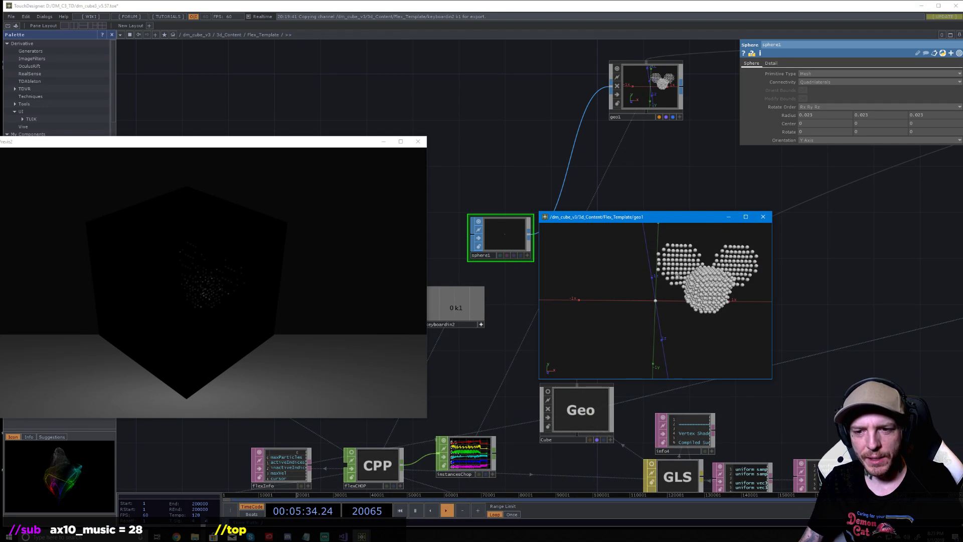
Examine the particle shape's placement relative to the origin in geo1's viewer, from an angle and from the front
left_click_drag(722, 276, 683, 290)
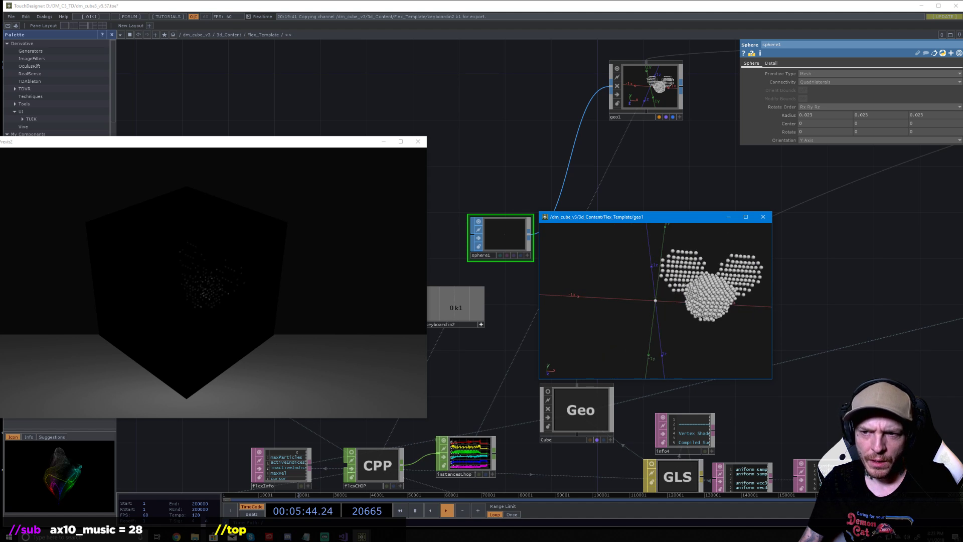
scroll(682, 289, "up", 5)
scroll(684, 290, "down", 5)
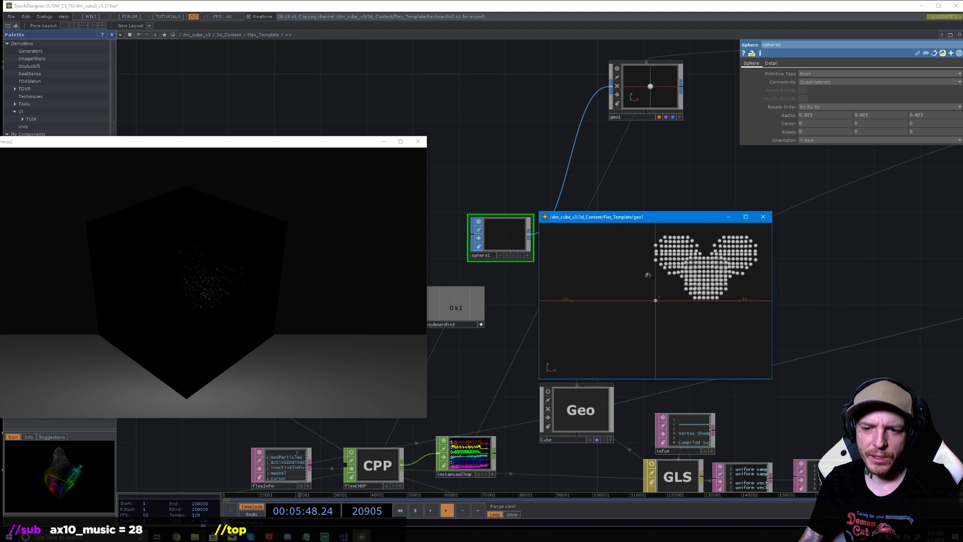
mouse_move(655, 296)
middle_mouse_down()
mouse_move(662, 292)
mouse_move(604, 302)
mouse_move(652, 289)
middle_mouse_up()
left_click(627, 189)
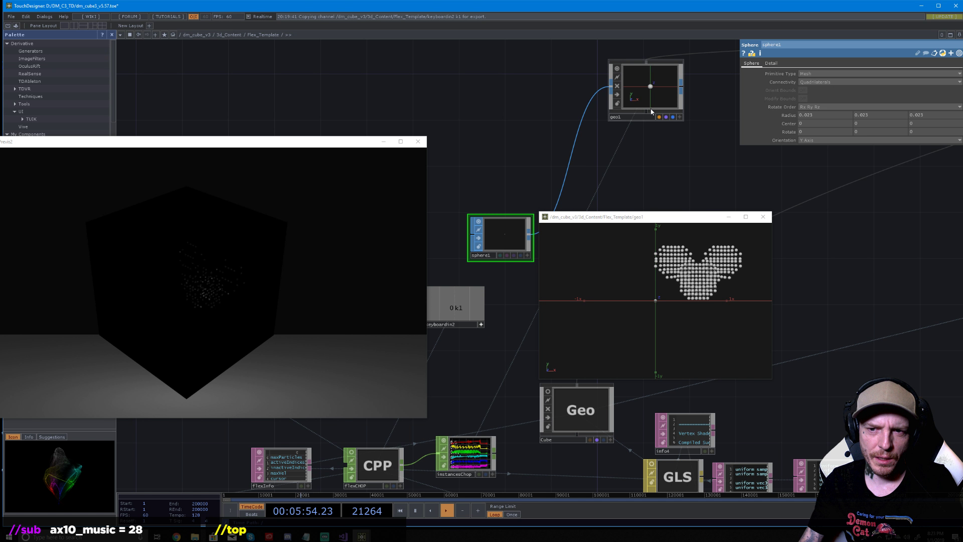
Close geo1's viewer, dismiss its options menu and return to the node network
right_click(648, 70)
left_click(667, 46)
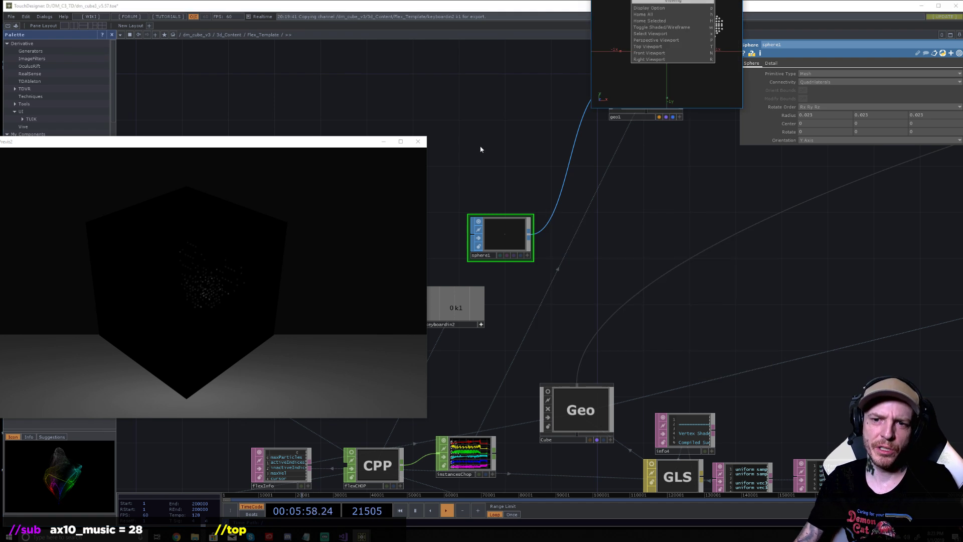
left_click(512, 172)
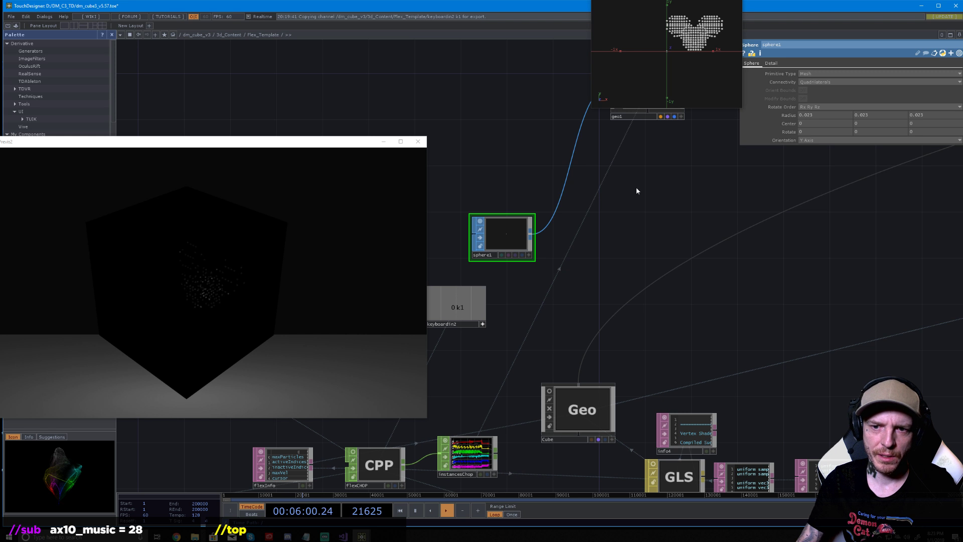
middle_click_drag(634, 180, 622, 268)
right_click(627, 165)
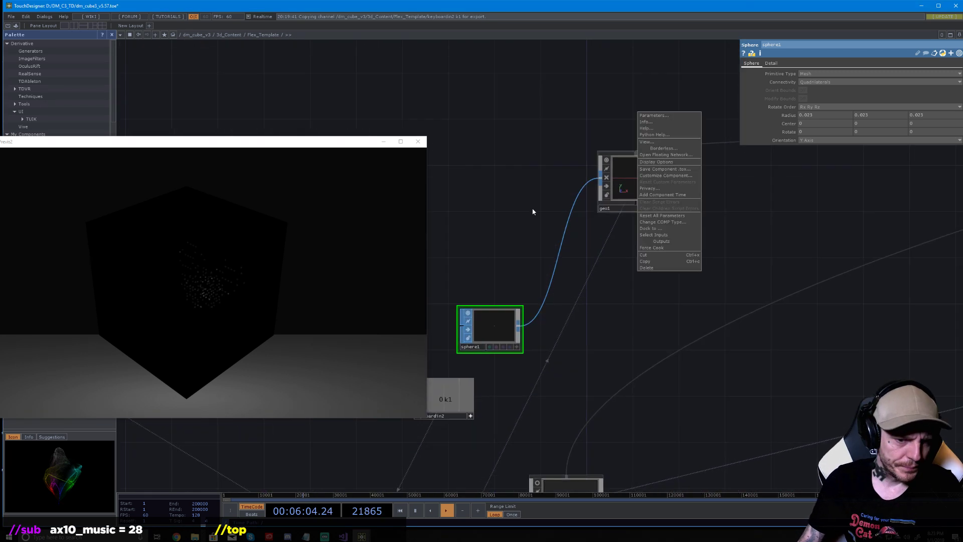
left_click(625, 327)
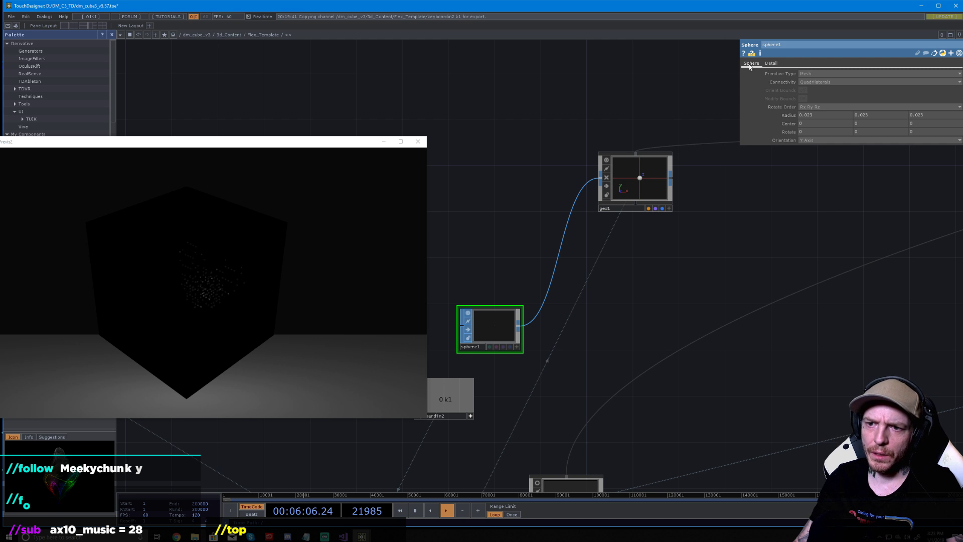
Raise all uScale components of the geoInstanceShaderPBR material to about 4.2 so the rendered particles are larger
left_click(771, 63)
left_click(751, 63)
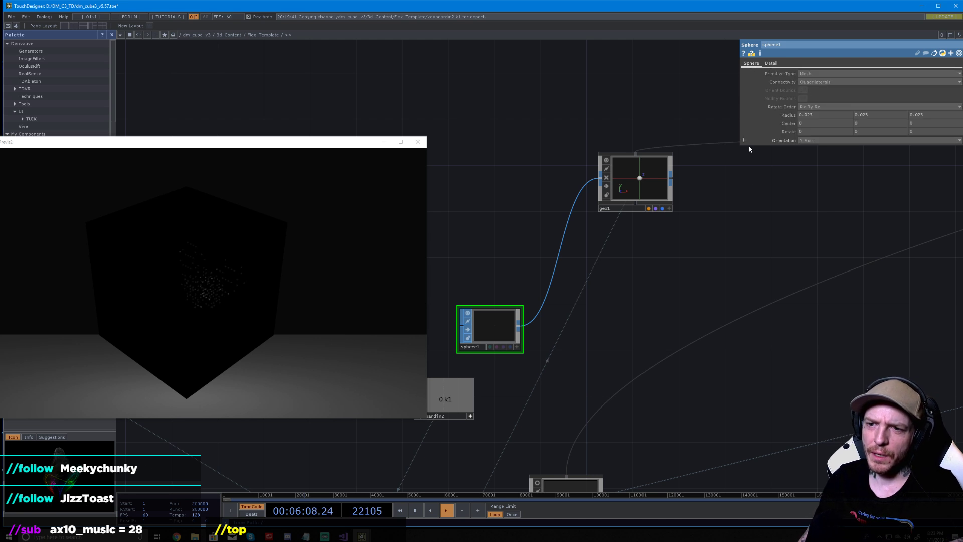
left_click_drag(650, 339, 773, 306)
left_click_drag(771, 348, 667, 103)
left_click_drag(713, 355, 666, 282)
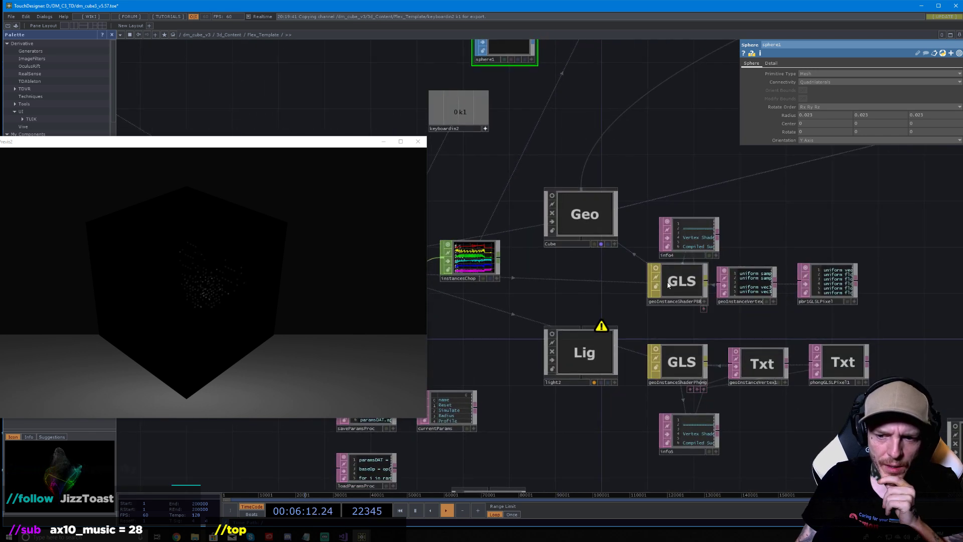
left_click(665, 290)
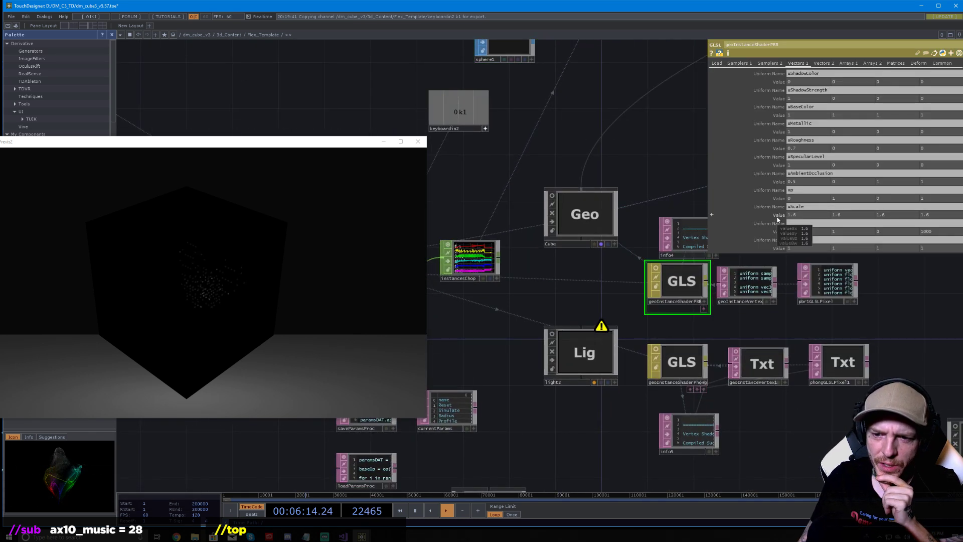
left_click_drag(777, 219, 776, 204)
Examine the channel curves of instancesChop, the instance data coming out of flexCHOP
left_click_drag(529, 264, 653, 348)
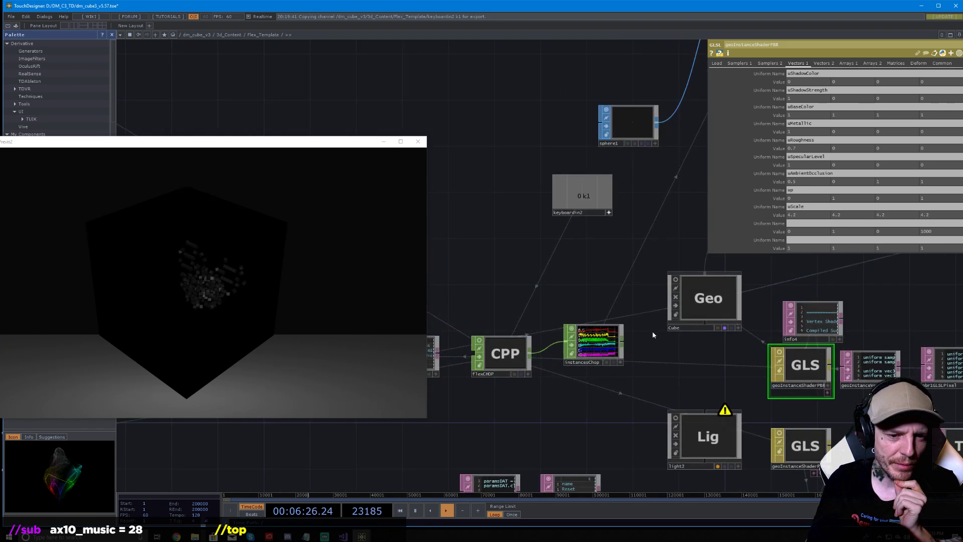
left_click_drag(501, 300, 495, 279)
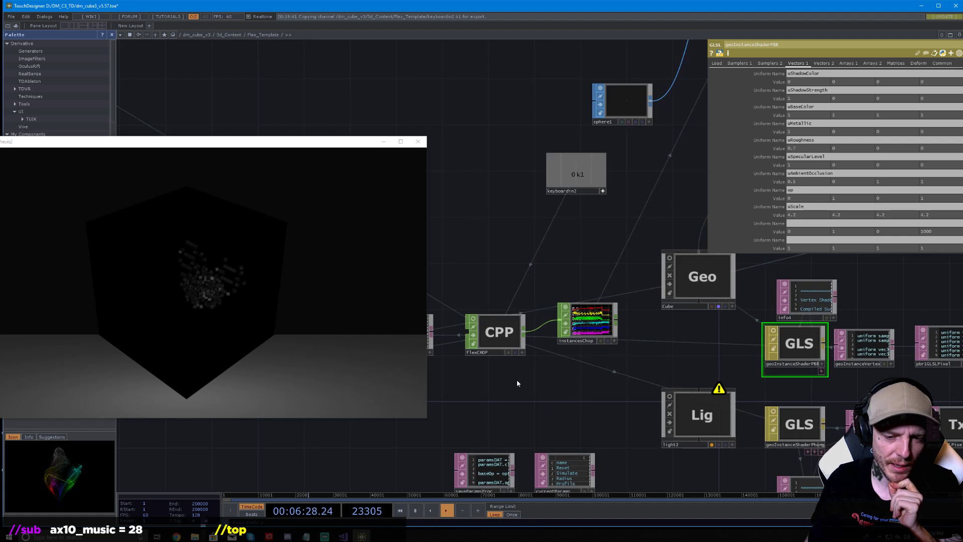
scroll(517, 383, "up", 2)
scroll(607, 301, "up", 9)
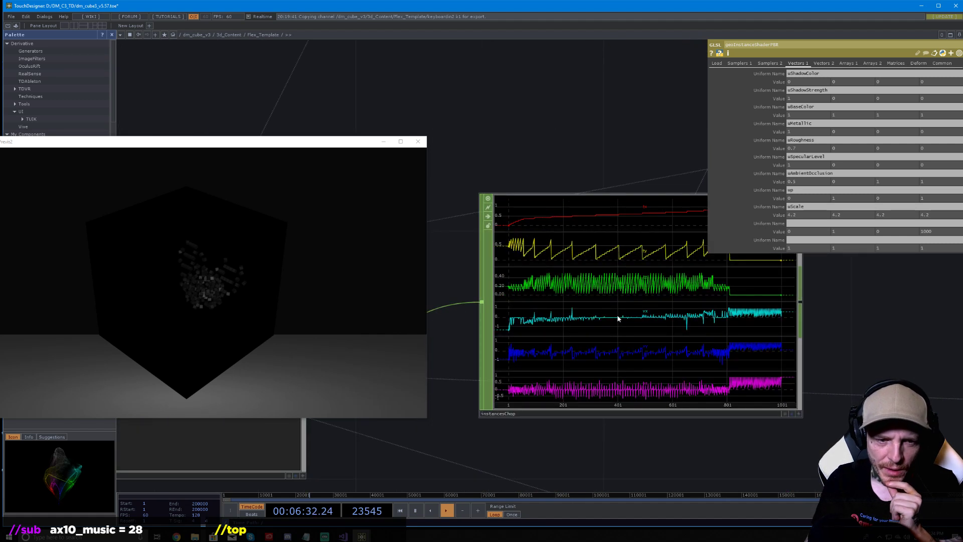
scroll(614, 322, "down", 5)
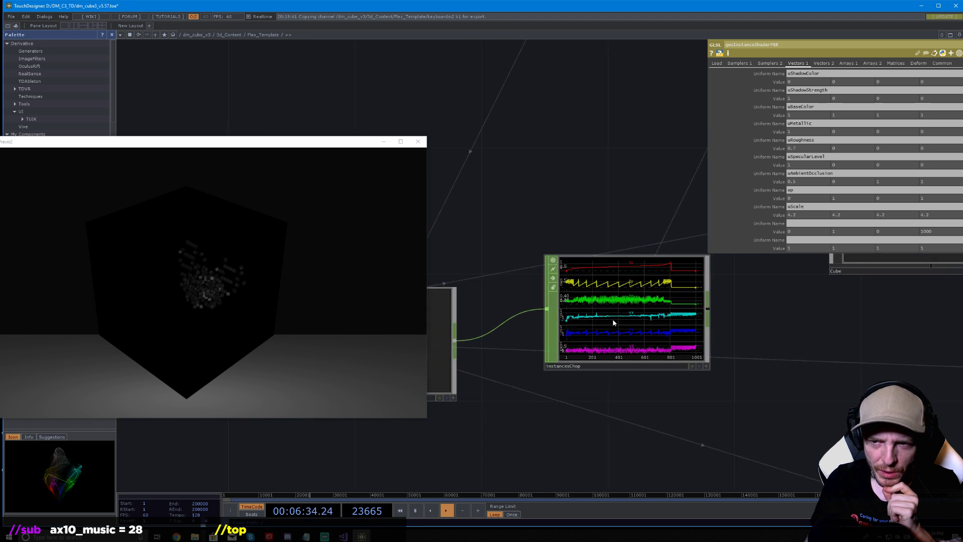
scroll(611, 320, "up", 5)
scroll(688, 318, "down", 2)
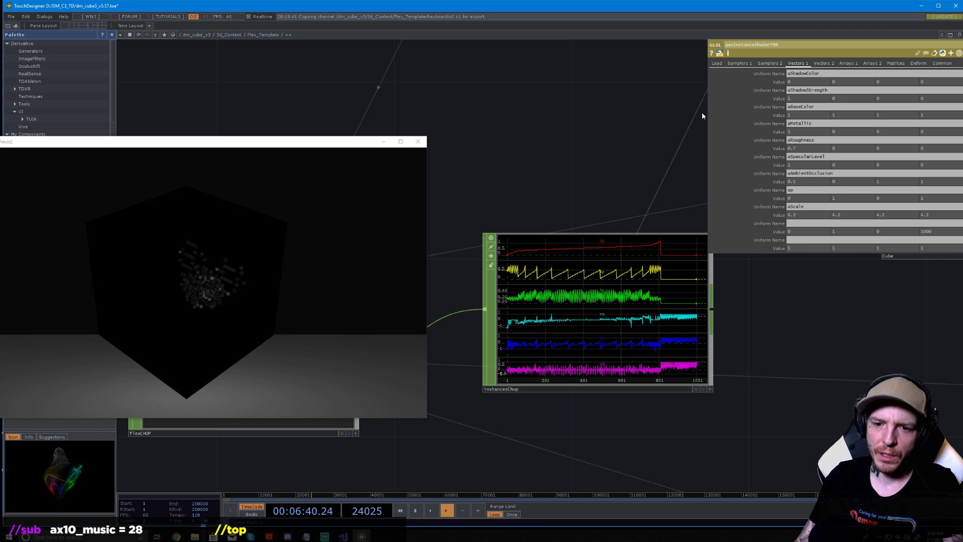
Turn on Simulate for flexCHOP
scroll(575, 393, "down", 3)
left_click(472, 380)
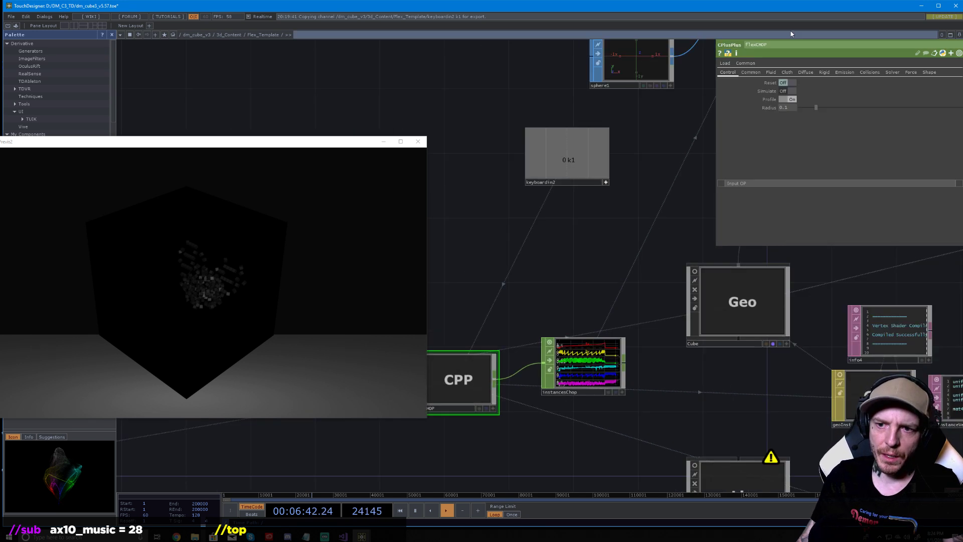
left_click(789, 91)
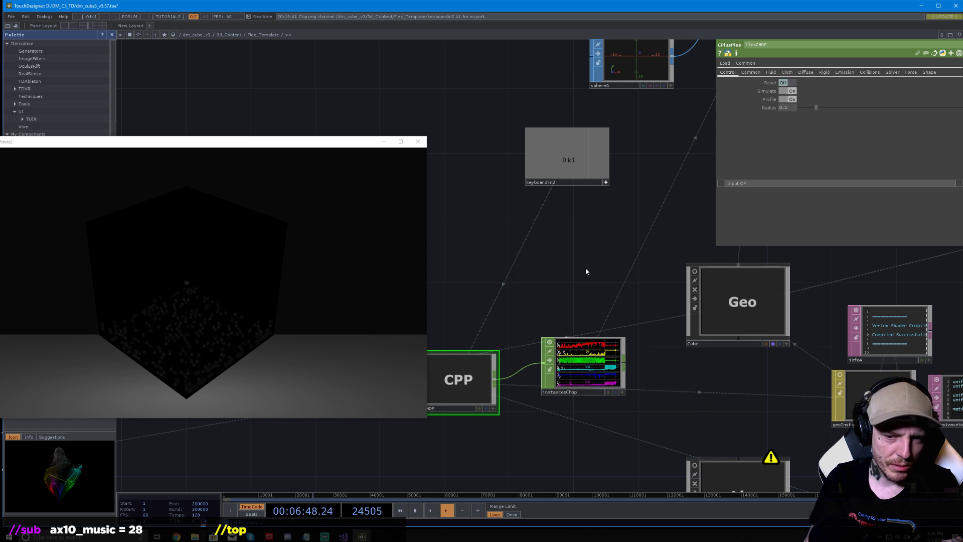
Inspect the volume box, emitter and collision plane networks that feed flexCHOP while the simulation runs
scroll(479, 247, "down", 8)
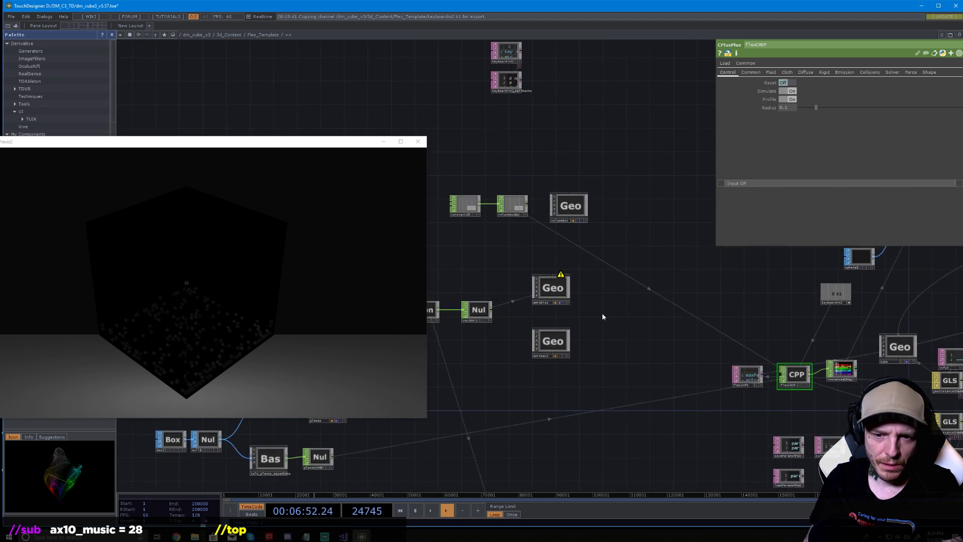
scroll(594, 314, "up", 3)
scroll(592, 309, "down", 5)
scroll(587, 306, "up", 5)
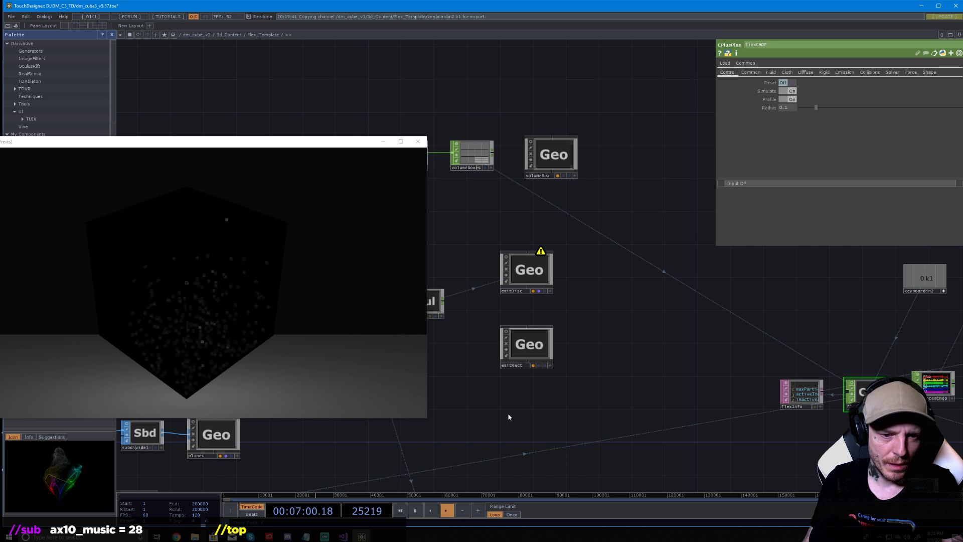
scroll(592, 405, "down", 4)
left_click_drag(580, 409, 652, 414)
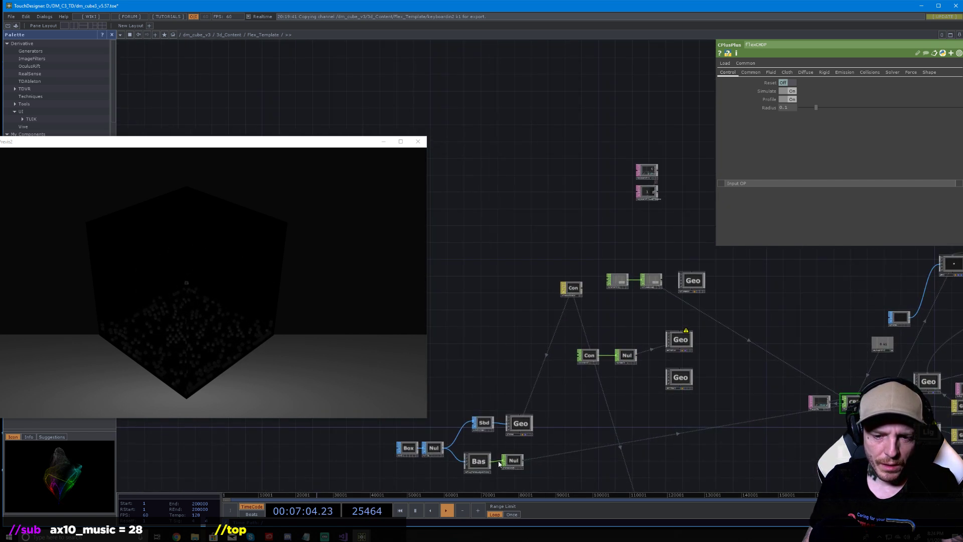
left_click_drag(562, 420, 476, 414)
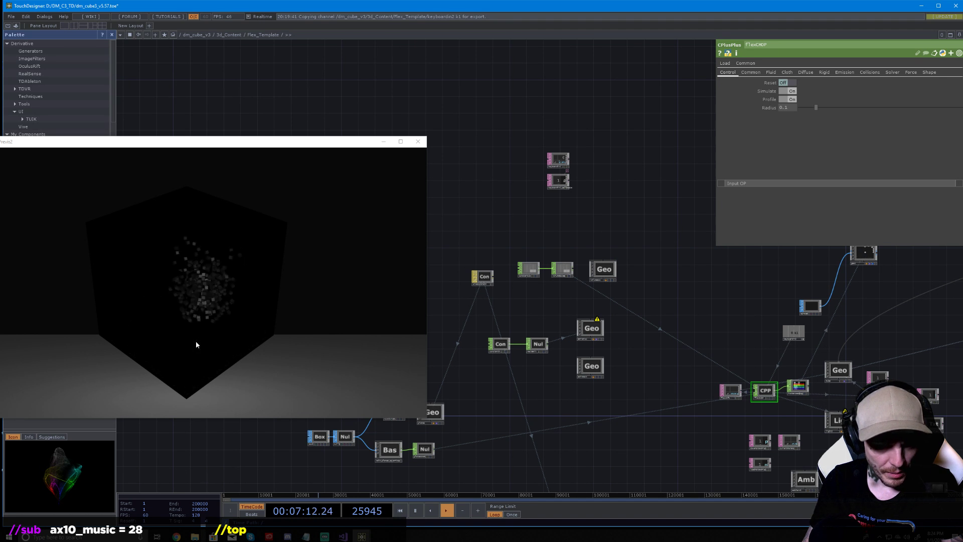
Set the Cube geometry's Y rotation to 0
left_click_drag(563, 364, 502, 396)
left_click(533, 382)
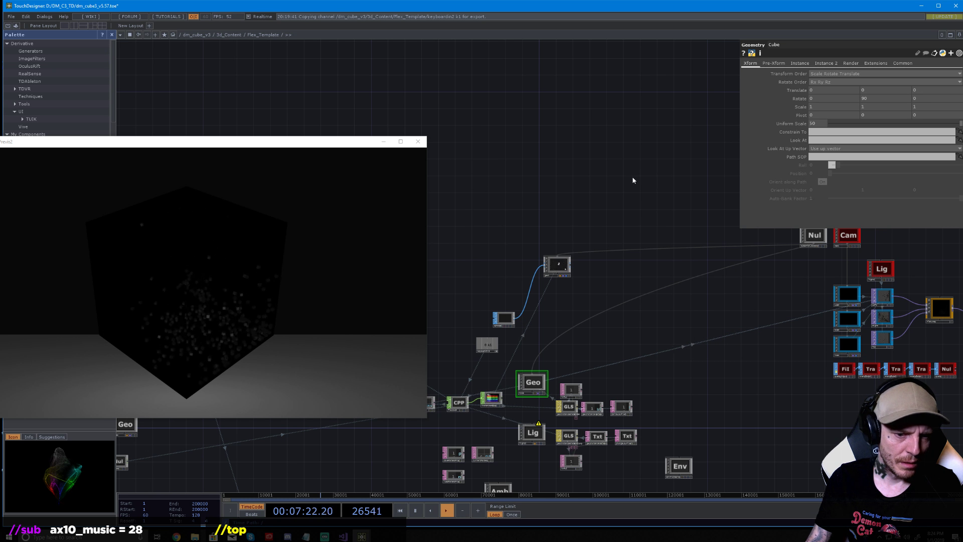
mouse_move(873, 99)
middle_mouse_down()
mouse_move(882, 98)
mouse_move(874, 87)
middle_mouse_up()
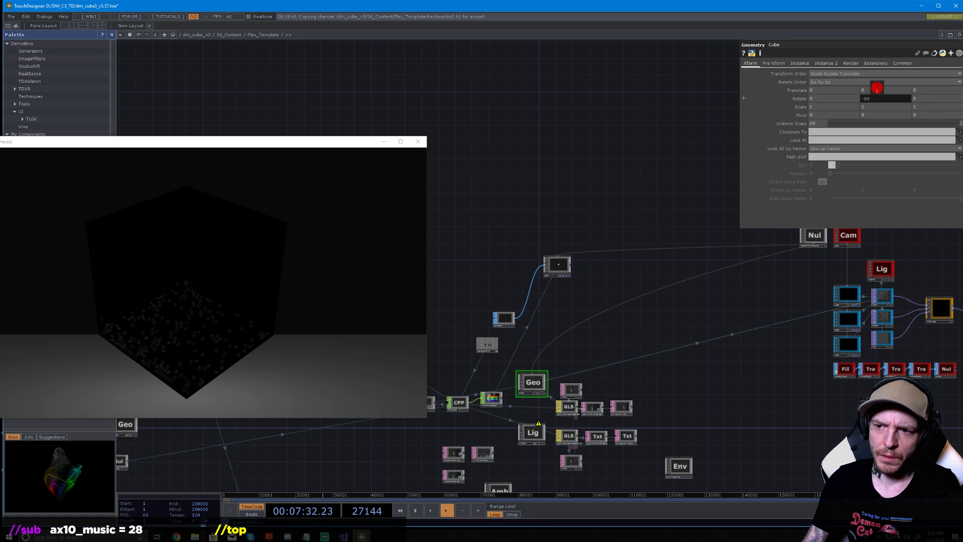
middle_click_drag(876, 88, 877, 89)
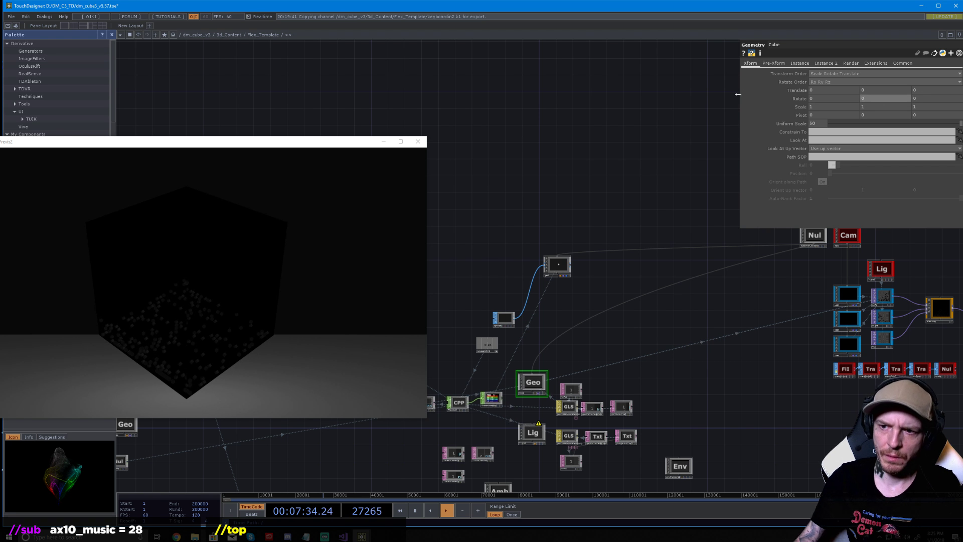
Try a different uniform scale on the Cube geometry and restore the original scale
middle_click_drag(779, 126, 782, 112)
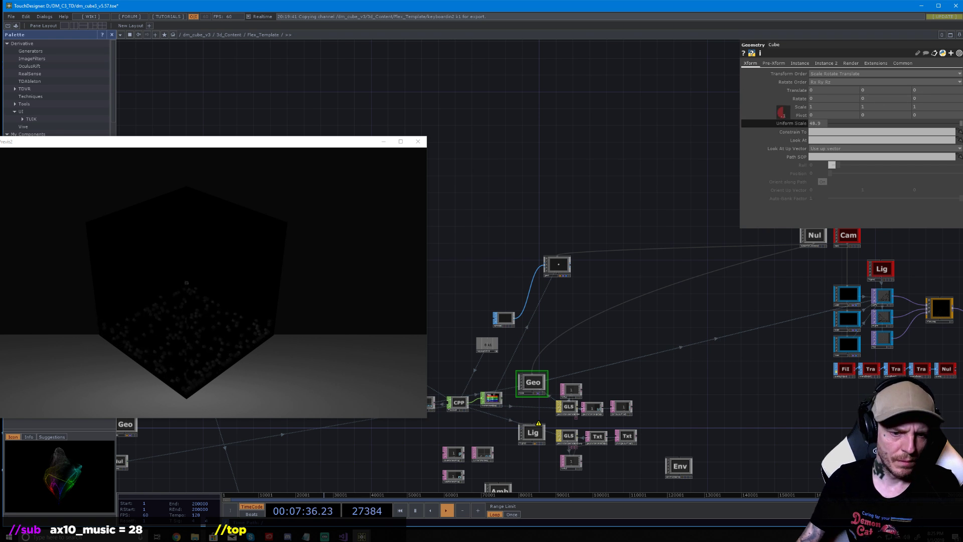
middle_click(786, 114)
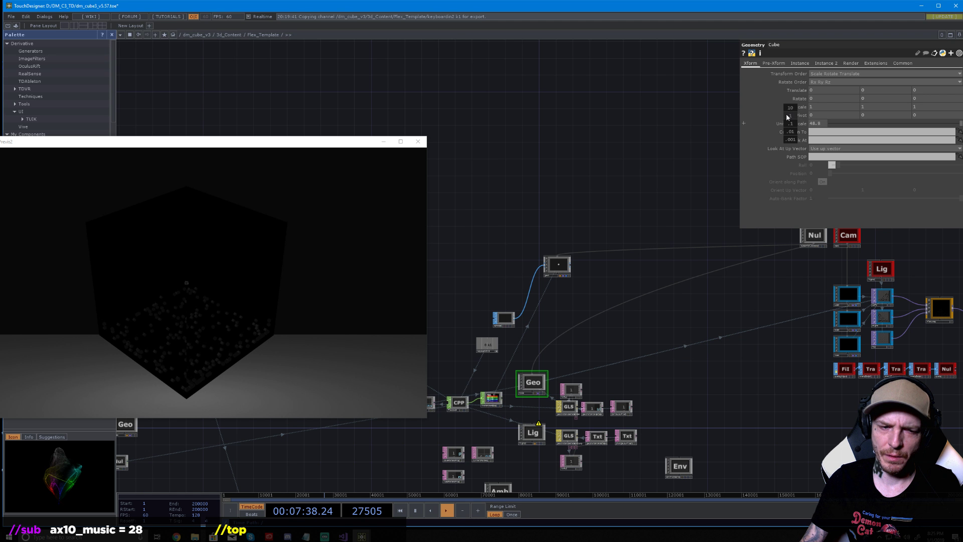
middle_click_drag(789, 112, 791, 110)
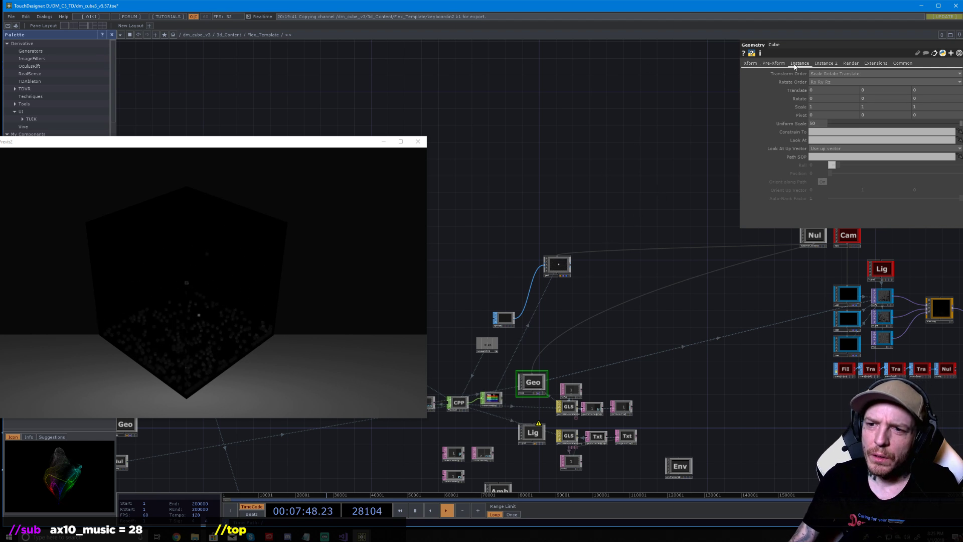
Raise flexCHOP's rigid Plastic Threshold to about 0.47 and Plastic Creep to about 0.24
left_click(794, 64)
left_click(876, 64)
left_click(461, 406)
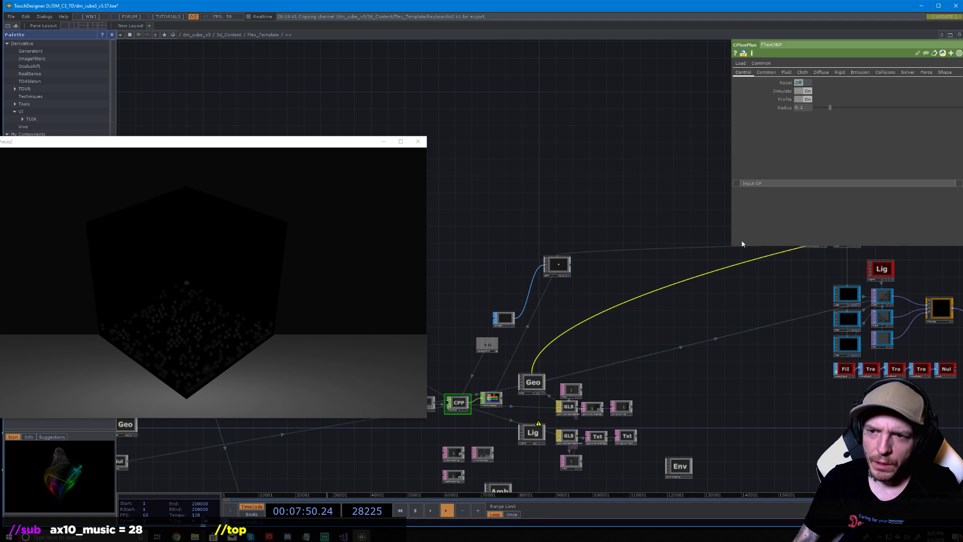
left_click(910, 73)
left_click(841, 73)
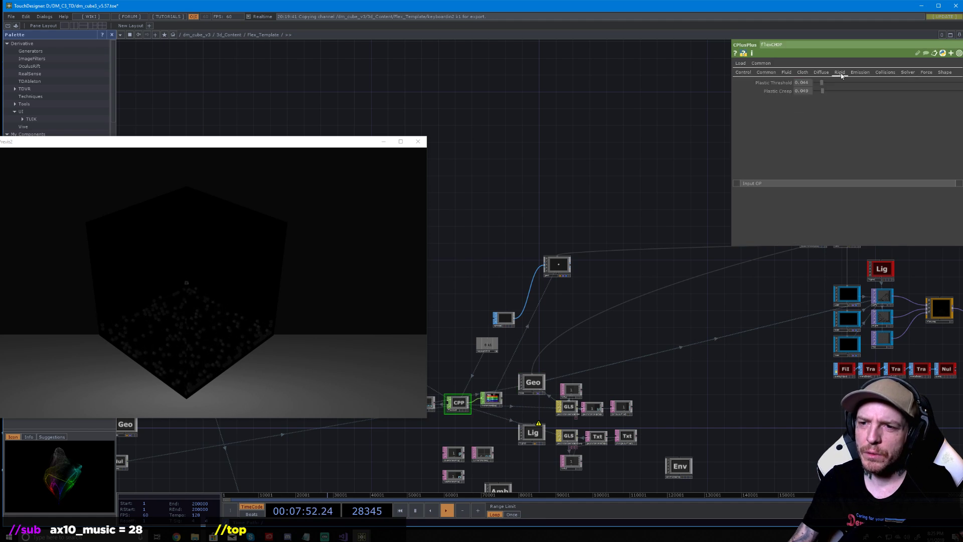
left_click_drag(826, 92, 875, 87)
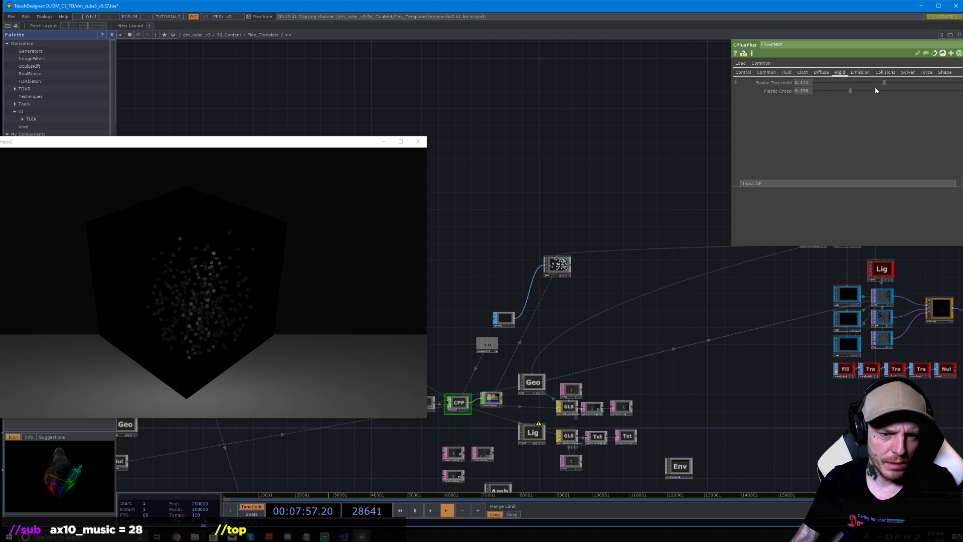
Lower flexCHOP's diffuse settings: Threshold 0.06, Buoyancy about 0.19, Drag 0, Ballistic 0 and Lifetime about 0.12
left_click(822, 72)
left_click_drag(892, 83, 856, 84)
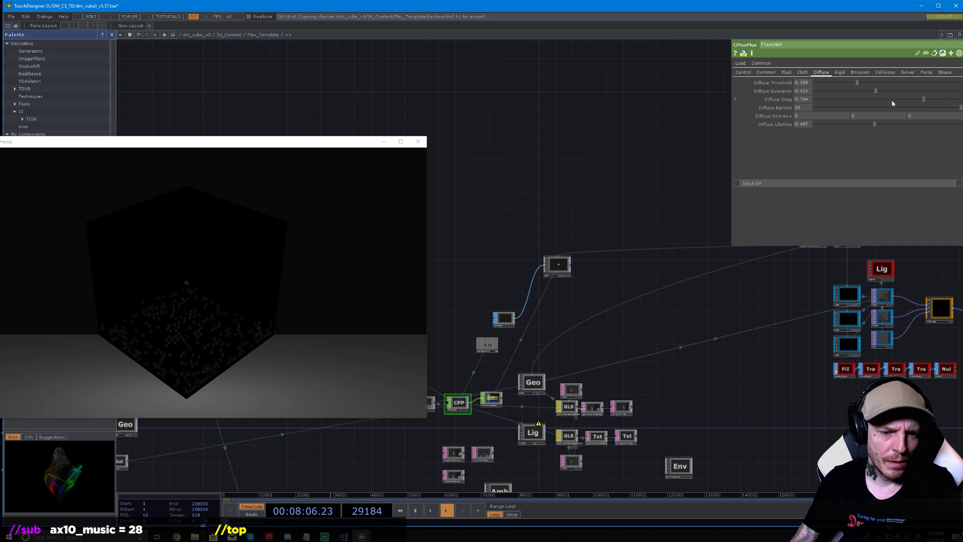
left_click_drag(819, 100, 791, 97)
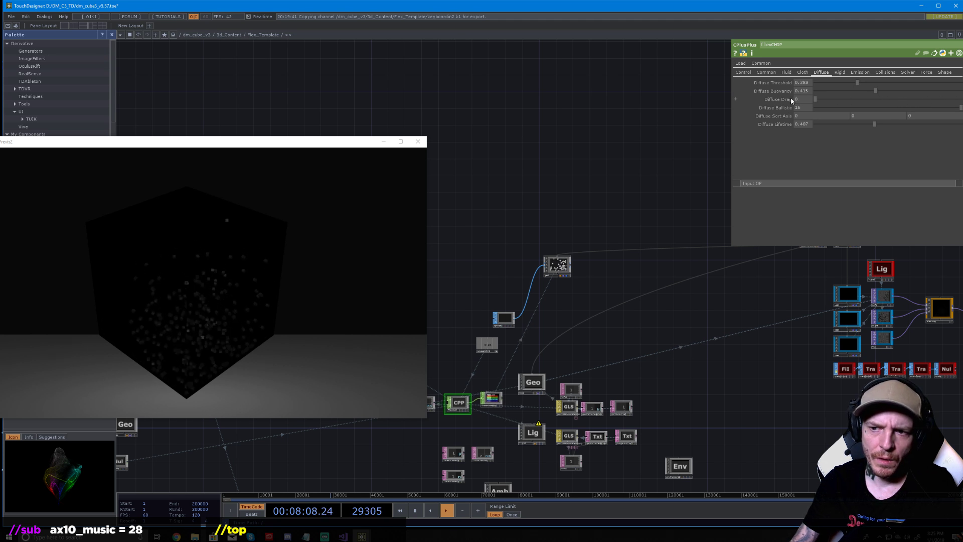
left_click_drag(875, 91, 819, 91)
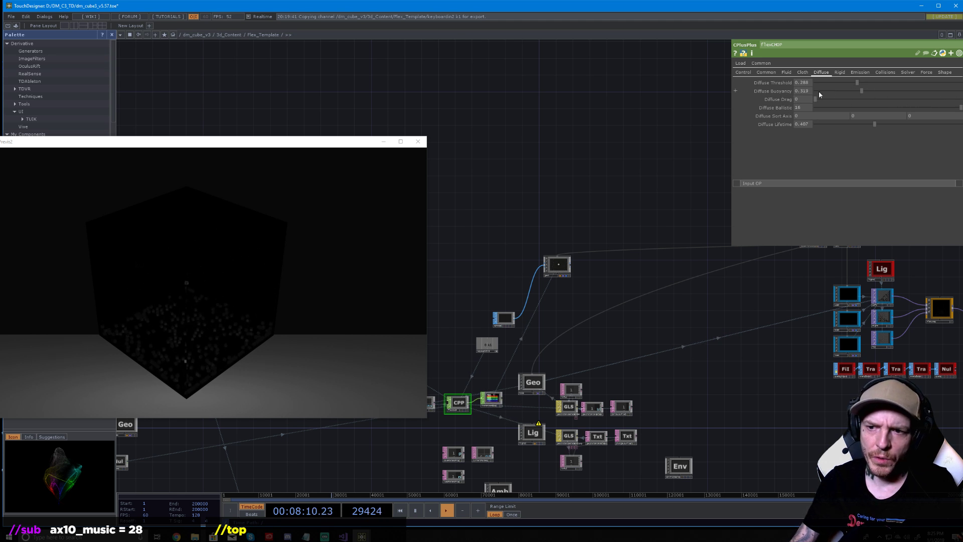
left_click_drag(878, 126, 826, 85)
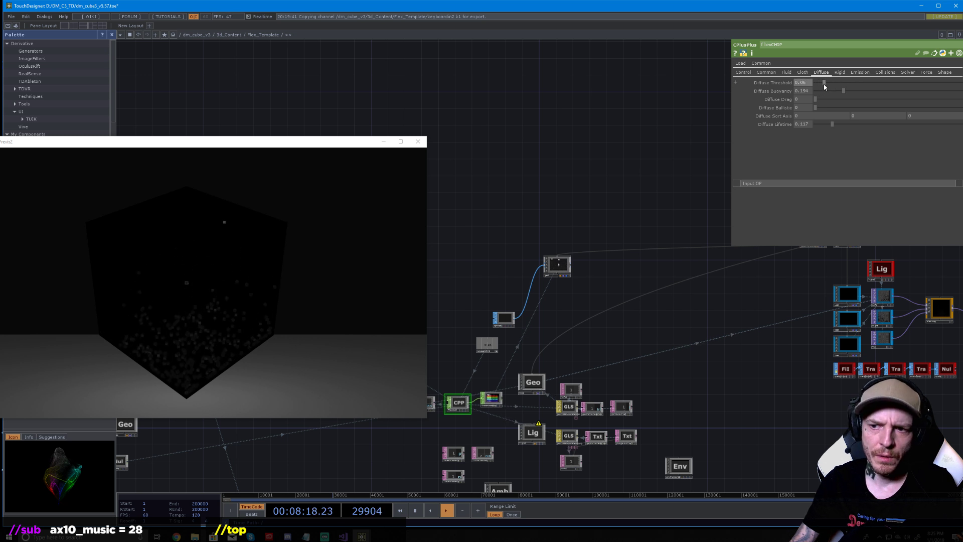
Adjust flexCHOP's fluid settings: Cohesion 0, Smoothing about 0.33, Free Surface Drag 0.22 and Buoyancy about 0.53
left_click(786, 72)
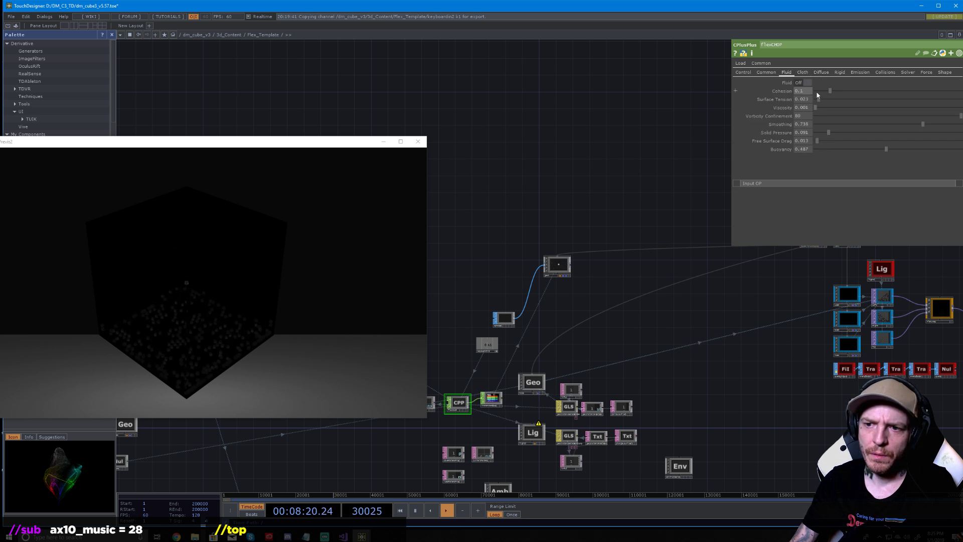
left_click_drag(829, 91, 882, 94)
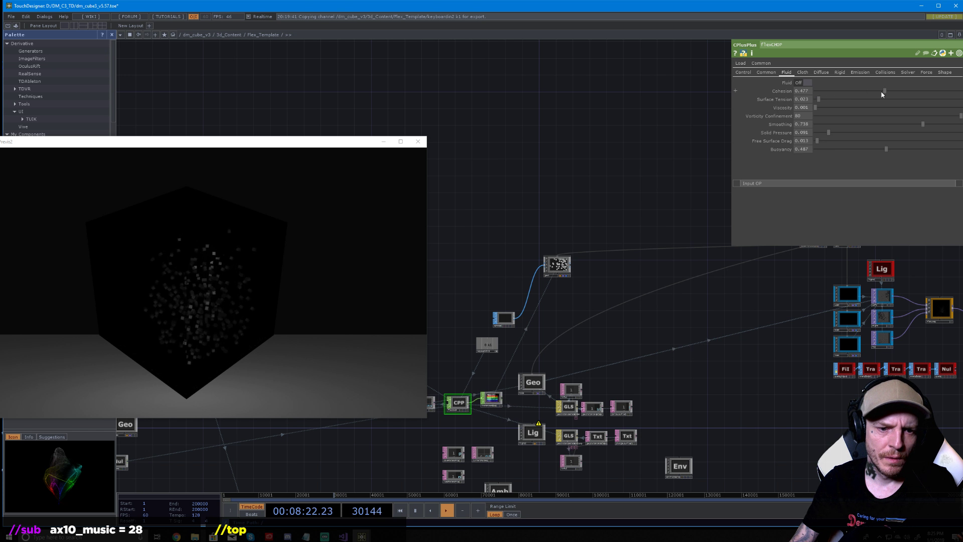
left_click_drag(819, 125, 889, 153)
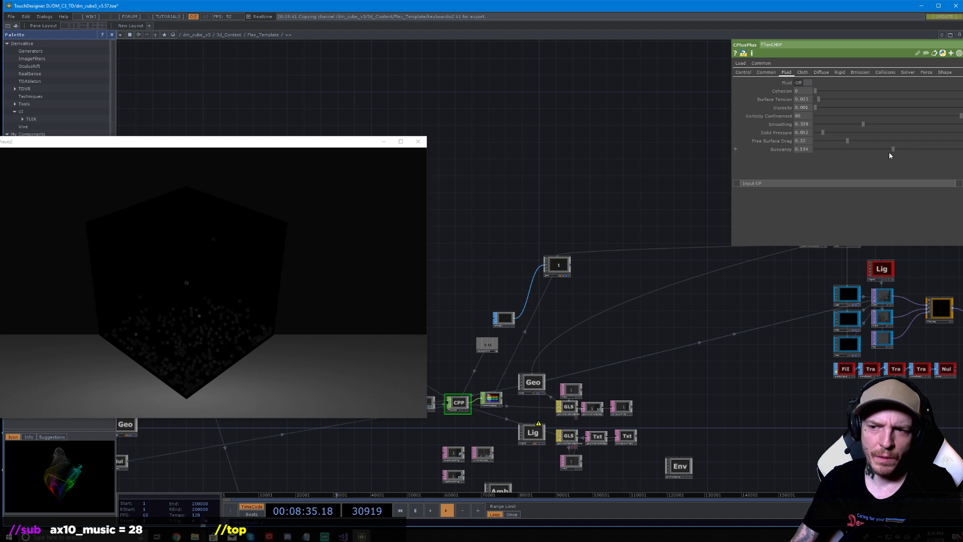
Adjust flexCHOP's common settings: Adhesion 0, Restitution about 0.034 and Particle Friction 0
left_click(766, 72)
left_click_drag(819, 126, 960, 133)
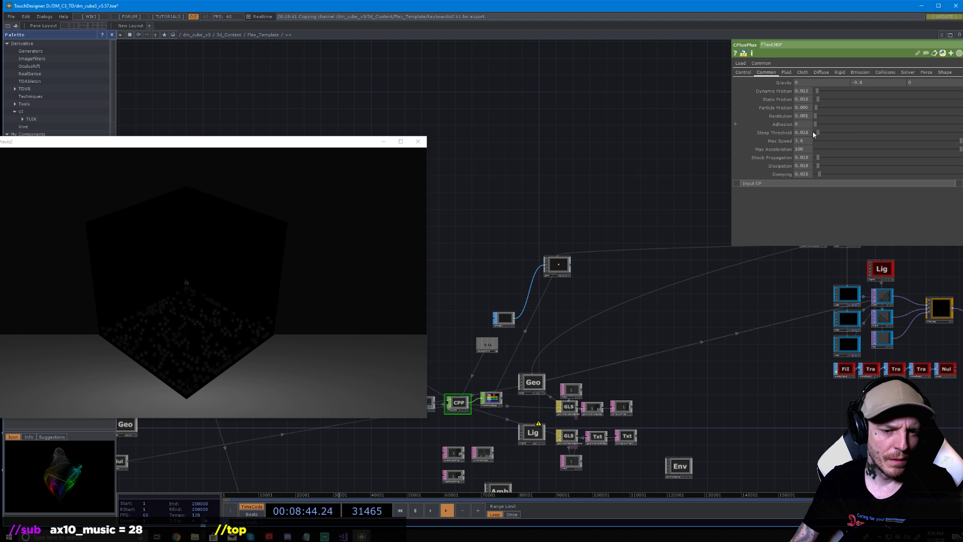
left_click_drag(819, 114, 841, 118)
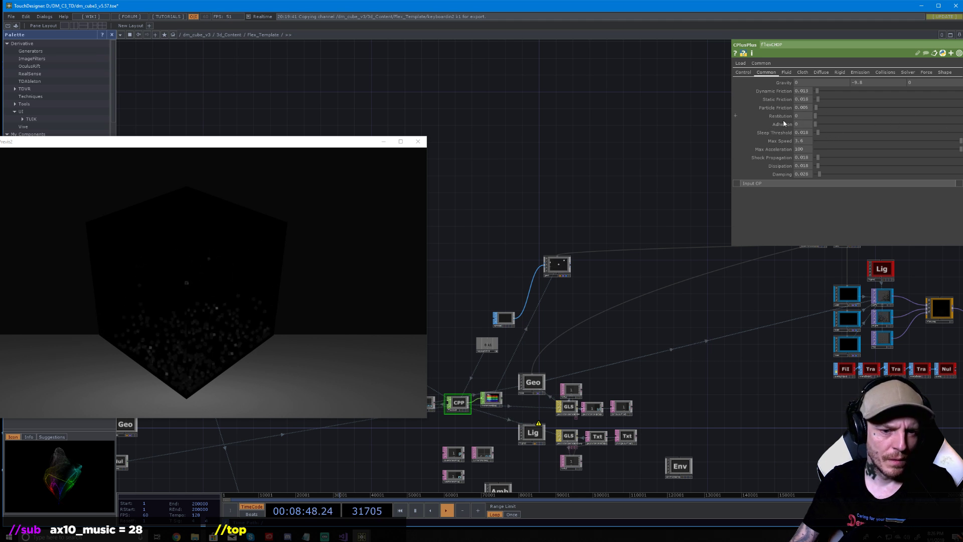
left_click(820, 116)
left_click_drag(816, 108, 767, 119)
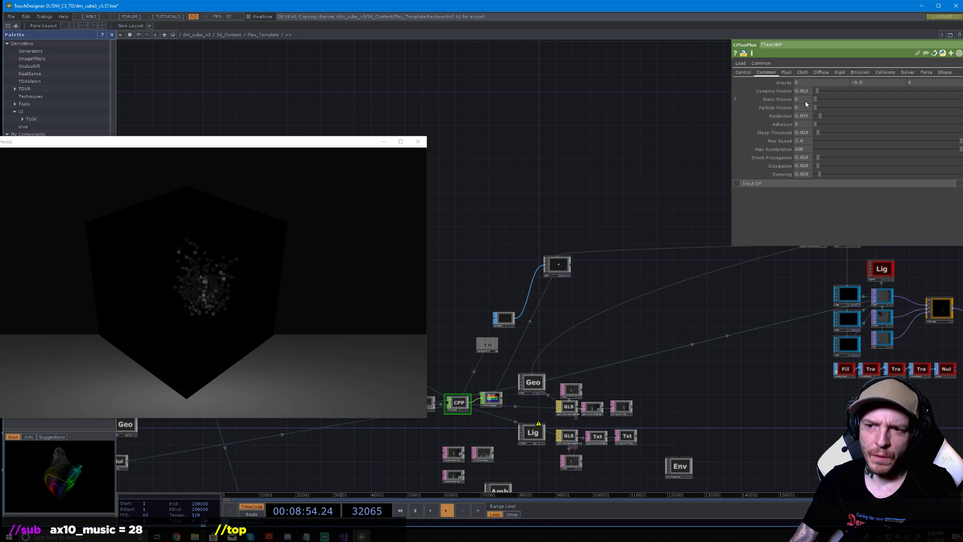
Try different friction levels in flexCHOP, ending with Dynamic Friction at about 0.117 and Static Friction at about 0.225
left_click_drag(814, 98, 750, 93)
left_click(815, 91)
left_click_drag(889, 104, 898, 105)
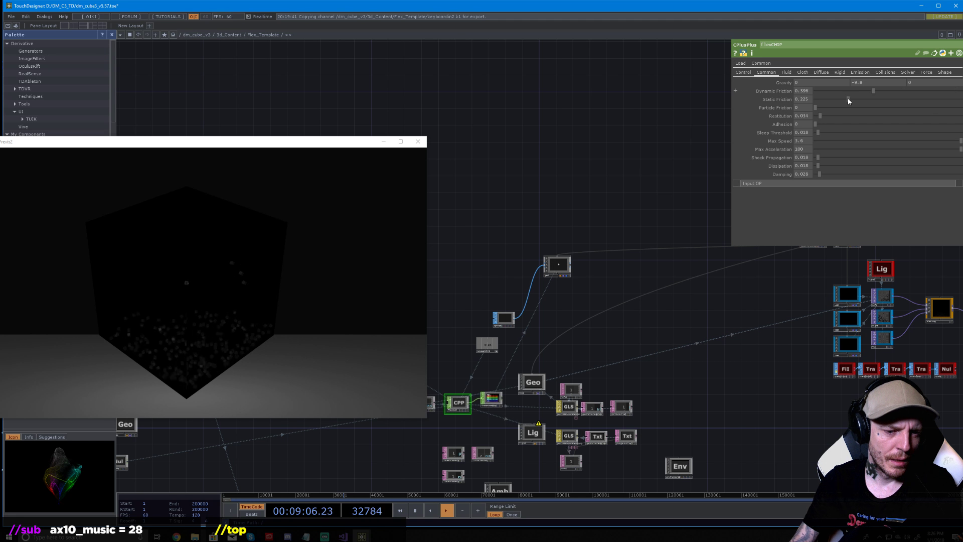
left_click_drag(748, 94, 747, 94)
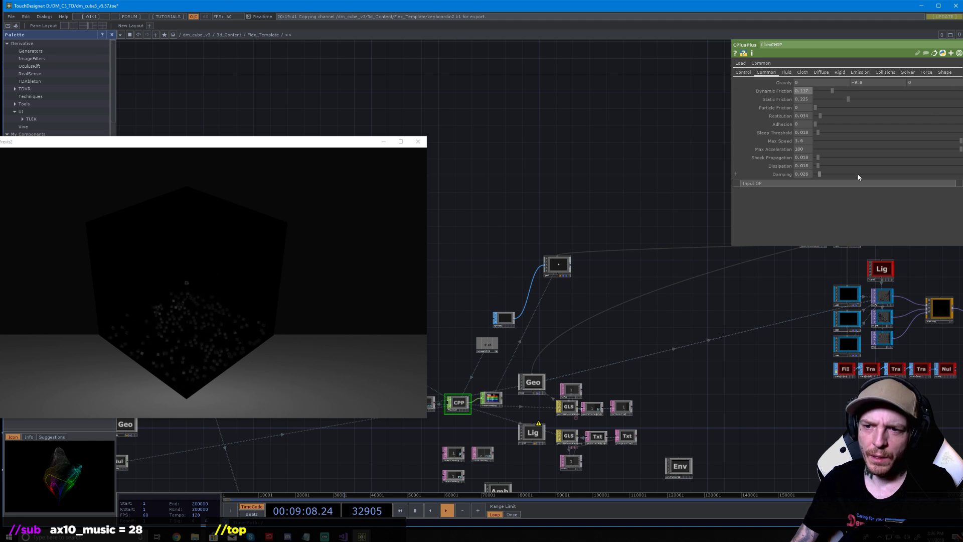
Lower flexCHOP's Max Acceleration to about 0.075, trying a vertical Gravity of 0 along the way
left_click_drag(889, 148, 808, 146)
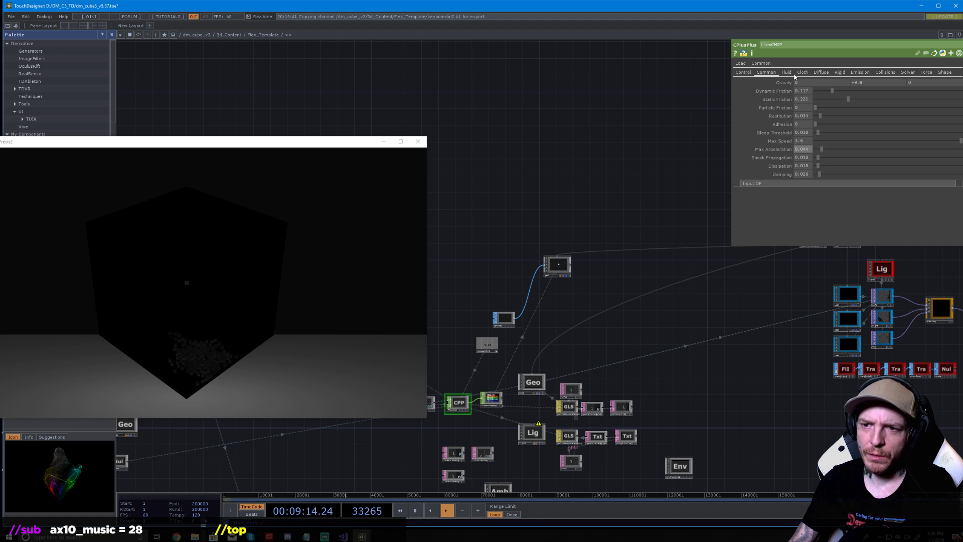
type("0")
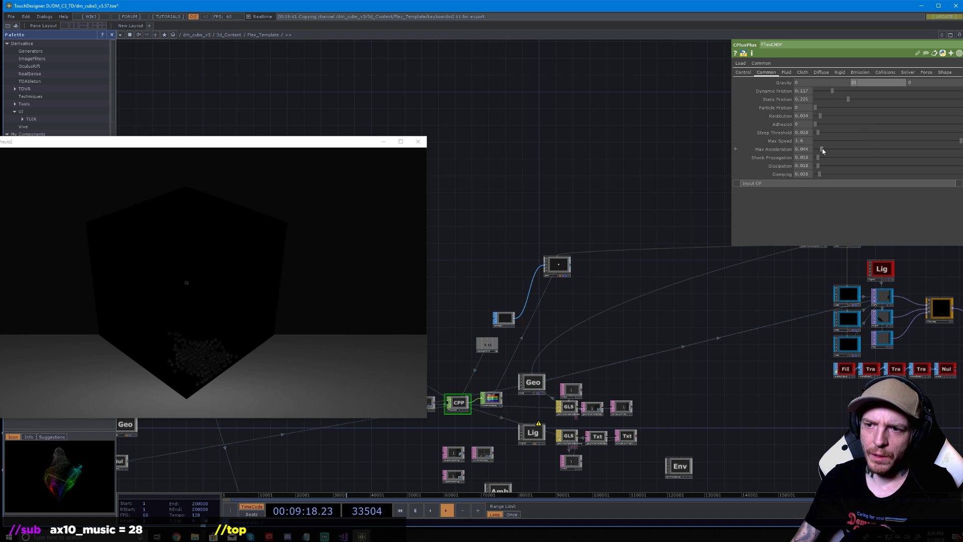
left_click_drag(821, 149, 816, 151)
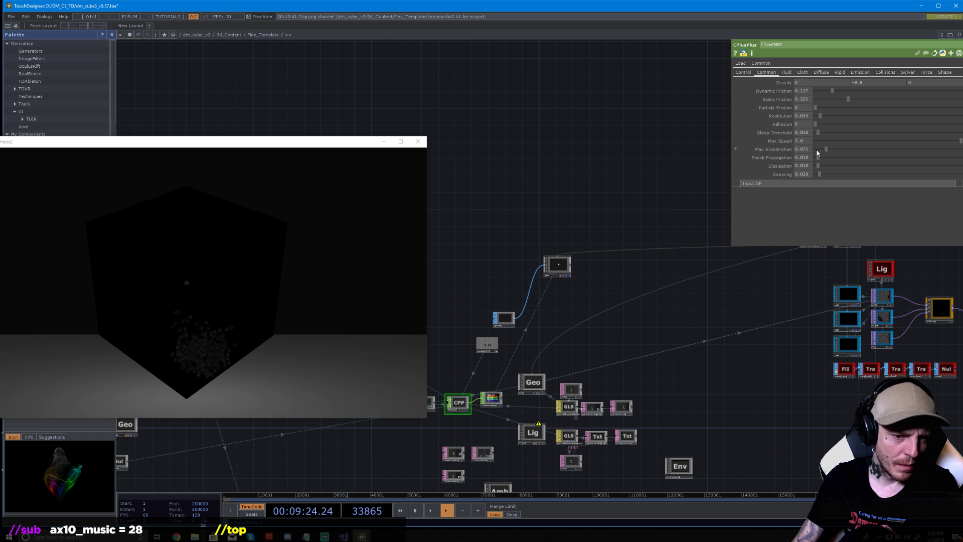
Raise flexCHOP's Shock Propagation to about 0.24, Dissipation to about 0.27 and Damping to about 0.21
left_click_drag(818, 157, 928, 167)
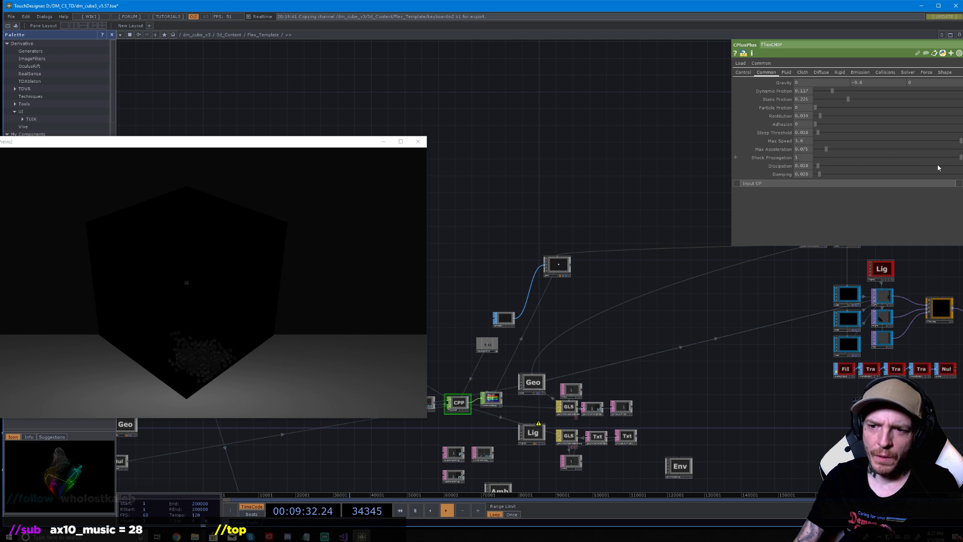
left_click_drag(801, 161, 928, 167)
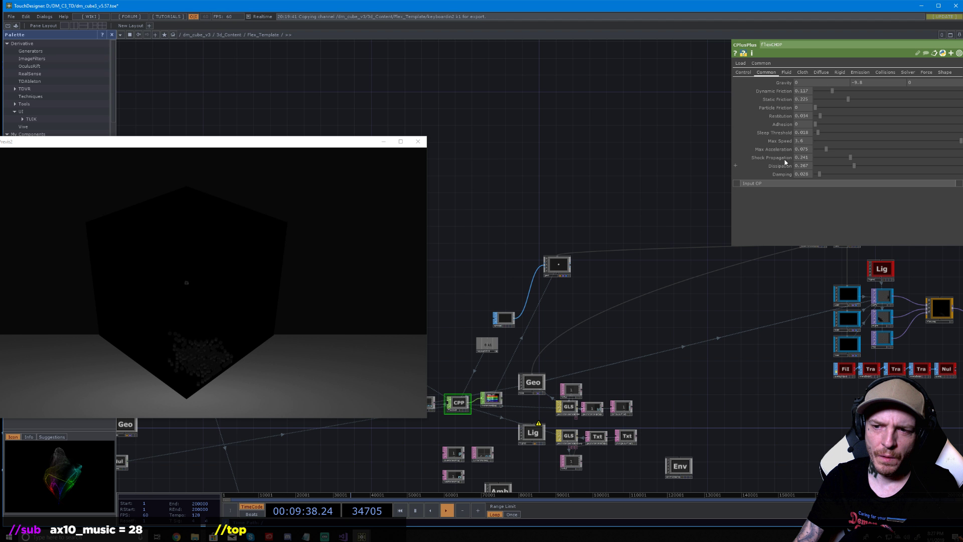
mouse_move(819, 174)
left_mouse_down()
mouse_move(939, 183)
mouse_move(833, 173)
left_mouse_up()
Test several Max Speed values between 0 and 0.5 on flexCHOP and settle on about 0.52
mouse_move(818, 141)
left_mouse_down()
mouse_move(866, 141)
mouse_move(834, 142)
left_mouse_up()
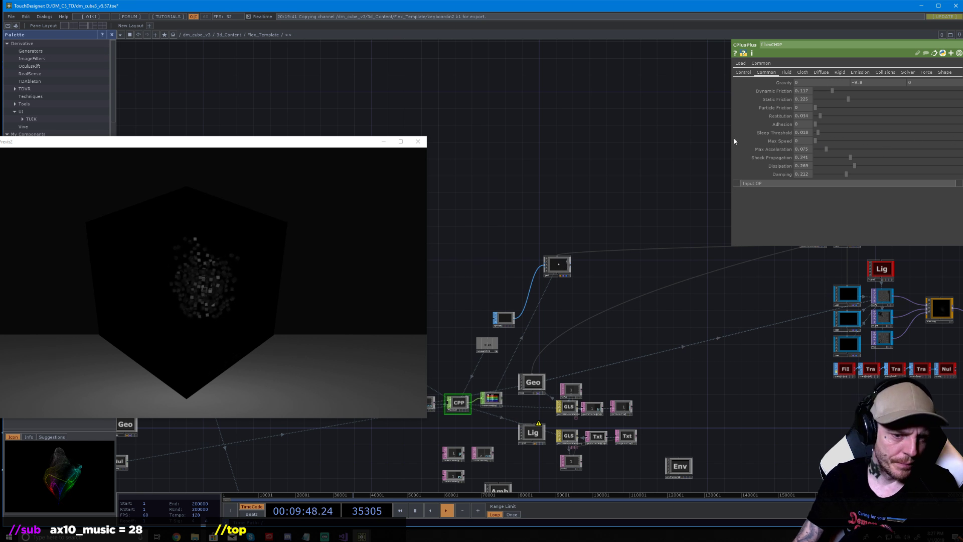
left_click_drag(771, 139, 678, 136)
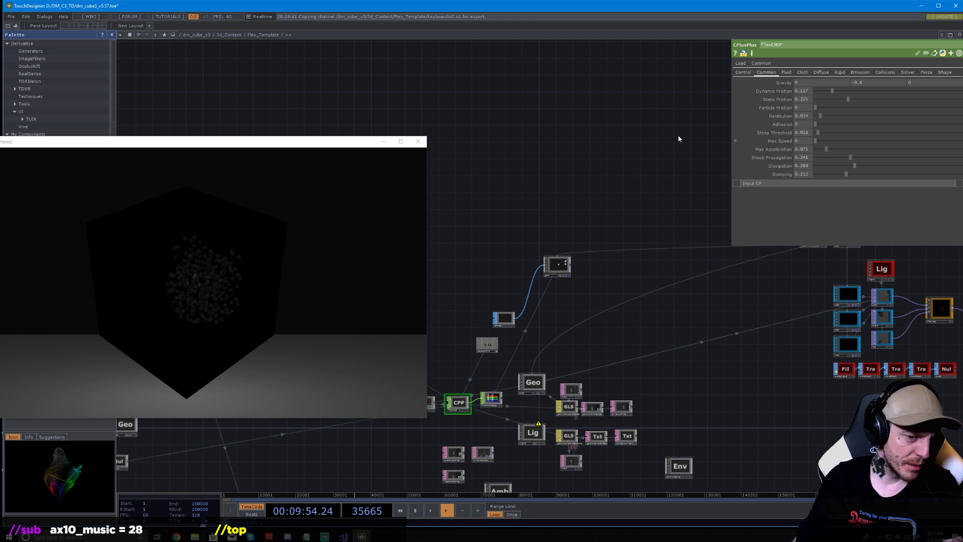
left_click_drag(766, 147, 714, 144)
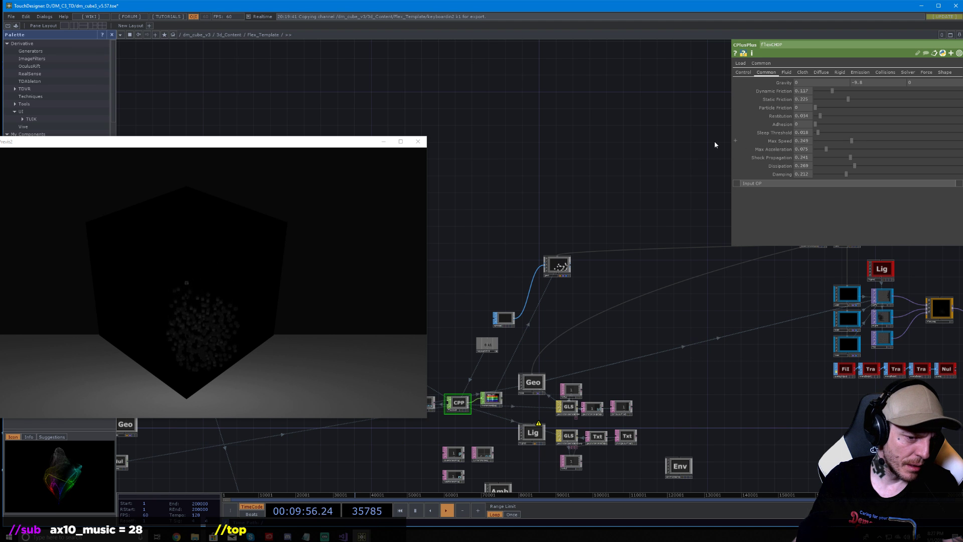
left_click_drag(776, 147, 692, 145)
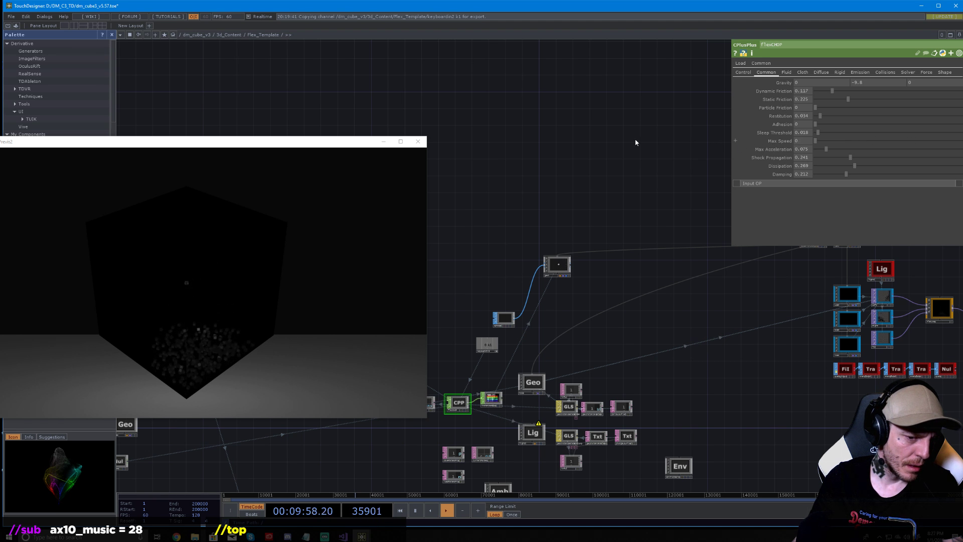
left_click_drag(592, 138, 659, 131)
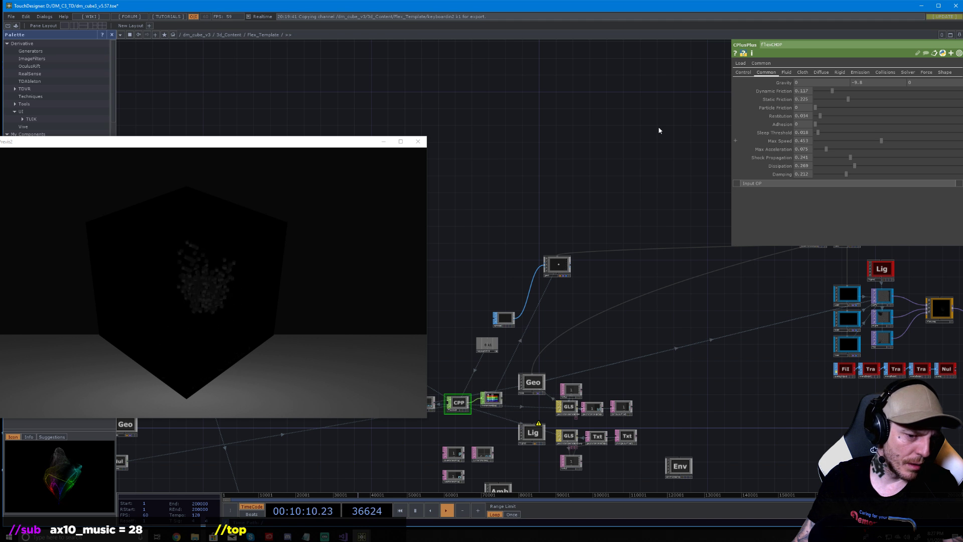
mouse_move(658, 125)
left_mouse_down()
mouse_move(681, 128)
mouse_move(666, 129)
left_mouse_up()
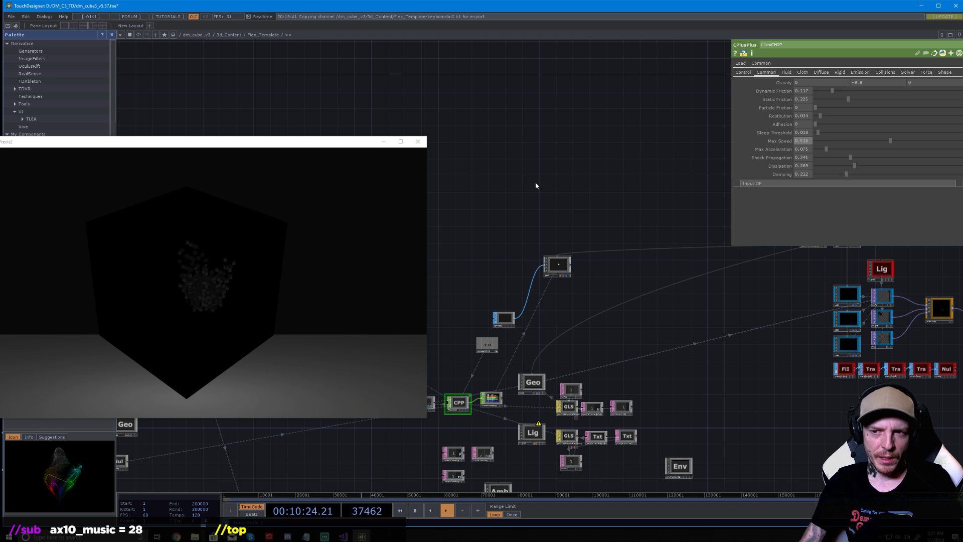
Compare flexCHOP particle Radius values, including 0.1, and leave the radius at about 0.15
left_click(747, 73)
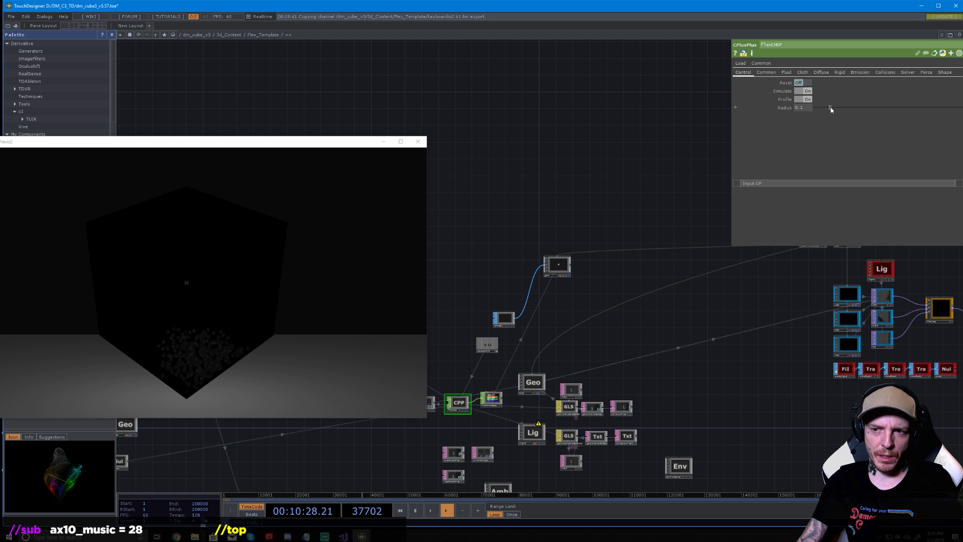
mouse_move(842, 108)
left_mouse_down()
mouse_move(874, 104)
mouse_move(829, 107)
left_mouse_up()
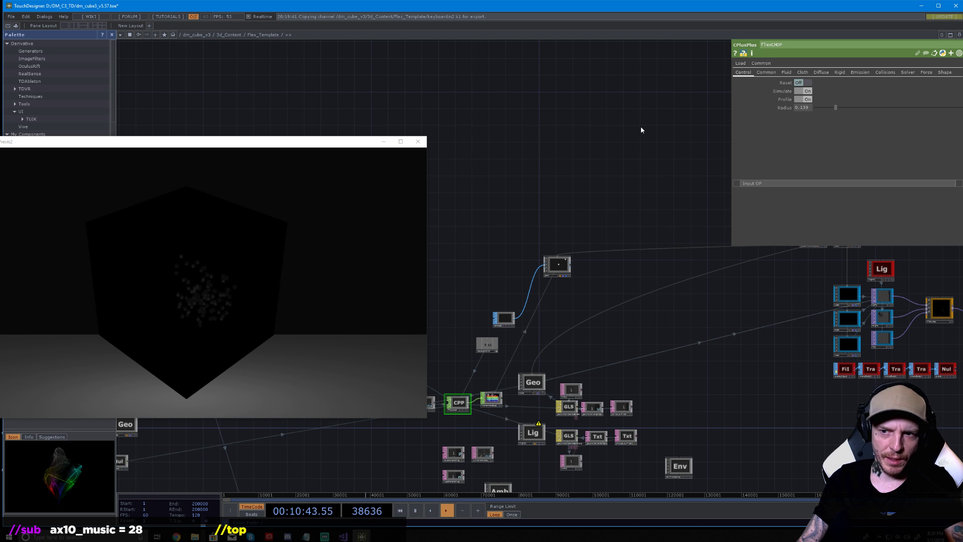
left_click(807, 107)
key("BackSpace")
key("BackSpace")
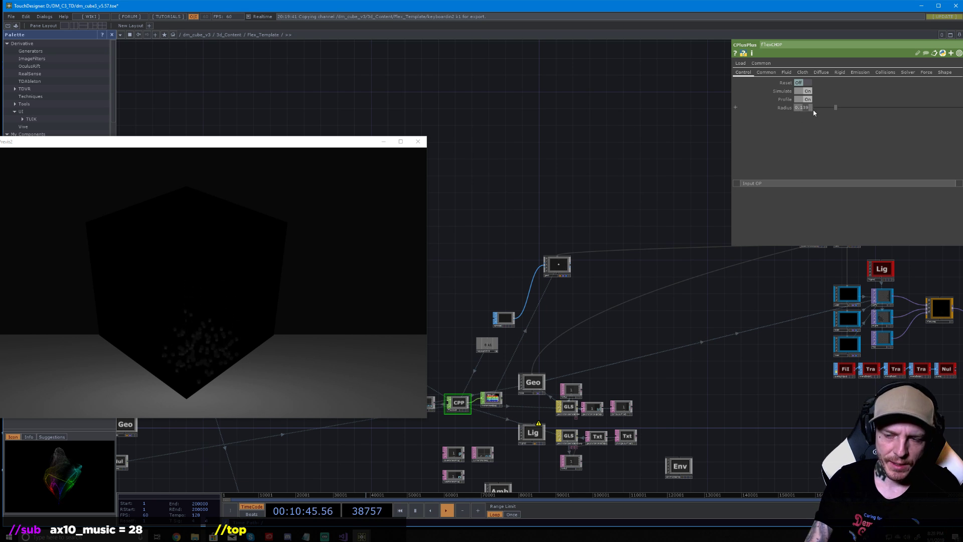
key("Return")
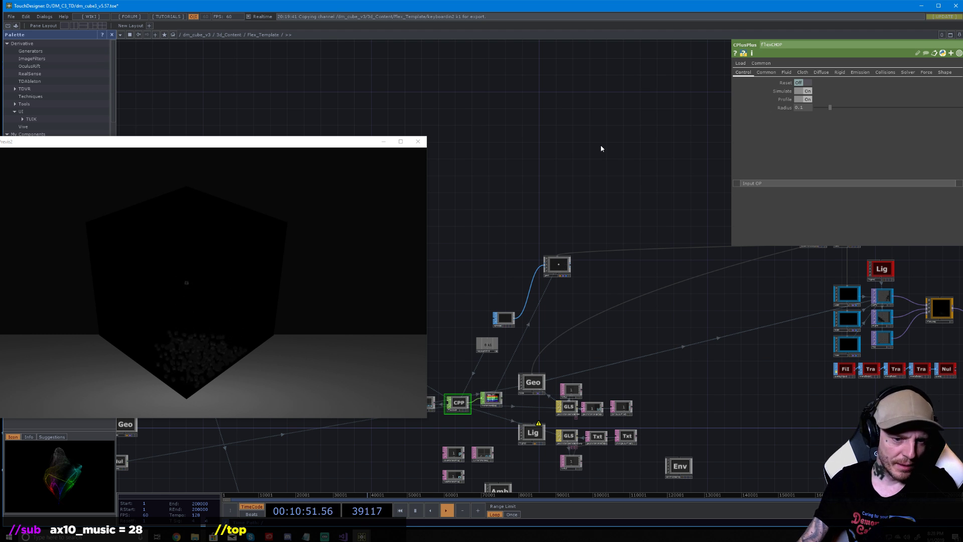
key("ctrl+z")
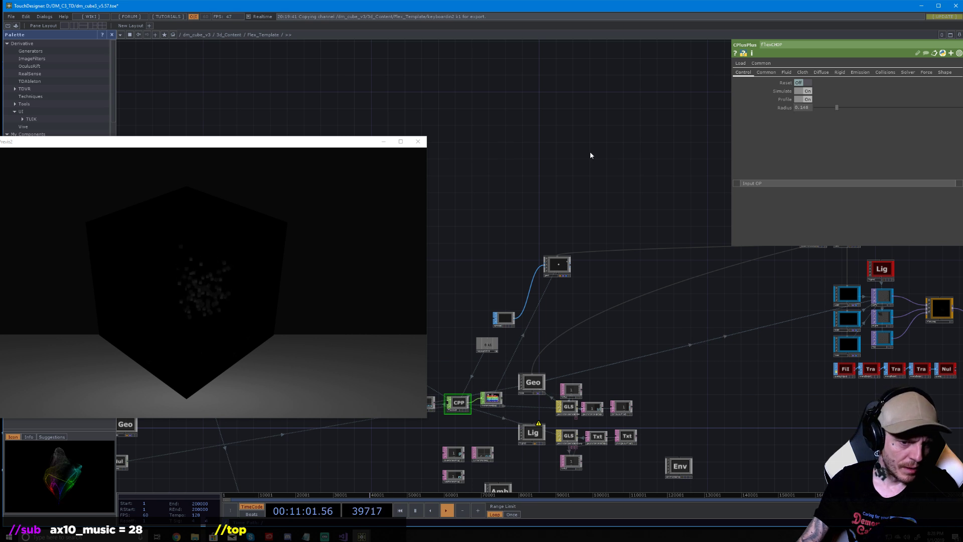
Turn off flexCHOP's Profile option and toggle Simulate off and on to restart the particle simulation
left_click(800, 99)
left_click(802, 91)
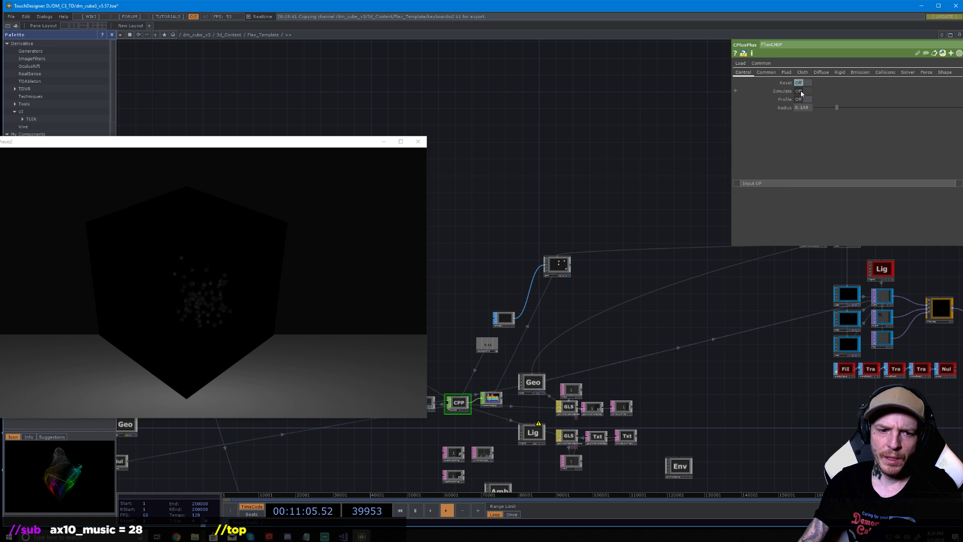
left_click(801, 92)
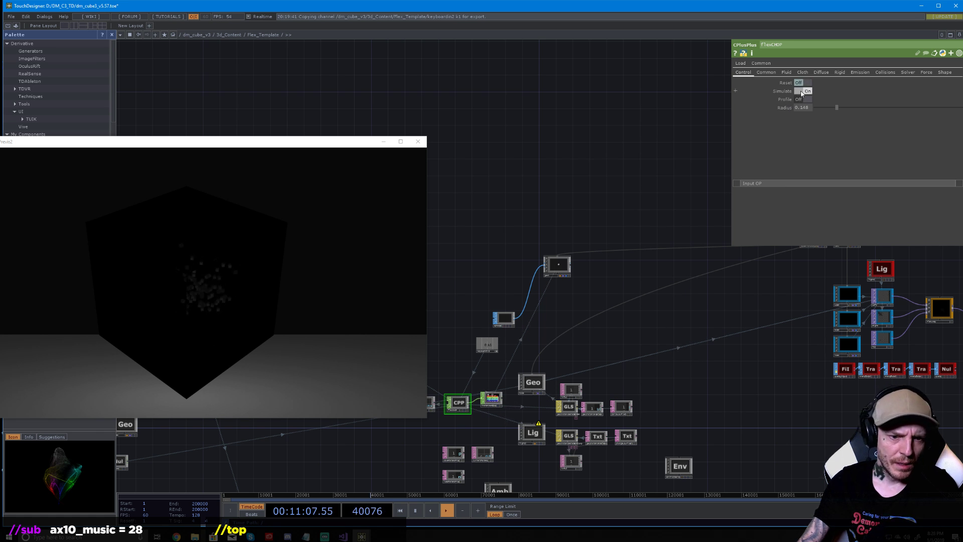
left_click(802, 91)
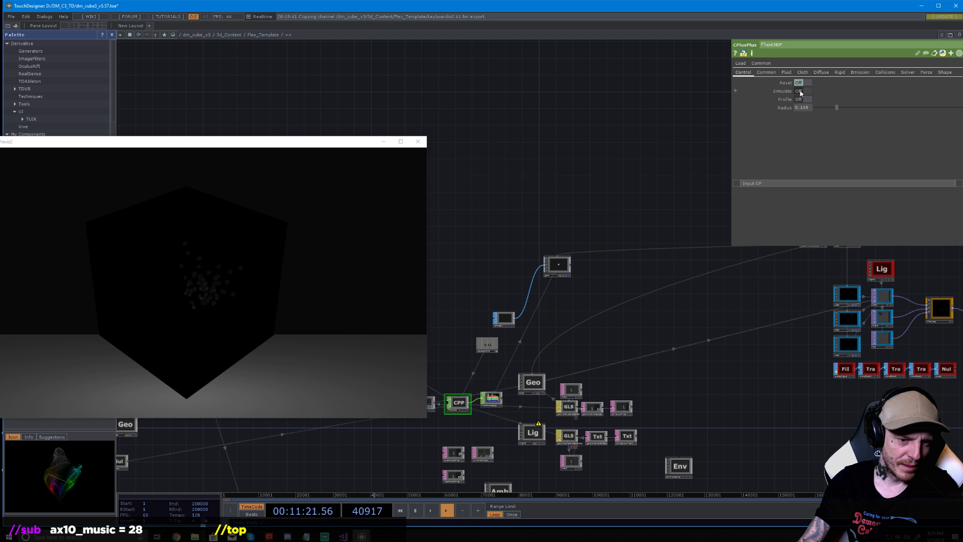
left_click(800, 92)
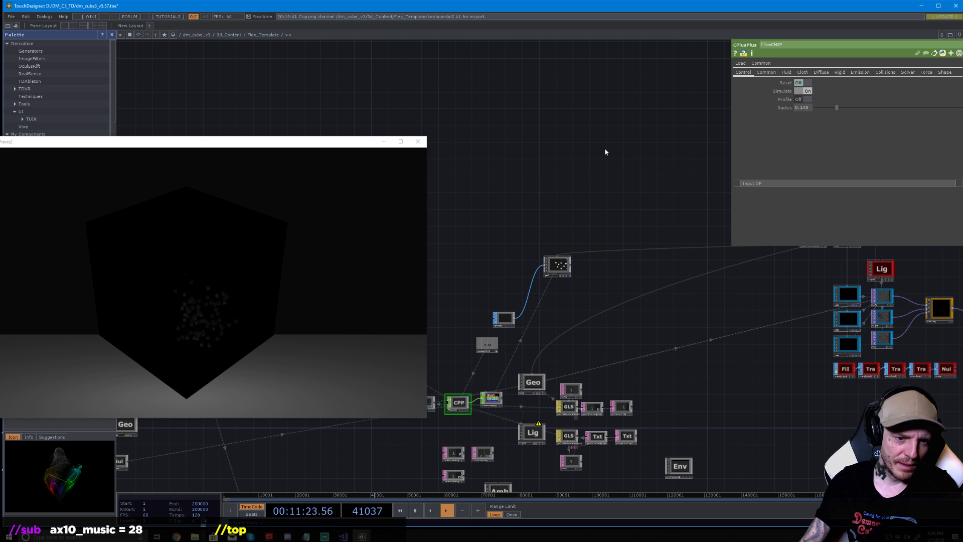
Set flexCHOP's vertical Gravity to 0 and Adhesion to about 0.4, and enable Fluid
left_click(765, 72)
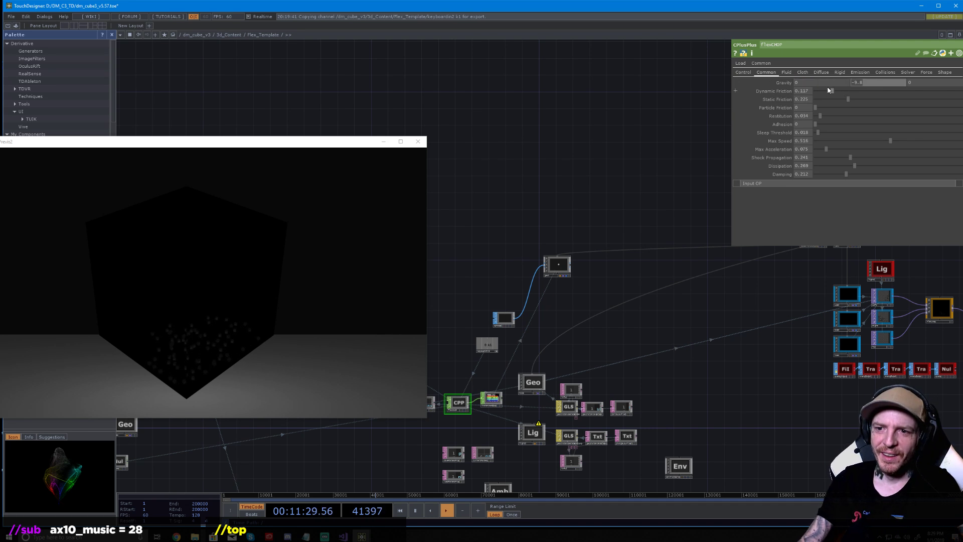
type("0")
key("Return")
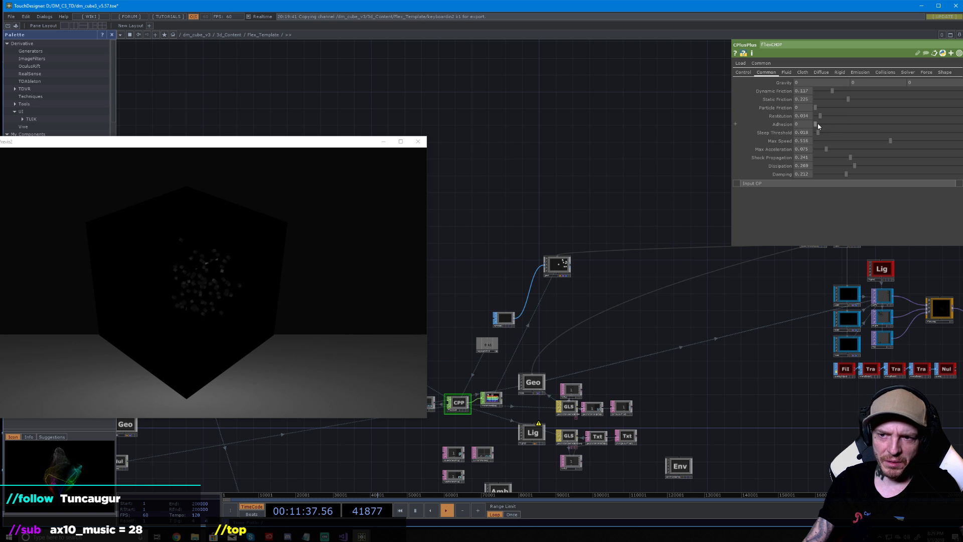
left_click_drag(820, 123, 876, 126)
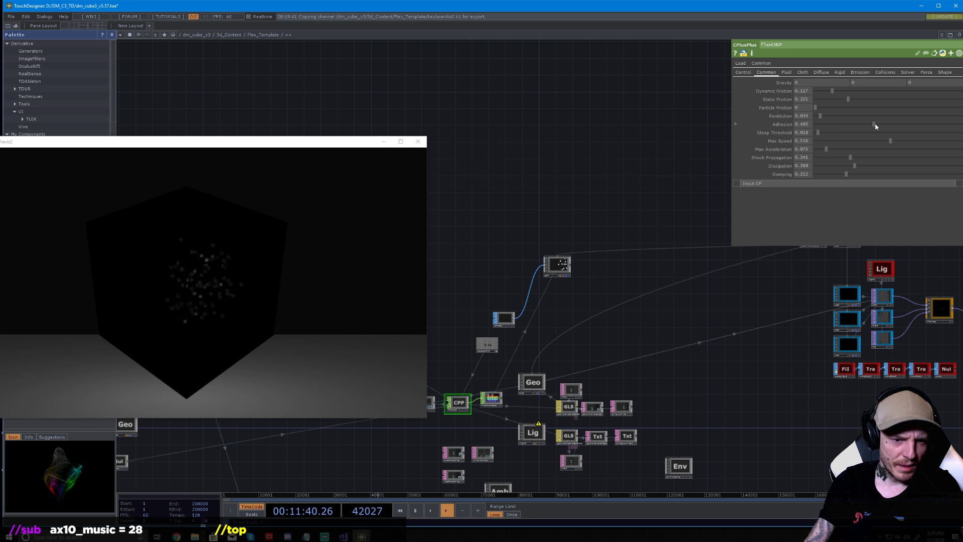
left_click(786, 72)
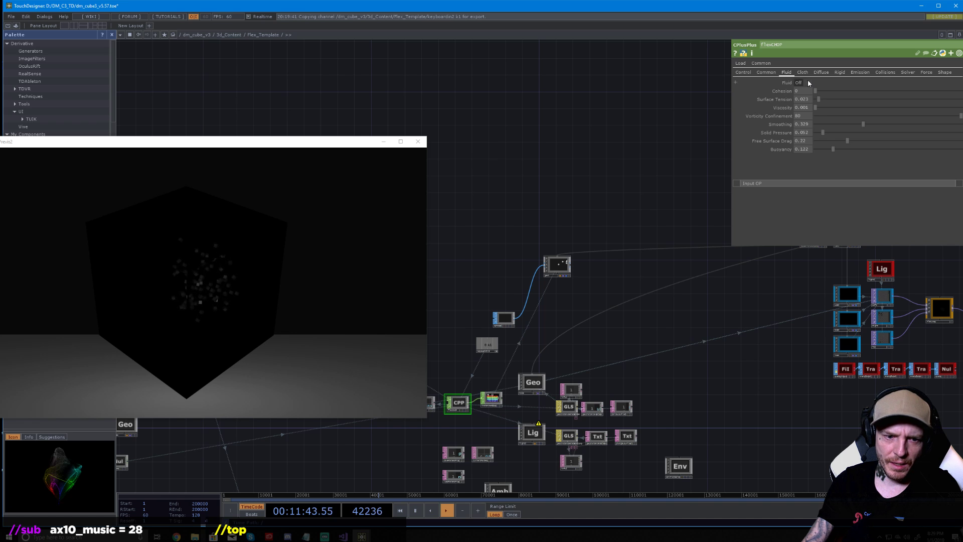
left_click(806, 83)
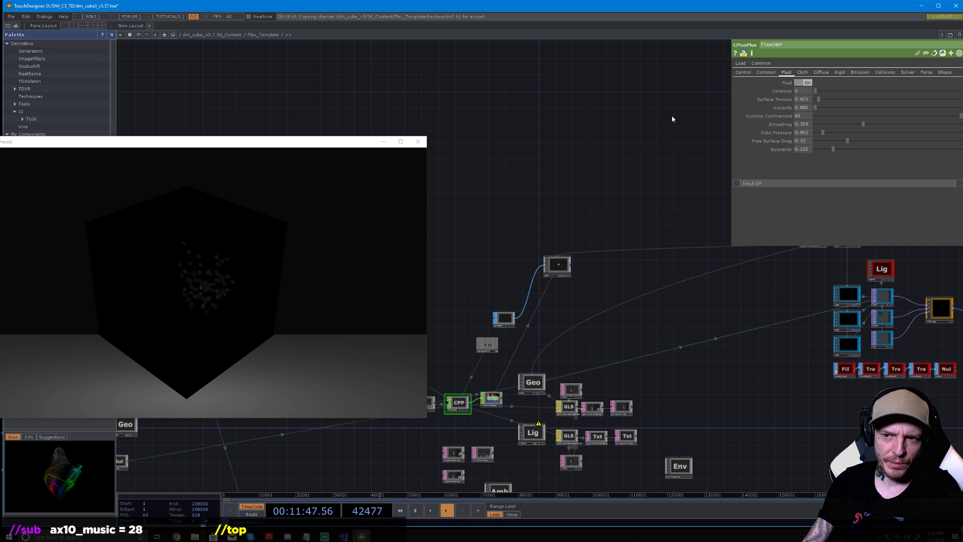
Set flexCHOP's Forcefield Radius to about 0.97 and Forcefield Strength to -76
left_click(942, 73)
left_click(926, 73)
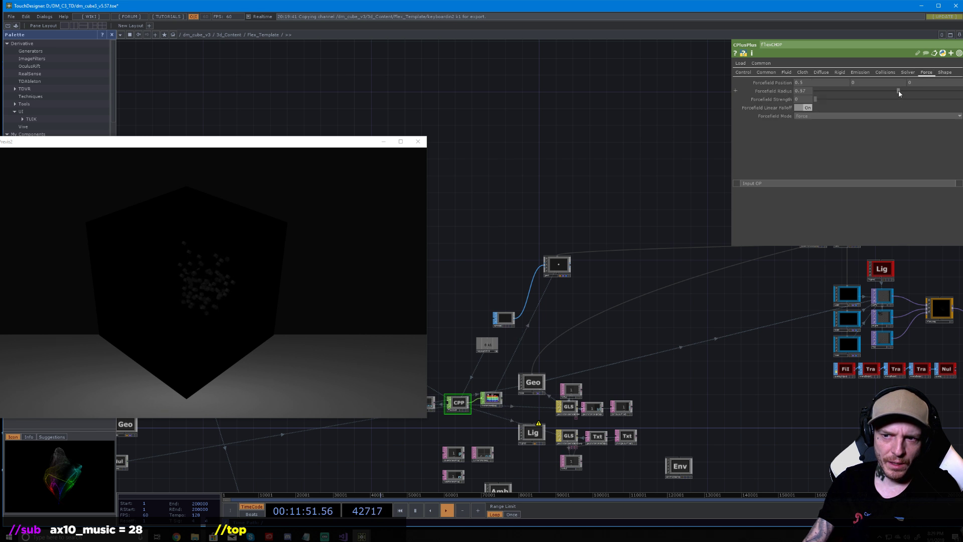
left_click_drag(814, 101, 847, 98)
left_click_drag(913, 102, 846, 99)
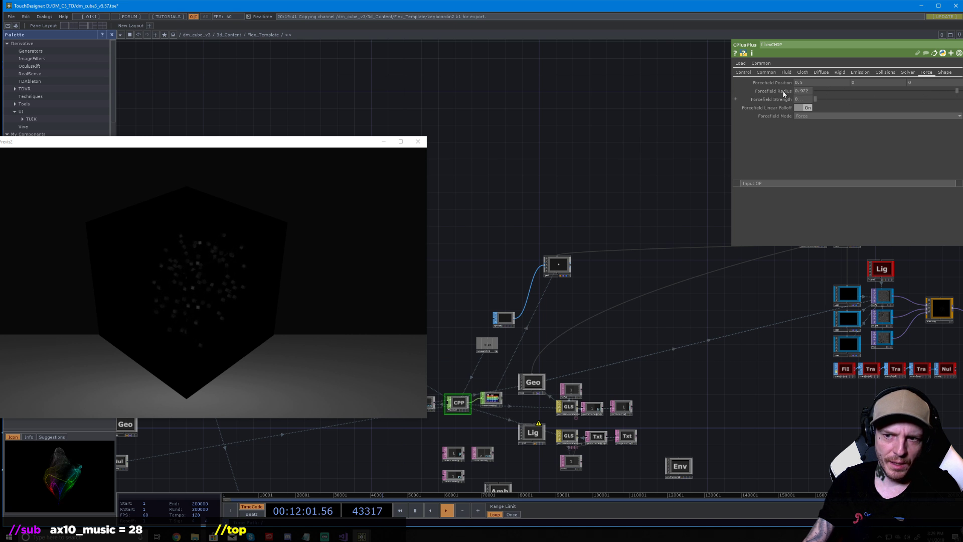
left_click_drag(780, 101, 778, 88)
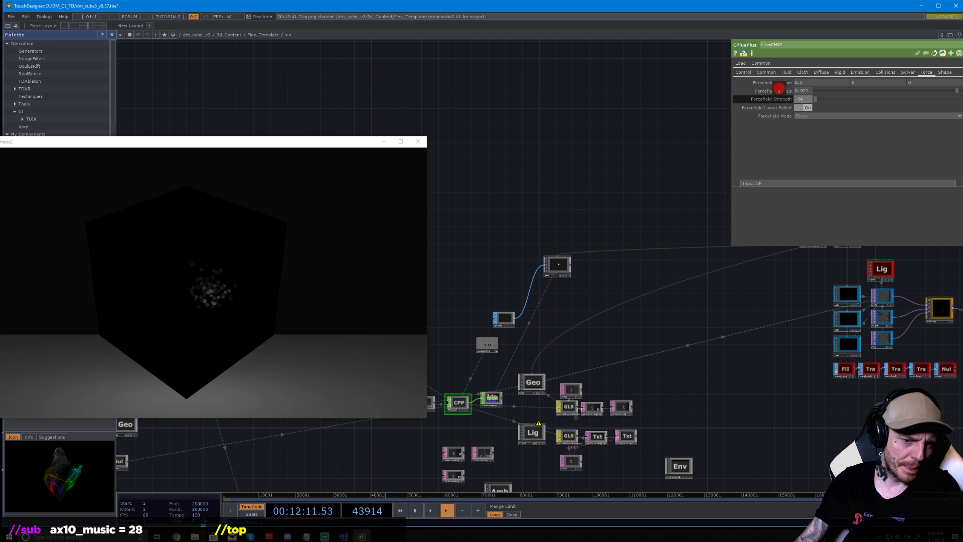
left_click_drag(778, 89, 779, 98)
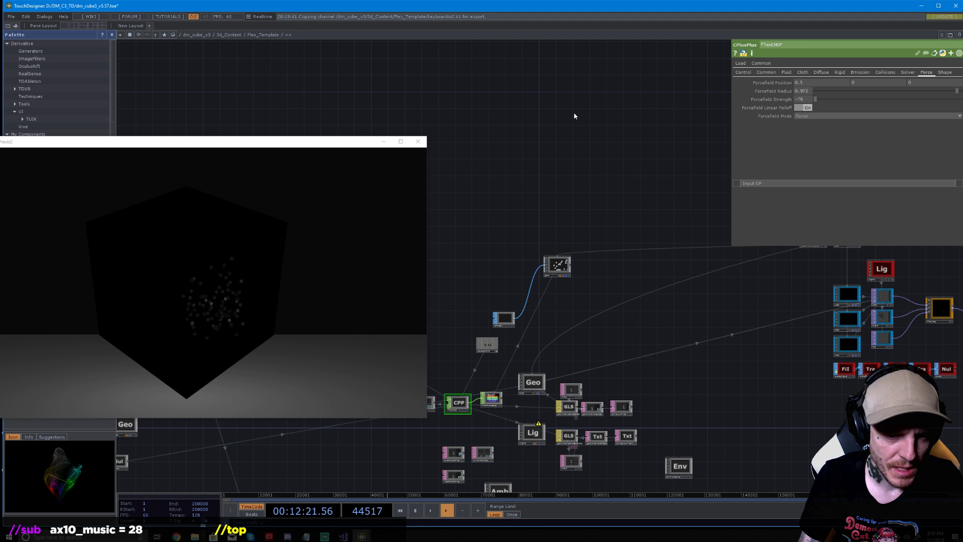
Turn off Simulate on flexCHOP
left_click(742, 72)
left_click(802, 91)
left_click_drag(615, 245, 660, 221)
left_click_drag(543, 171, 543, 163)
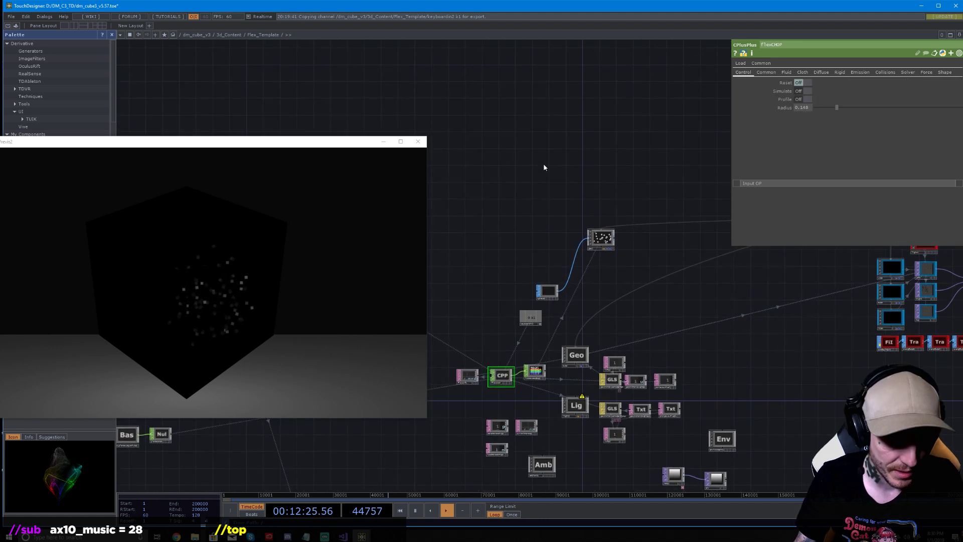
Add a File In SOP above the particle geometry and load the ultra-low mouse head OBJ from Downloads
key("Tab")
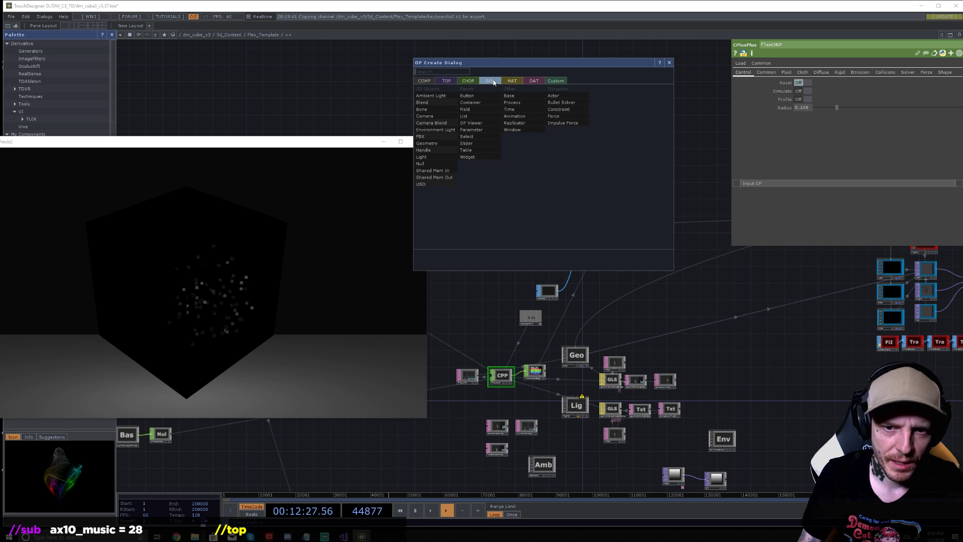
left_click(490, 80)
left_click(469, 150)
left_click(542, 156)
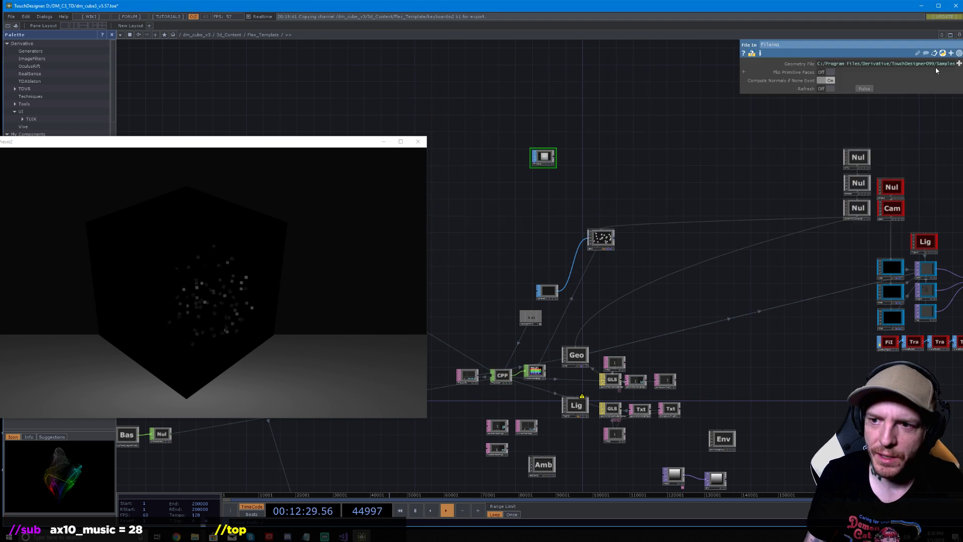
left_click(959, 63)
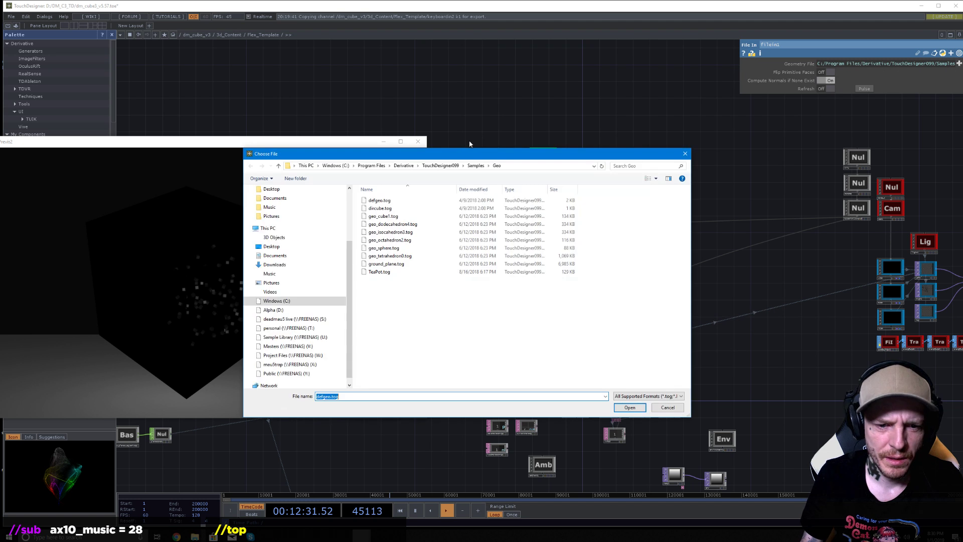
left_click(274, 213)
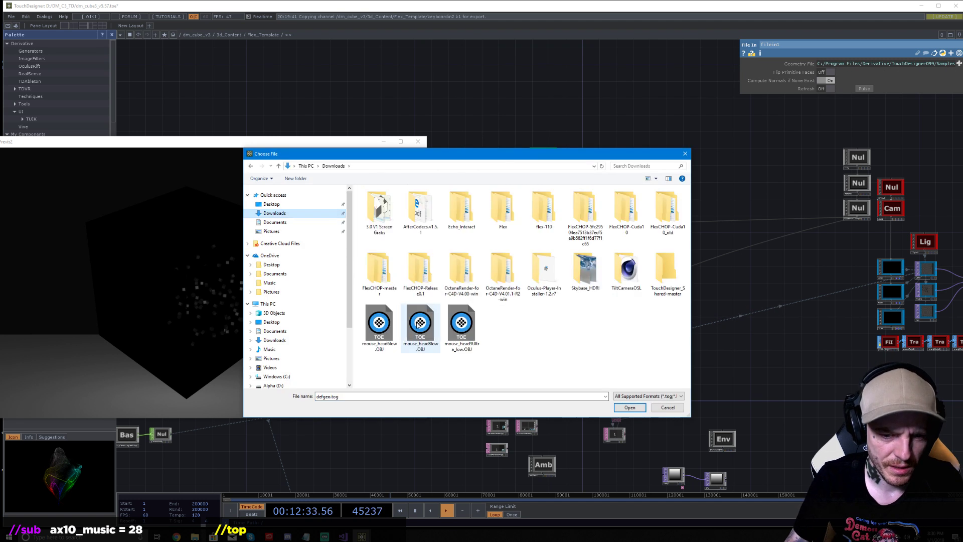
double_click(455, 322)
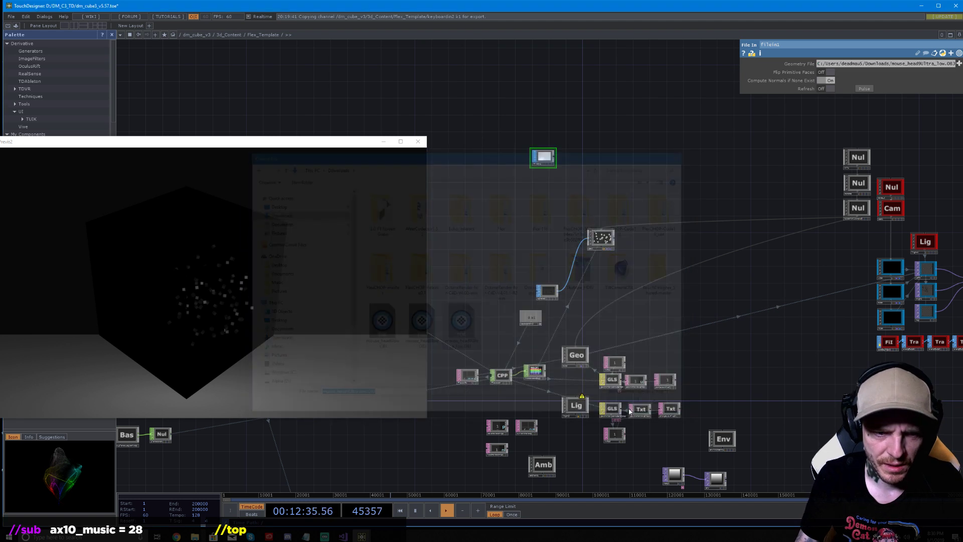
left_click_drag(604, 171, 568, 179)
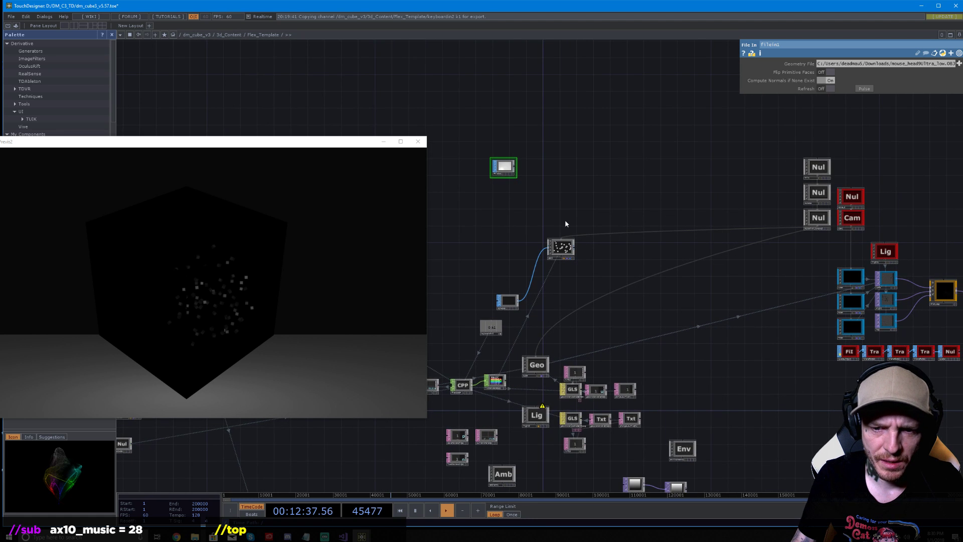
key("Tab")
type("merg")
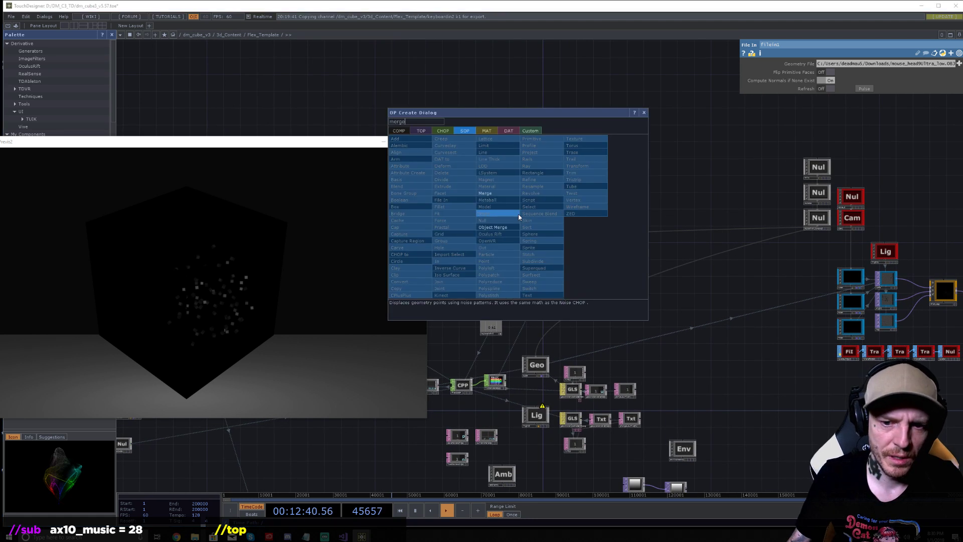
left_click(484, 193)
left_click(547, 200)
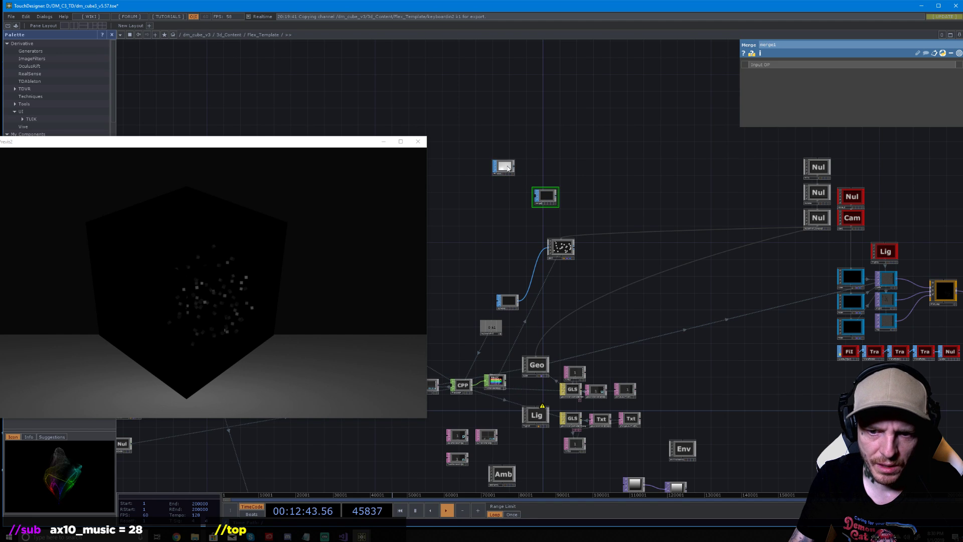
left_click_drag(506, 167, 480, 213)
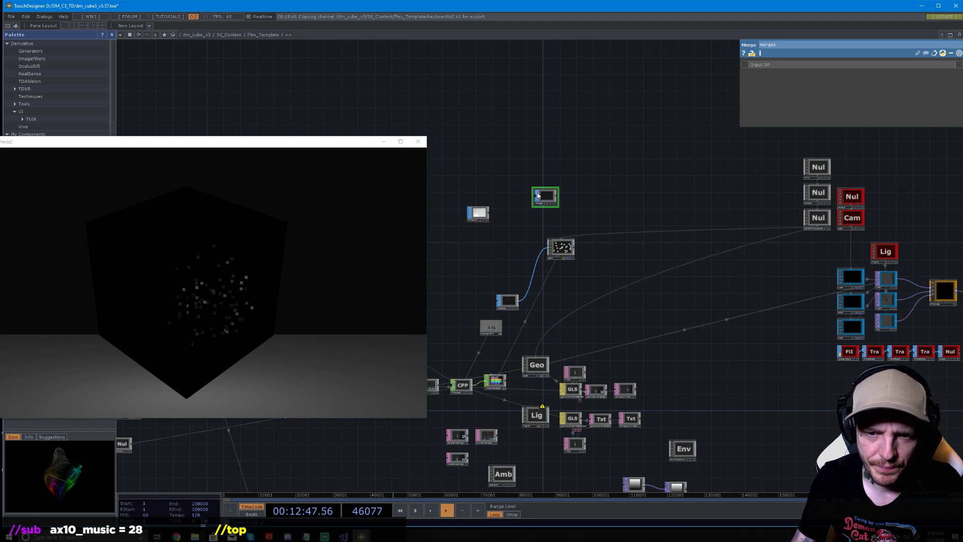
key("Delete")
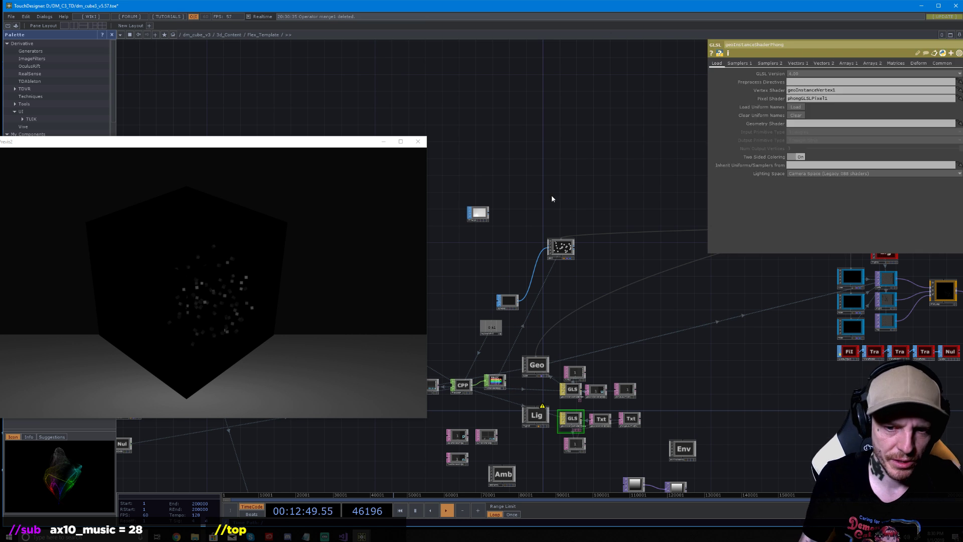
key("Tab")
left_click(490, 119)
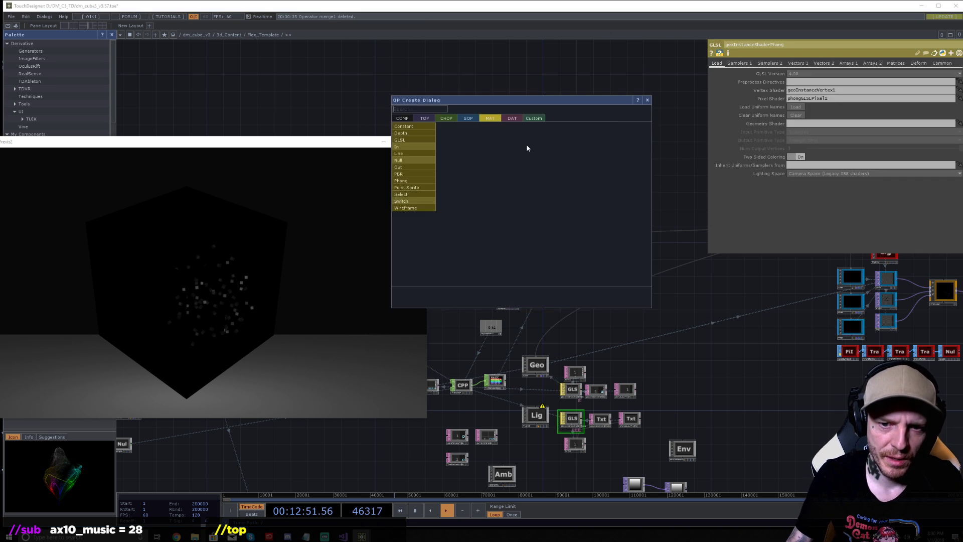
type("line")
left_click(407, 154)
left_click(505, 169)
key("Delete")
Add a Constant MAT above the File In SOP and set its Wire Frame to OpenGL Tesselated Wire Frame
key("Tab")
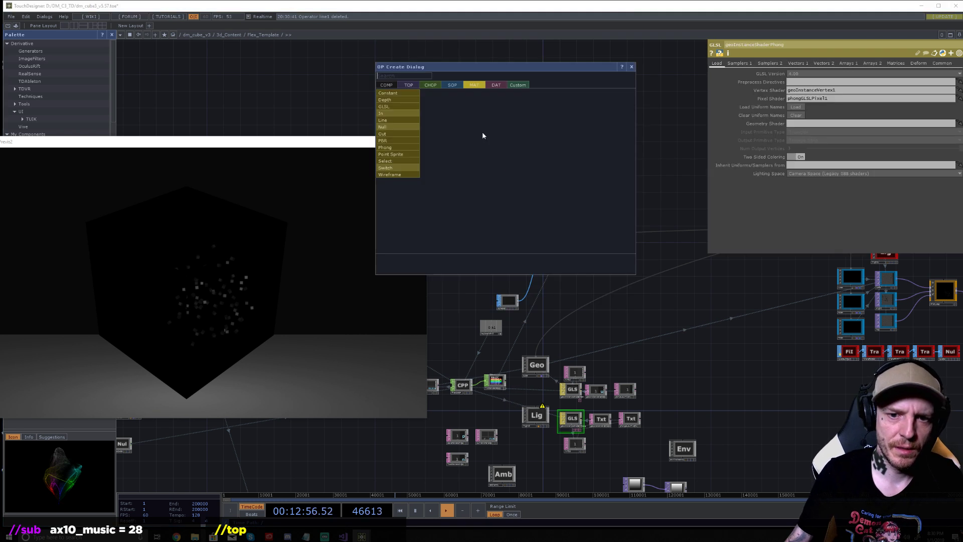
left_click(398, 95)
left_click(503, 168)
left_click(776, 63)
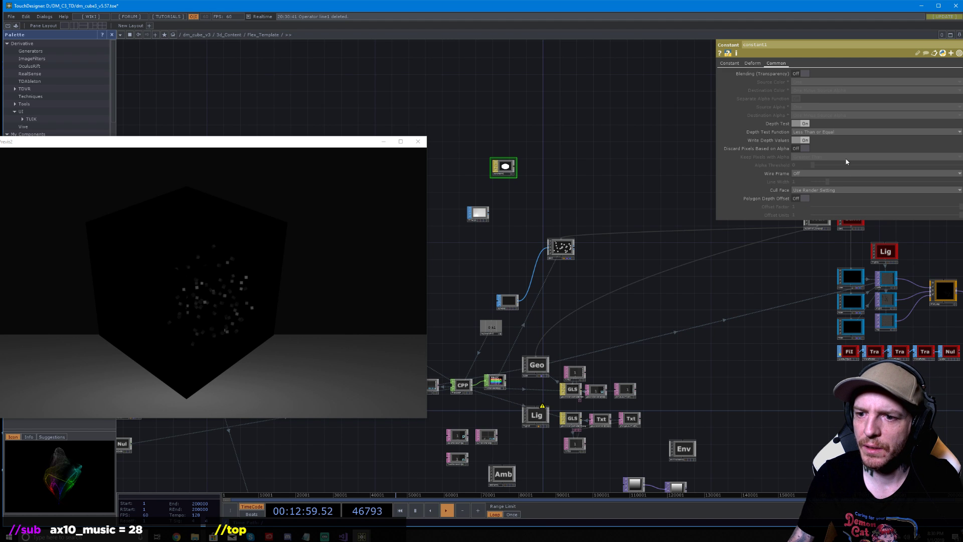
left_click(847, 173)
left_click(833, 181)
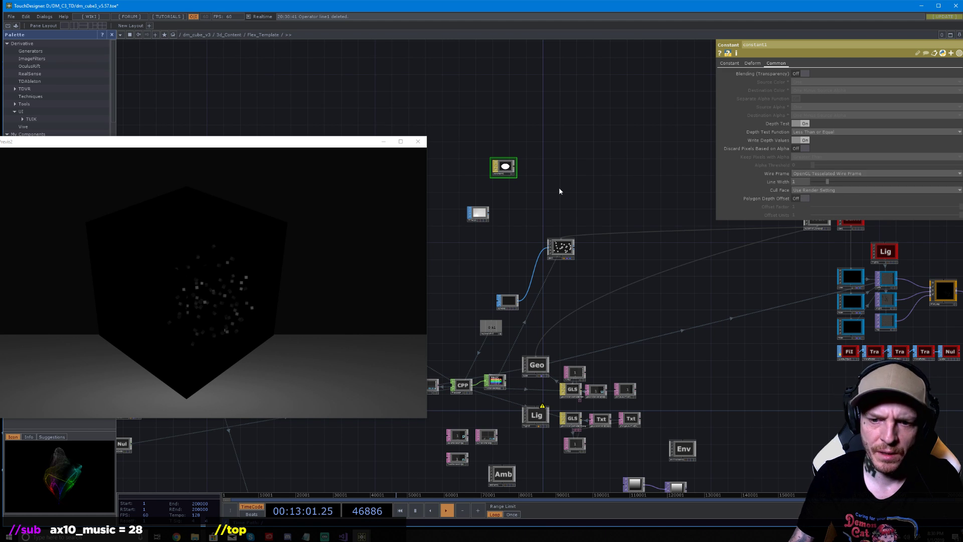
Append a Geometry COMP to the File In SOP's output and assign the wireframe Constant material to it
right_click(483, 215)
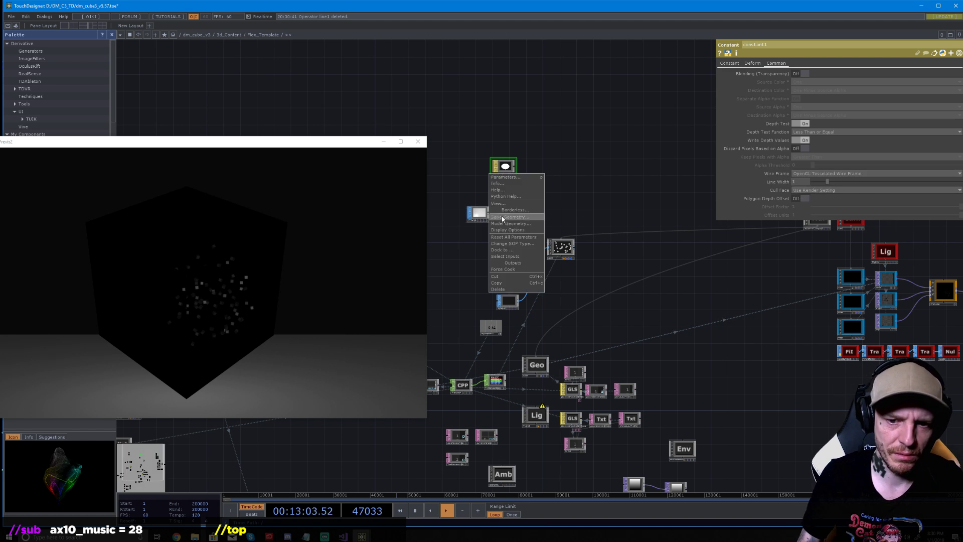
left_click(478, 215)
key("Tab")
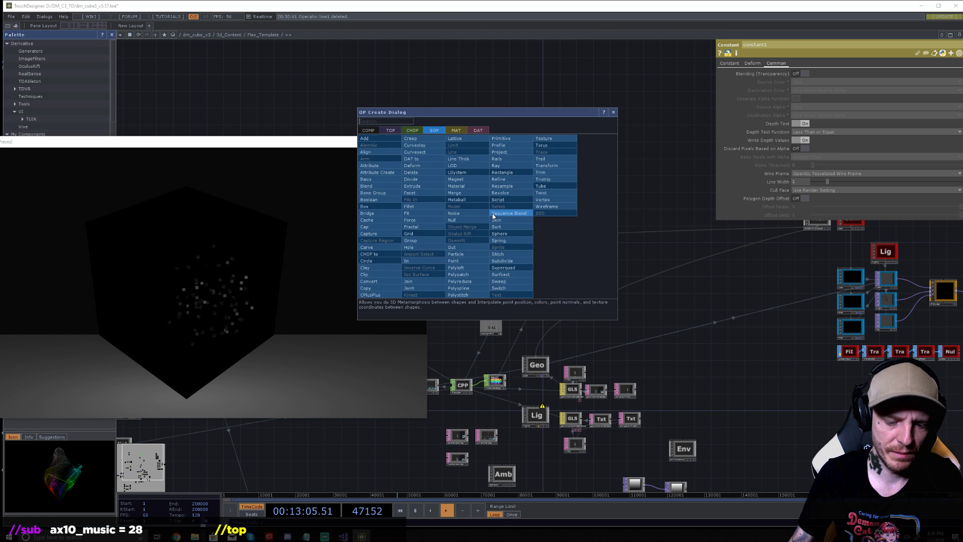
type("geo")
left_click(369, 130)
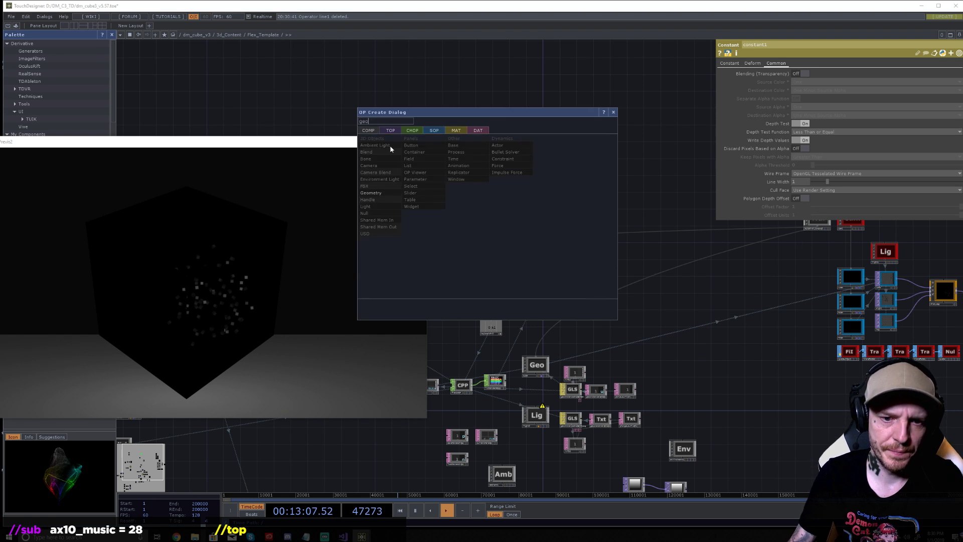
left_click(372, 194)
left_click(526, 210)
left_click_drag(503, 169, 531, 209)
left_click(522, 204)
Examine the mouse head's wireframe mesh in geo2 and the operators inside that component
scroll(516, 217, "up", 6)
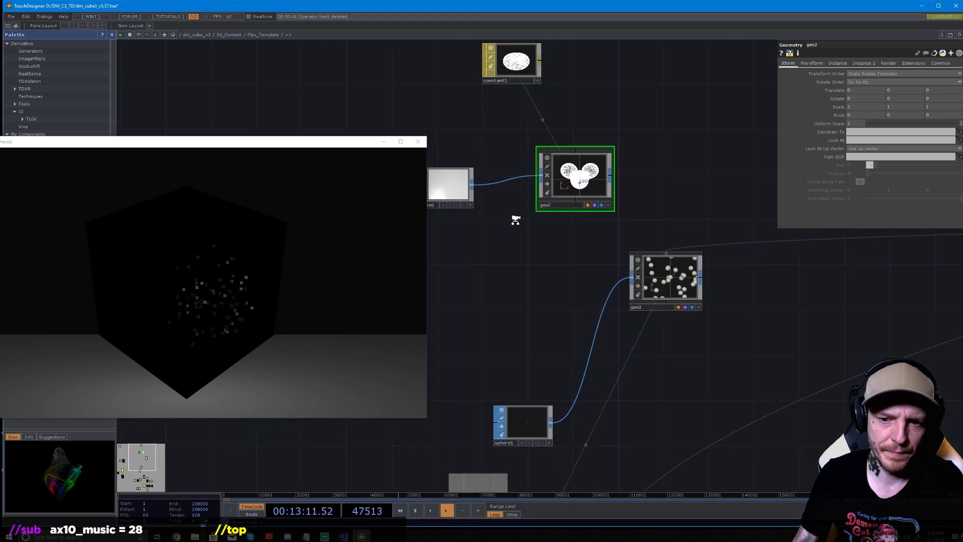
scroll(555, 199, "up", 10)
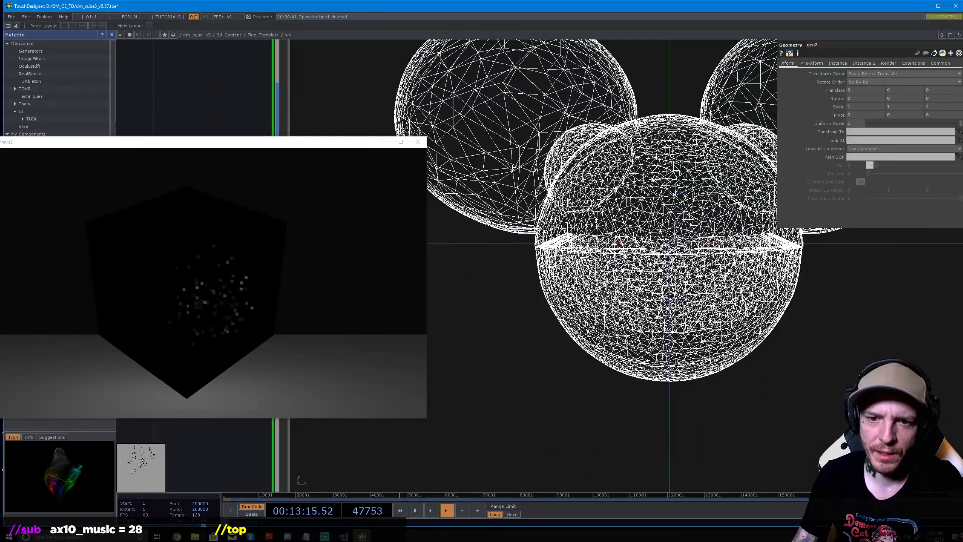
scroll(656, 187, "up", 3)
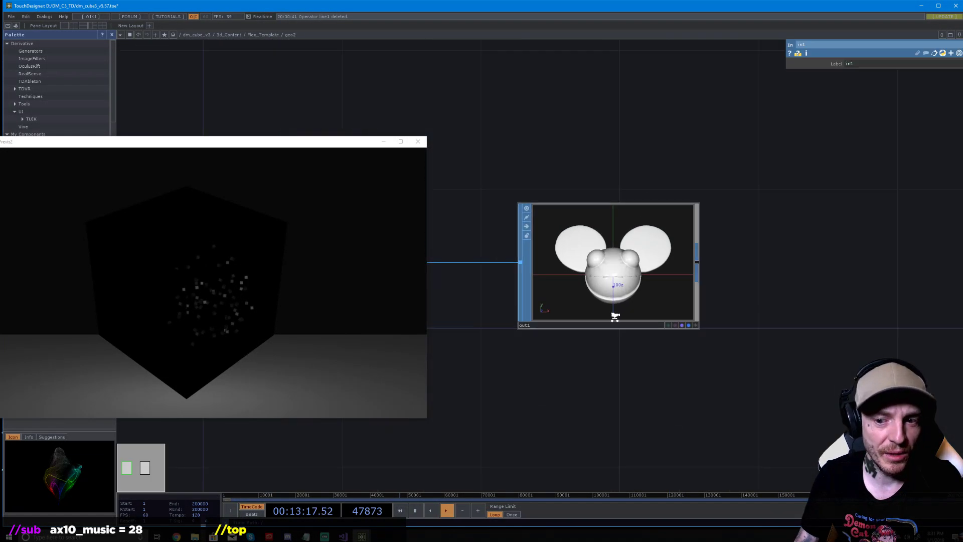
left_click(617, 296)
scroll(567, 312, "down", 3)
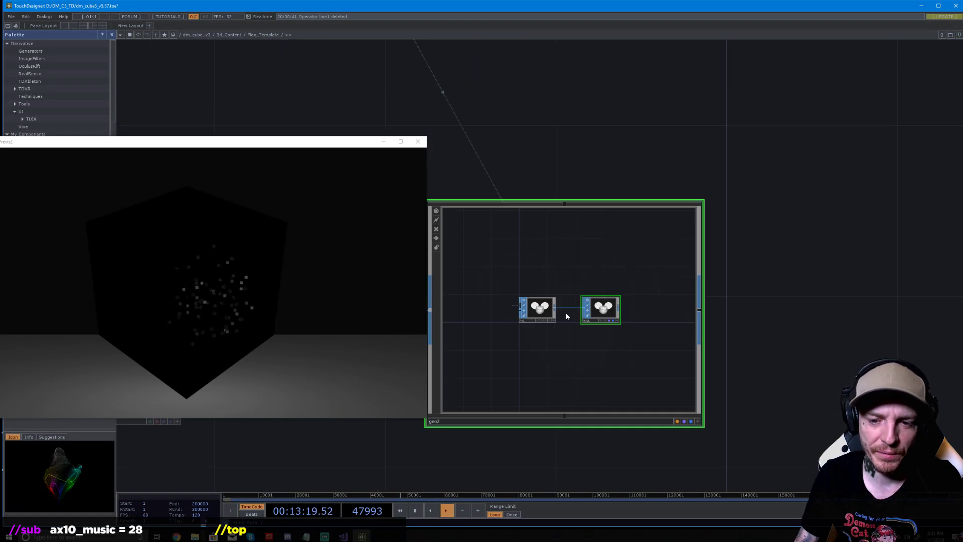
scroll(567, 312, "up", 2)
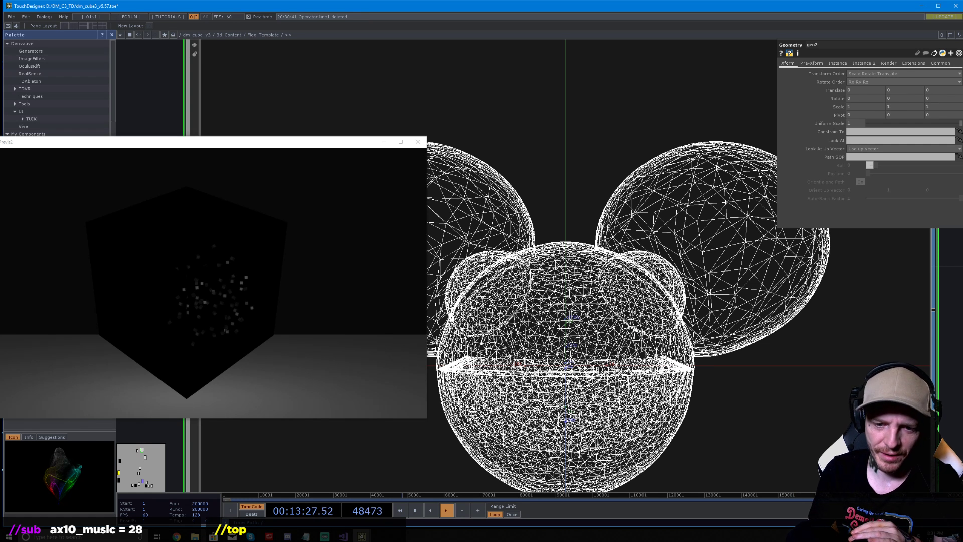
scroll(590, 317, "down", 4)
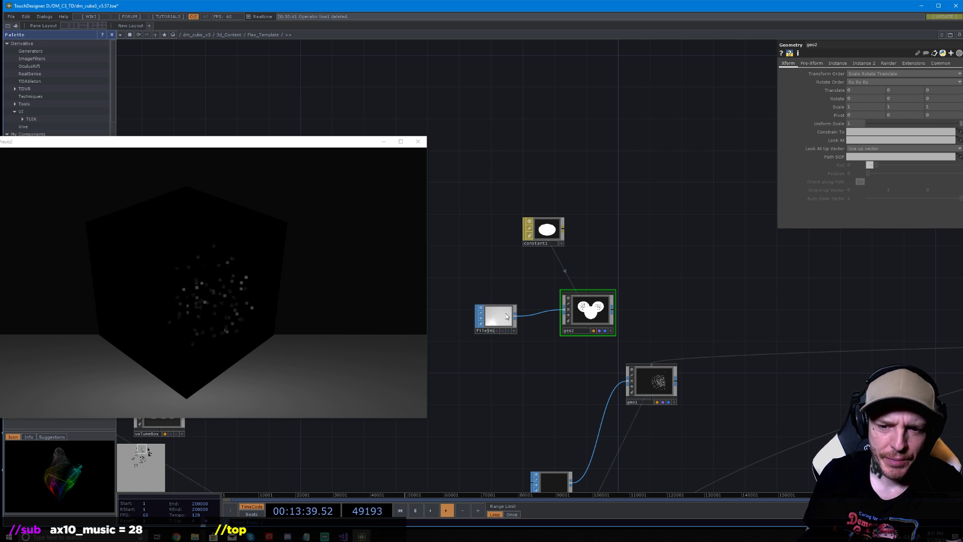
Move the lowest Null of the group beside the camera closer to the geometry and make it geo2's parent
left_click_drag(684, 316, 623, 232)
scroll(627, 241, "down", 5)
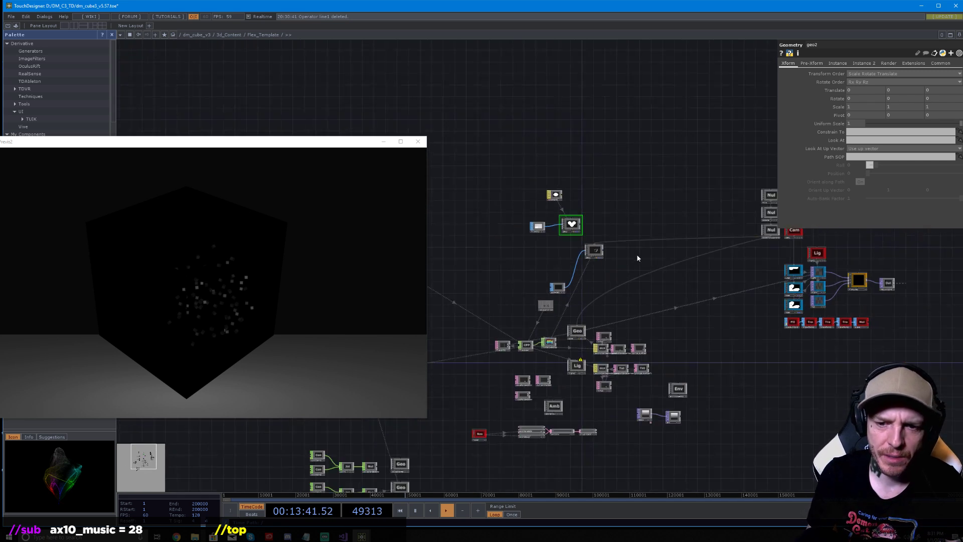
middle_click_drag(616, 223, 525, 232)
middle_click_drag(647, 233, 692, 234)
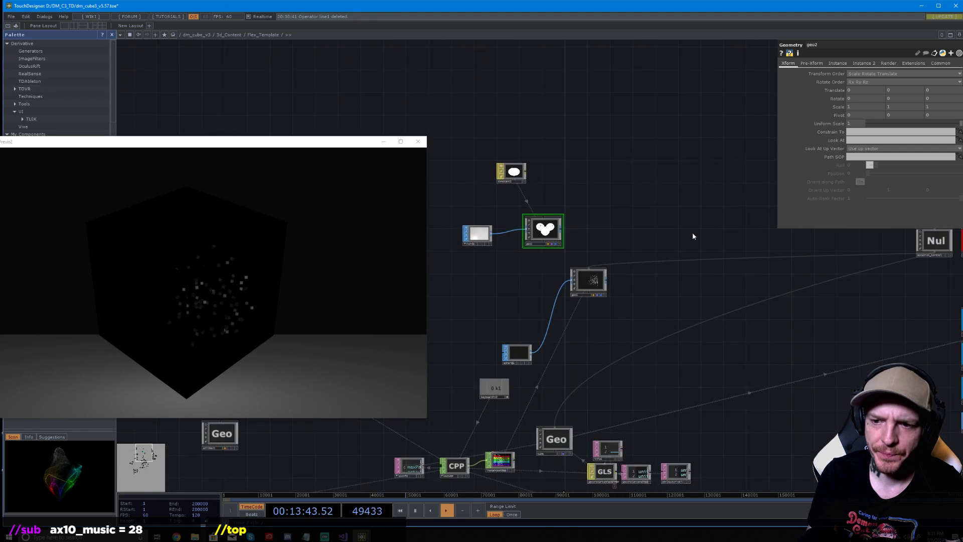
left_click_drag(689, 237, 619, 329)
scroll(619, 331, "down", 3)
scroll(651, 262, "down", 1)
left_click_drag(651, 263, 659, 220)
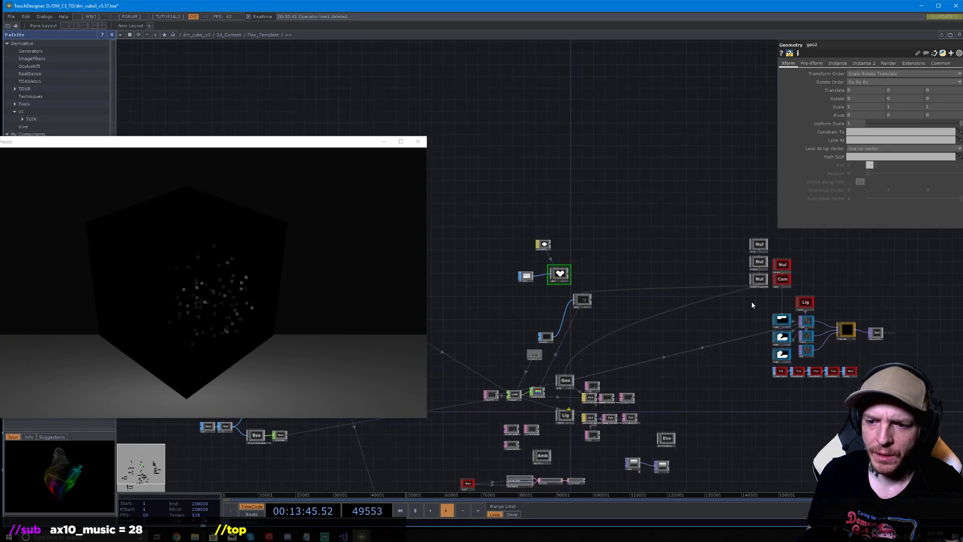
left_click_drag(760, 289, 704, 266)
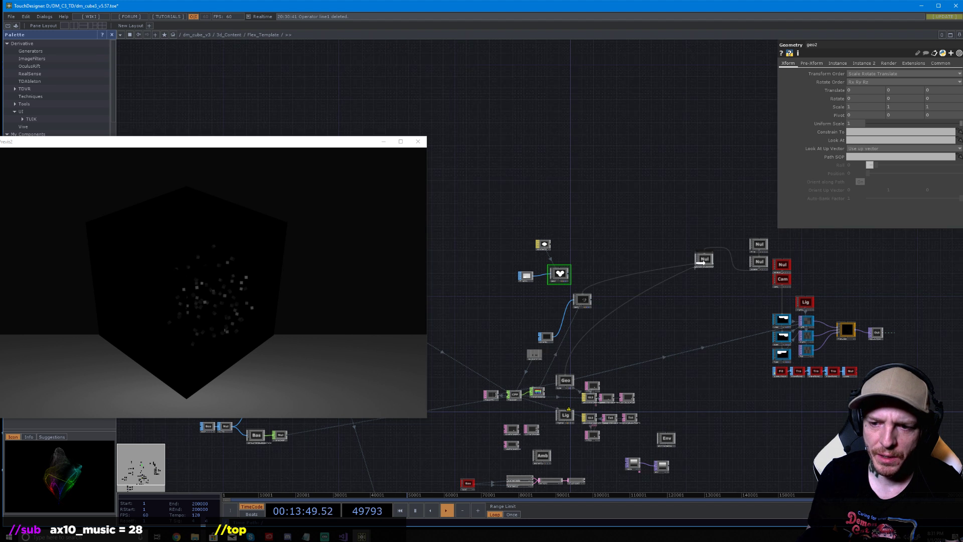
left_click_drag(696, 262, 559, 276)
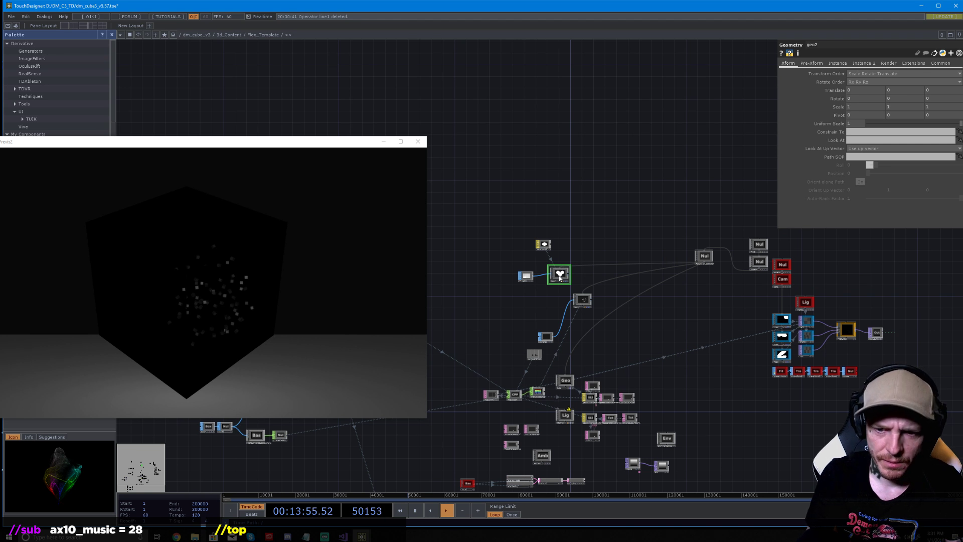
Add geo2 after Cube in the Geometry list of the uppermost Render TOP
scroll(559, 276, "up", 5)
scroll(559, 277, "down", 5)
left_click_drag(675, 303, 550, 293)
left_click(683, 312)
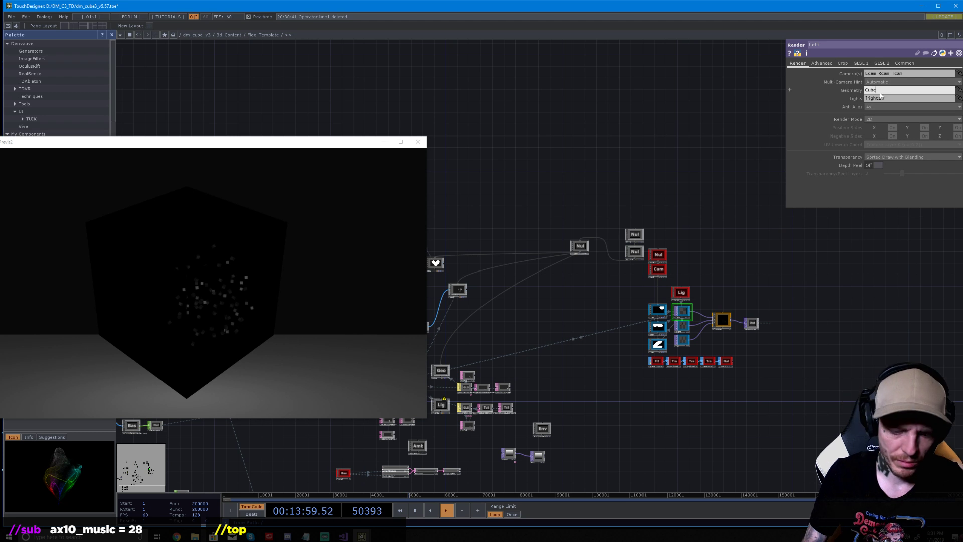
type("2")
key("Return")
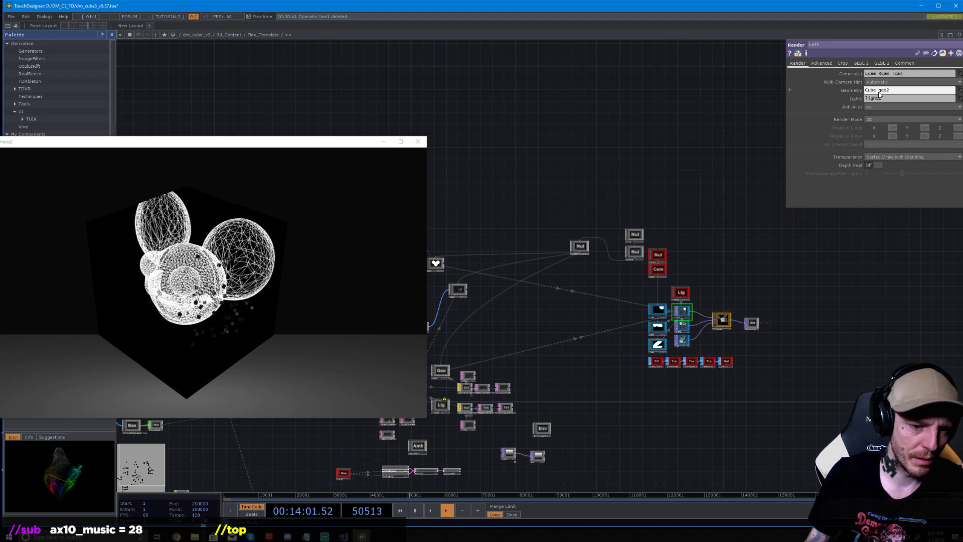
Reduce geo2's Uniform Scale to about 0.58 so the wireframe head fits within the cube
left_click_drag(636, 187, 813, 197)
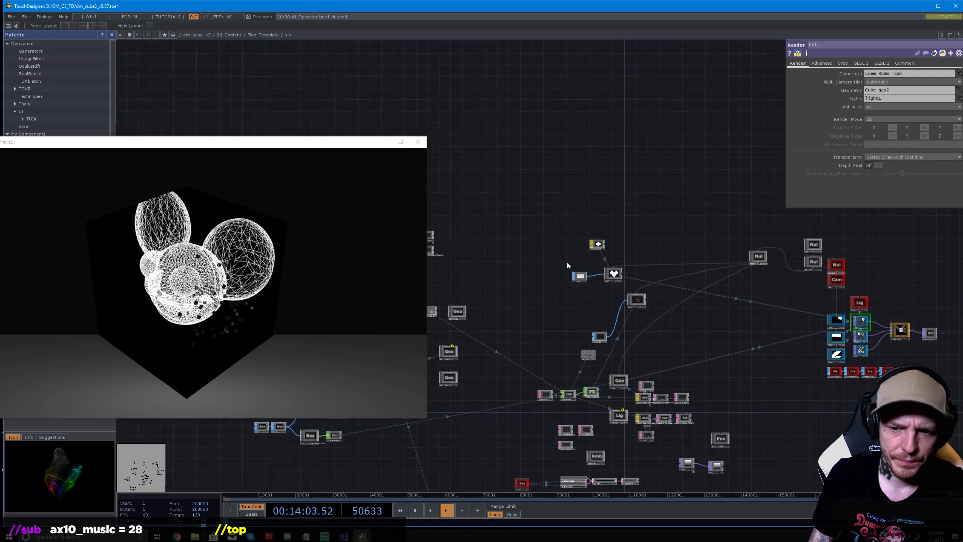
scroll(564, 271, "up", 2)
scroll(641, 283, "up", 3)
left_click(634, 275)
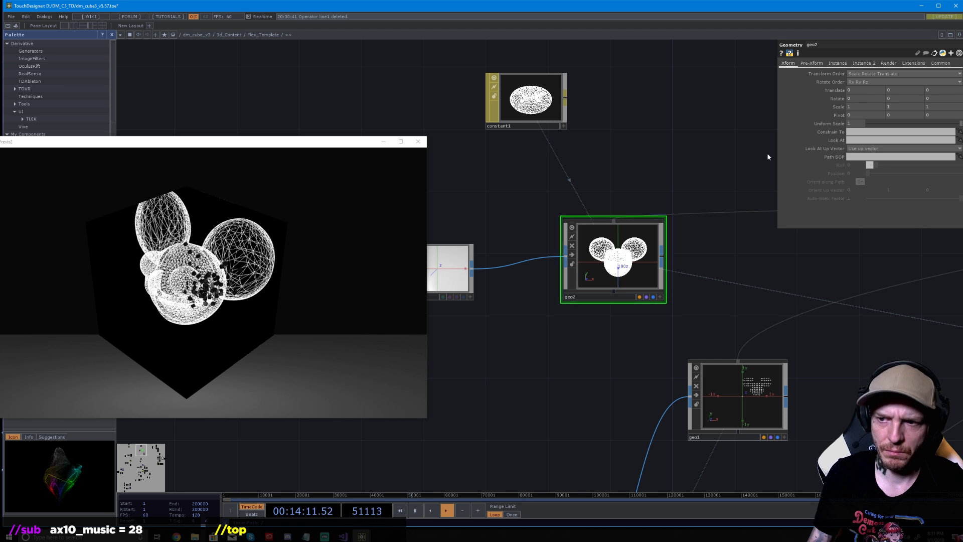
left_click_drag(960, 123, 913, 130)
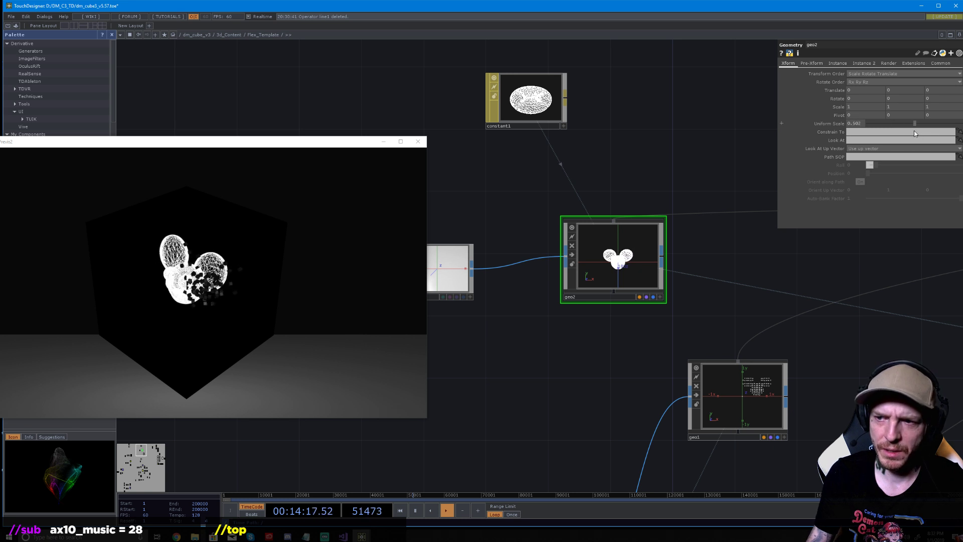
Review FlexCHOP's Shape, Solver and Force parameters
scroll(636, 314, "down", 10)
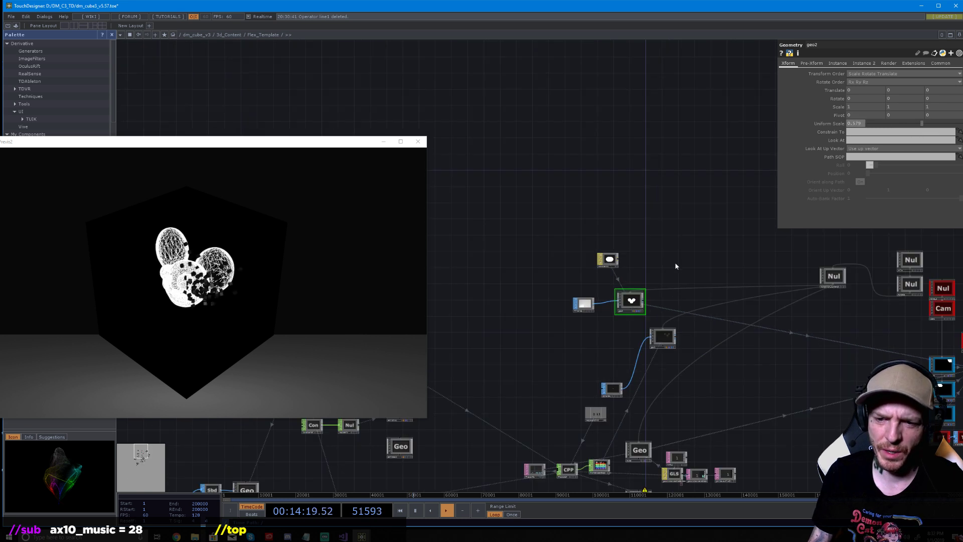
left_click(535, 277)
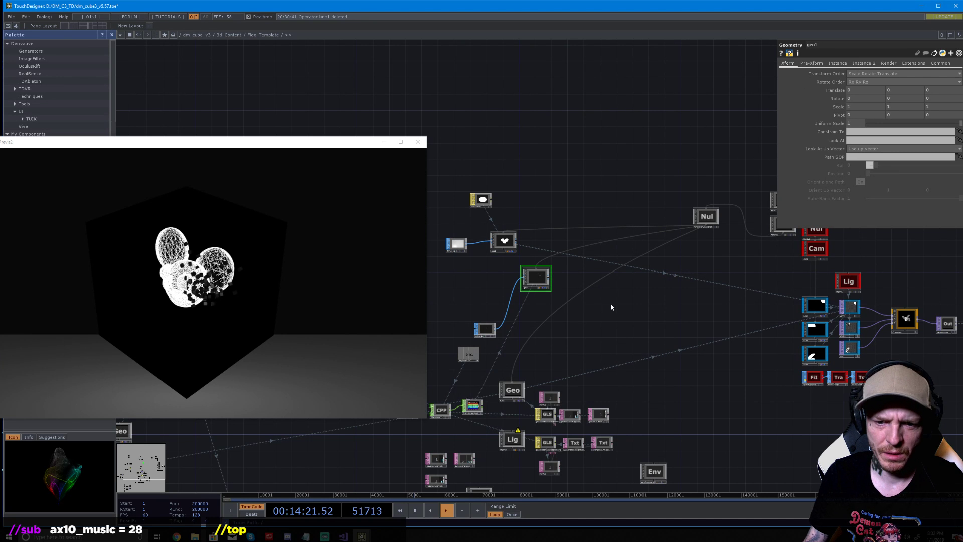
left_click_drag(687, 288, 705, 259)
left_click(458, 380)
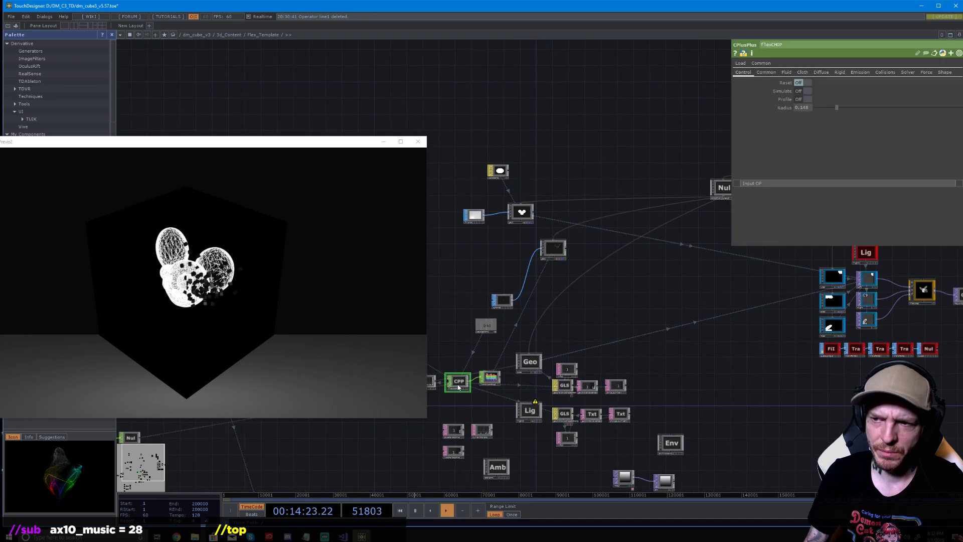
left_click(945, 72)
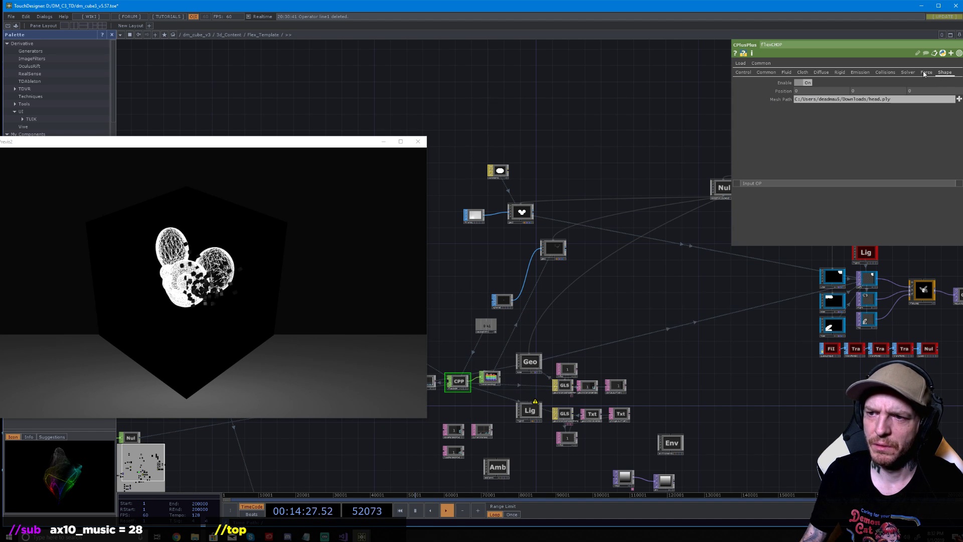
left_click(907, 73)
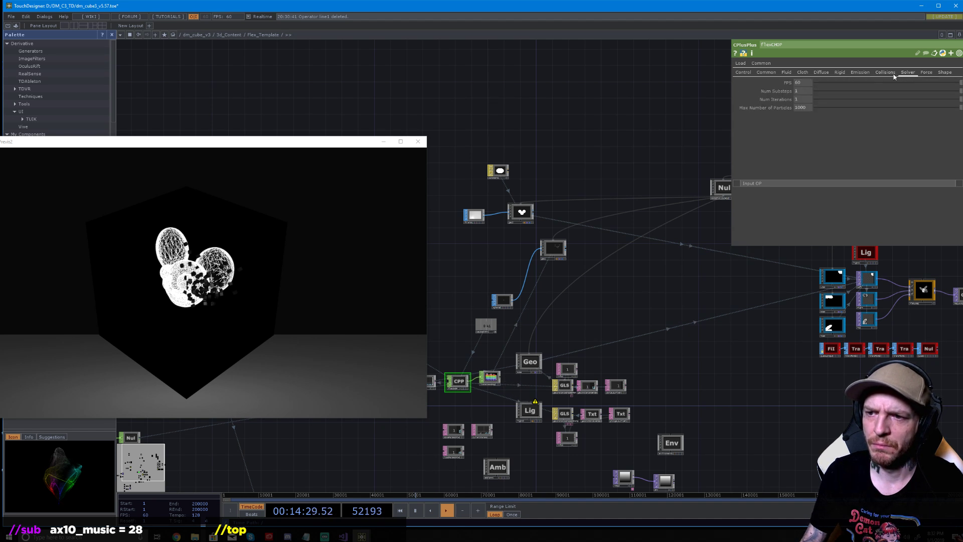
left_click(926, 73)
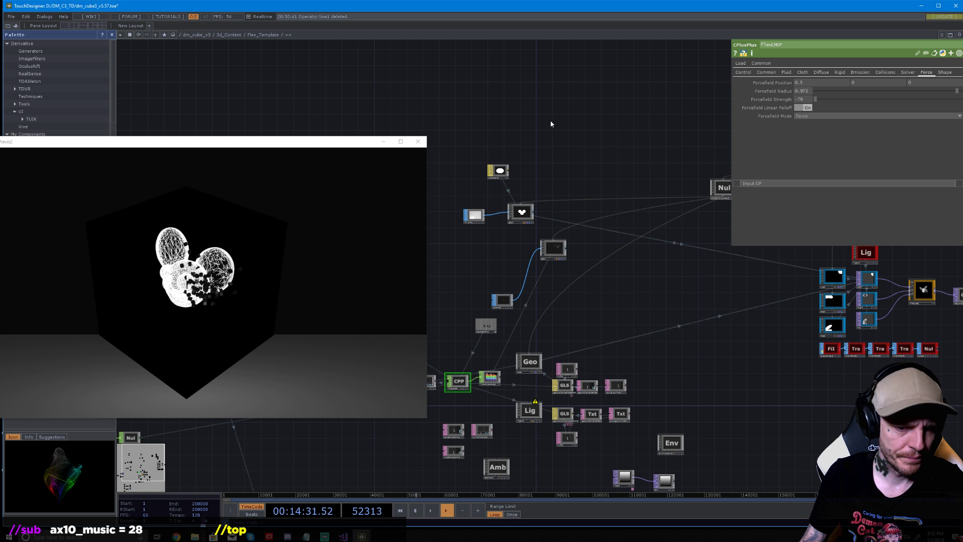
Check the geometry file and normals settings of filein1, the source feeding geo2
scroll(570, 204, "up", 5)
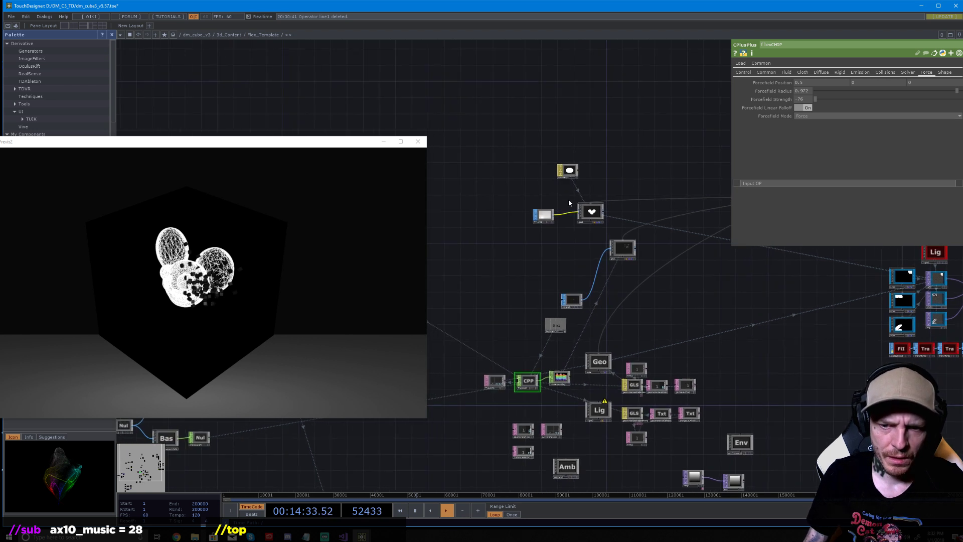
left_click(654, 326)
middle_click_drag(483, 348, 540, 342)
left_click(541, 342)
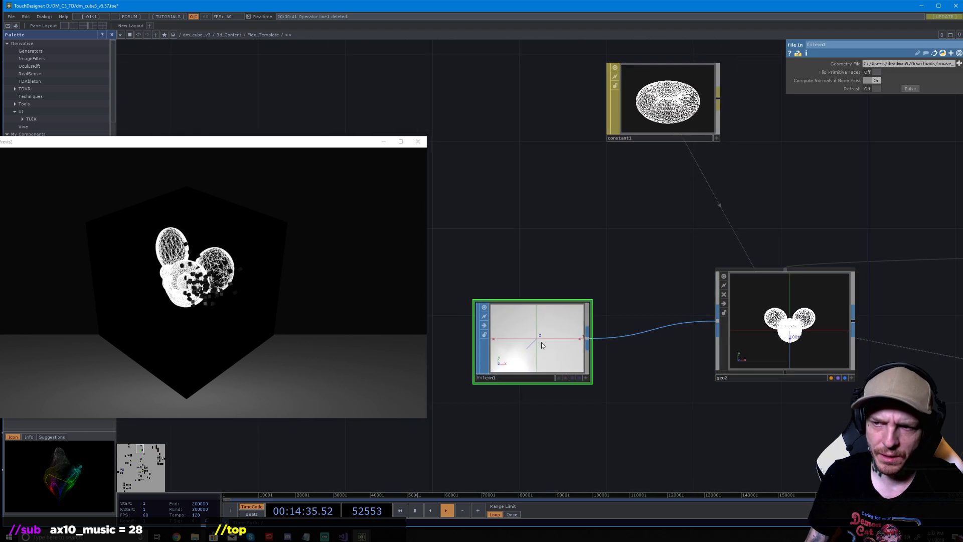
left_click(875, 81)
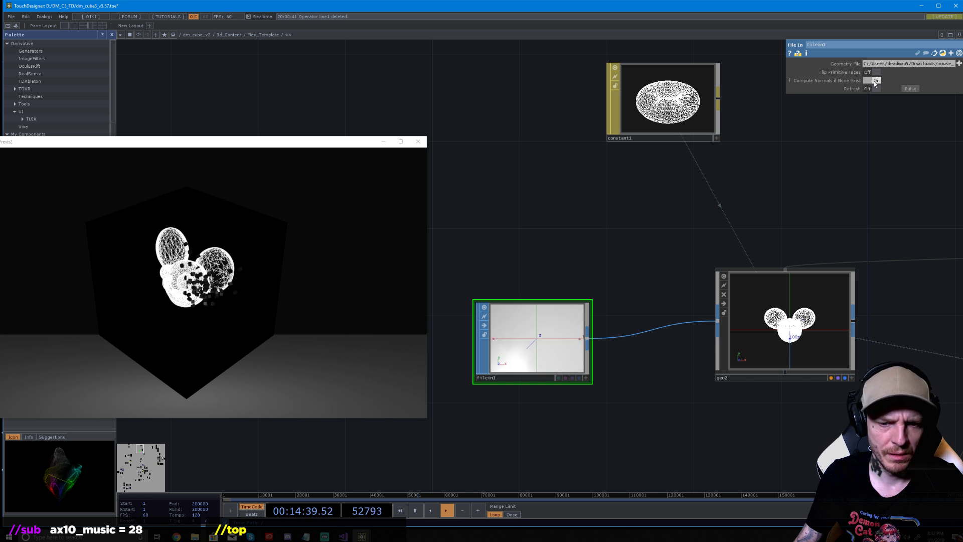
Set geo2's Uniform Scale to 0.5
left_click(792, 307)
left_click_drag(921, 125, 955, 141)
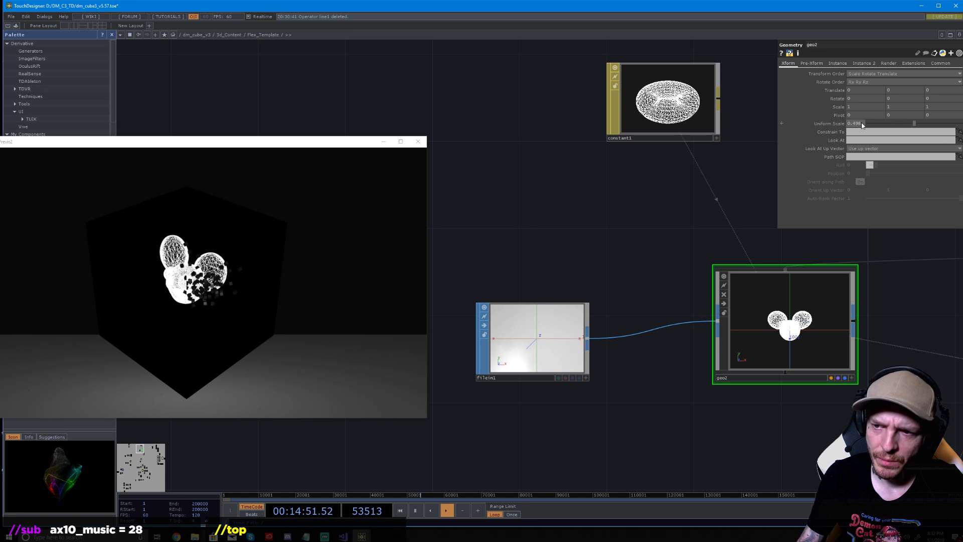
key("BackSpace")
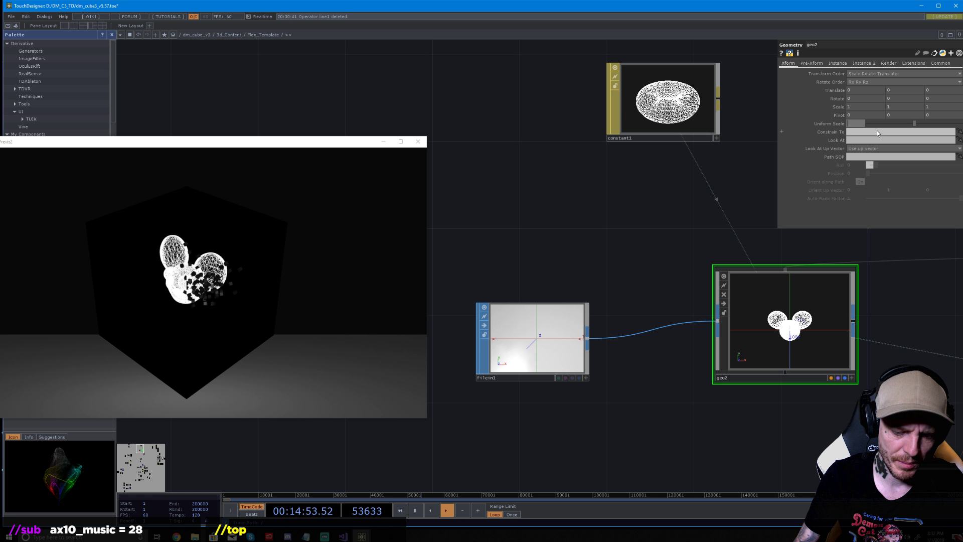
type("0.5")
key("Return")
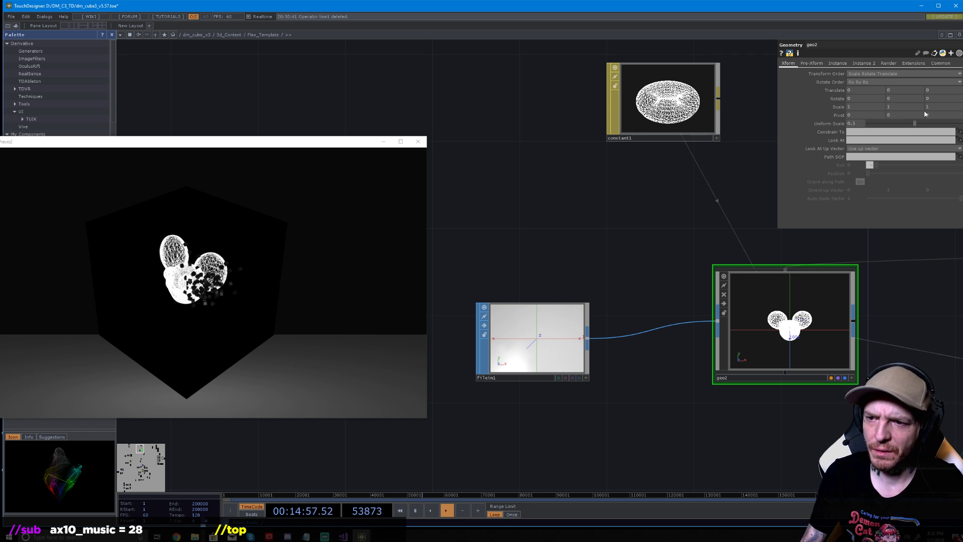
Try to align the wireframe head with the particles by translating geo2 to 20.5, 4.7, 0.5
middle_click_drag(932, 91, 952, 80)
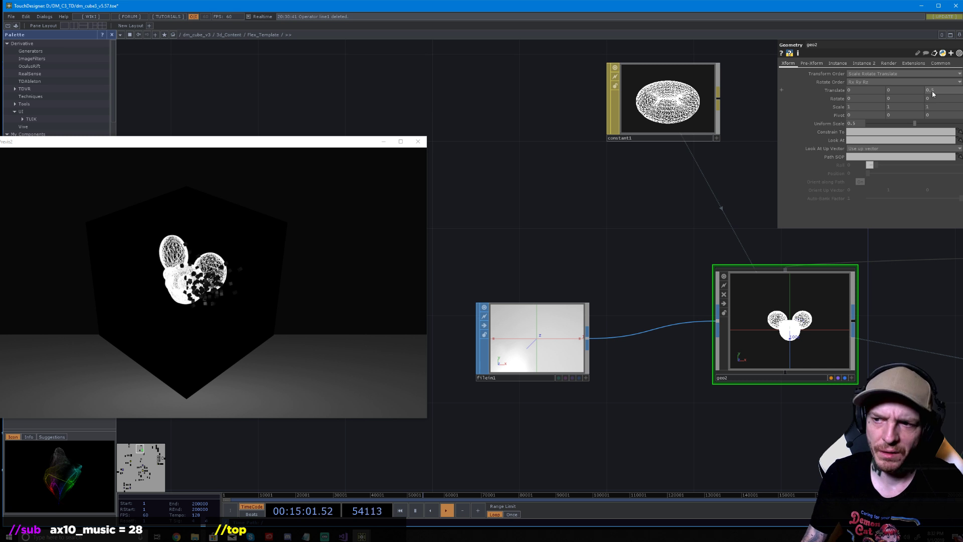
middle_click_drag(856, 91, 900, 91)
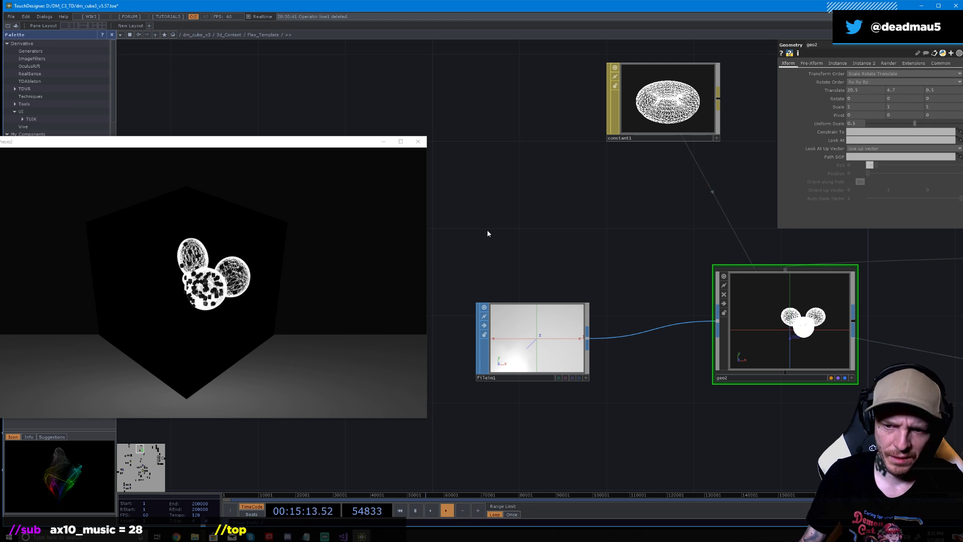
Inspect geo1's particle layout in a separate viewer and close that viewer
scroll(581, 298, "down", 5)
left_click_drag(671, 387, 581, 362)
left_click(601, 355)
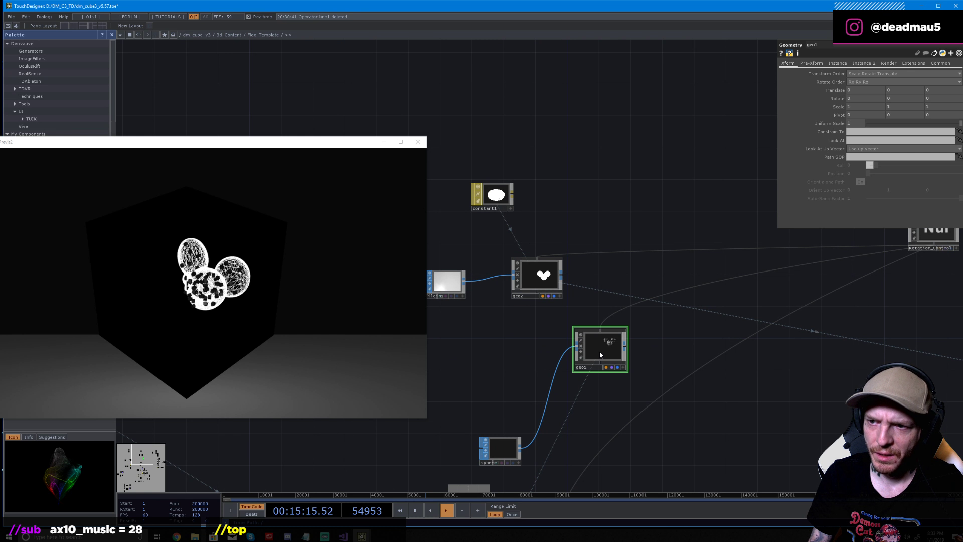
left_click_drag(510, 307, 520, 171)
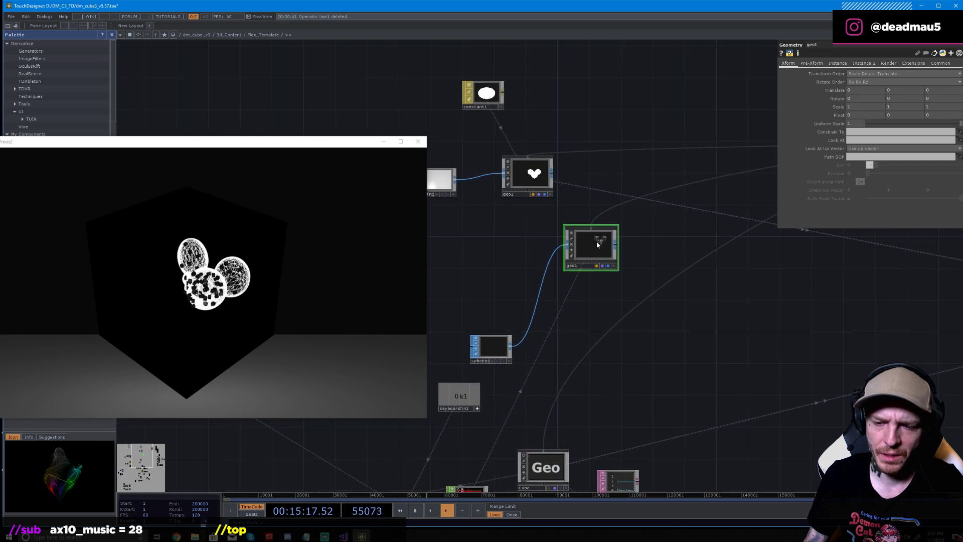
scroll(597, 241, "up", 5)
scroll(595, 265, "down", 3)
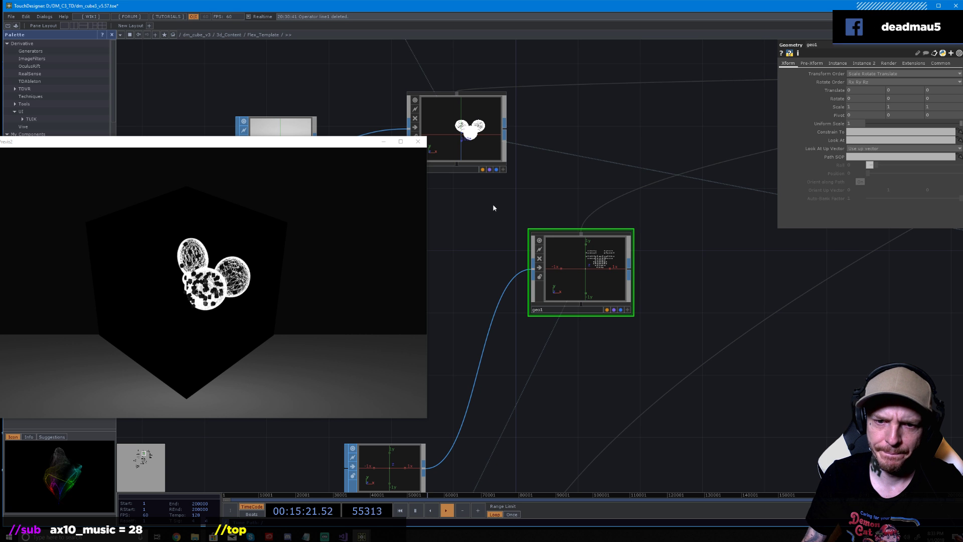
right_click(570, 271)
left_click(592, 255)
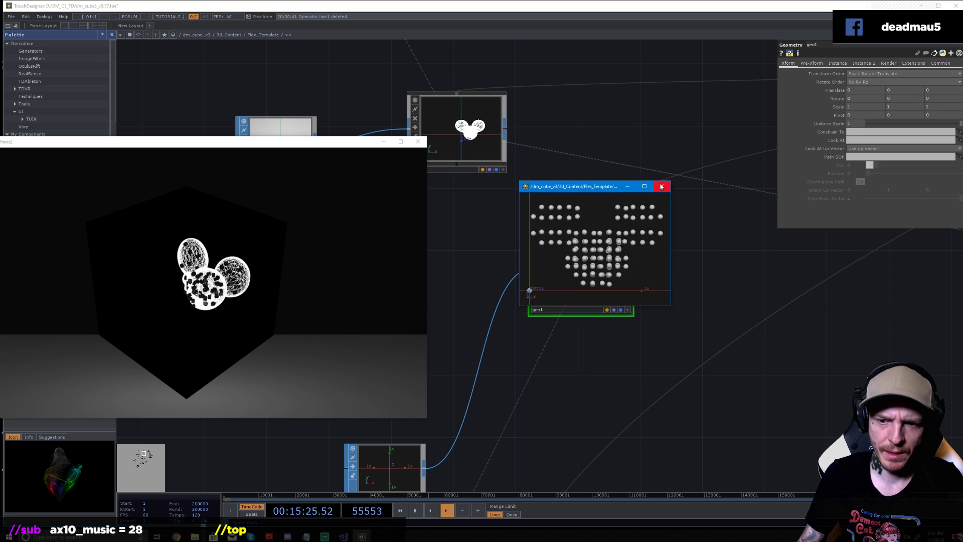
left_click(661, 186)
Inspect geo2's wireframe head in a separate viewer, homing the view, and close that viewer
right_click(466, 91)
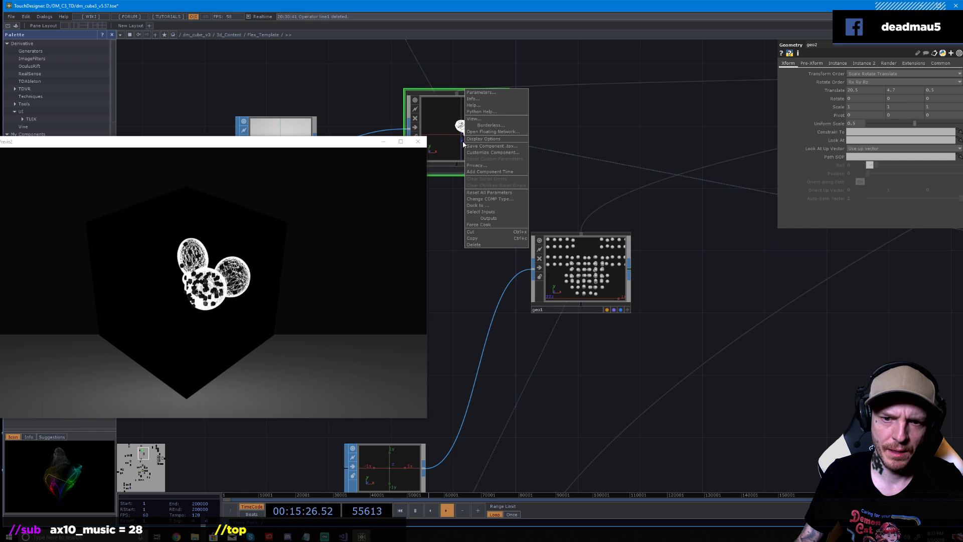
left_click(494, 120)
key("h")
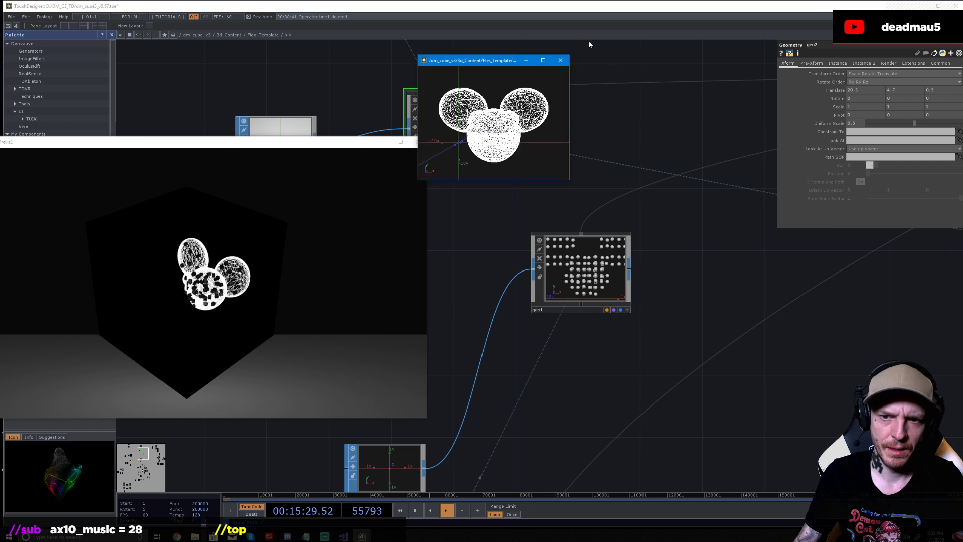
left_click(561, 61)
Reset geo2's Translate to 0 on all three axes
left_click_drag(380, 196, 621, 246)
left_click(521, 192)
left_click(697, 183)
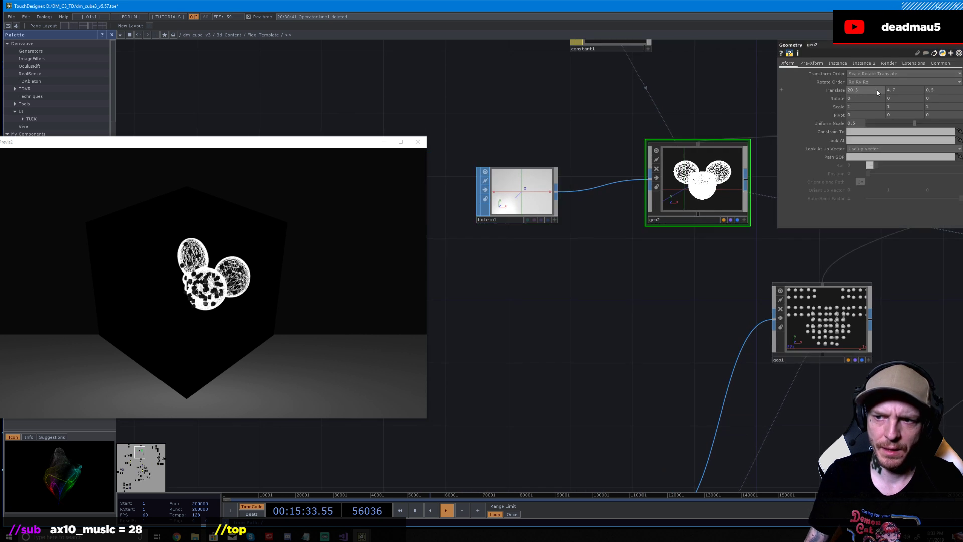
left_click_drag(877, 93, 726, 93)
type("0")
key("Tab")
type("0")
key("Tab")
type("0")
left_click_drag(634, 280, 633, 281)
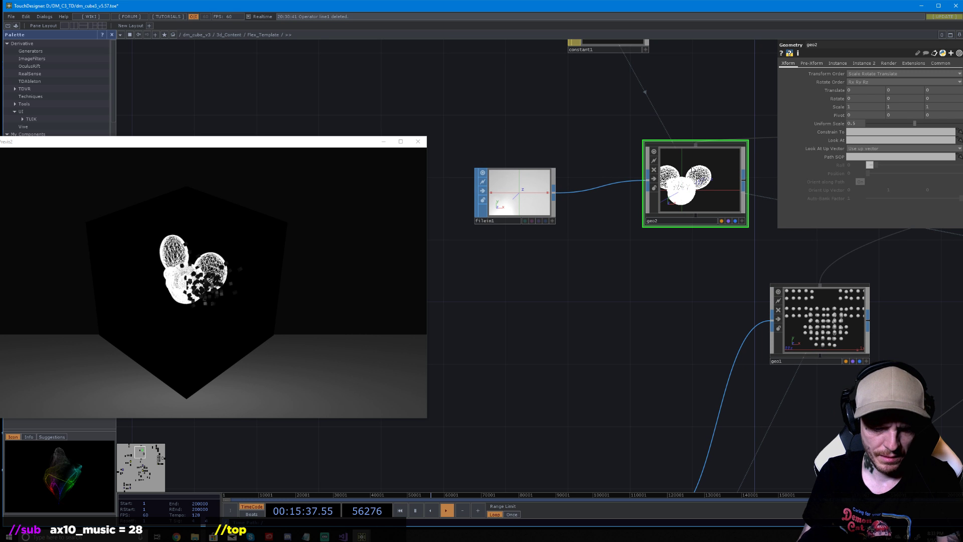
Open geo2's wireframe head in a floating viewer and keep it open for reference
right_click(693, 170)
left_click(723, 143)
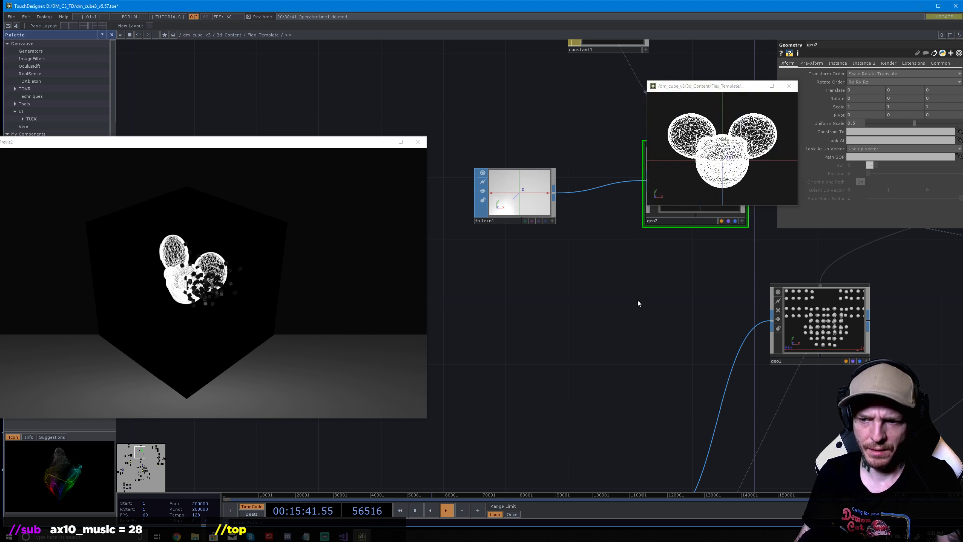
scroll(822, 319, "down", 2)
scroll(825, 320, "up", 5)
scroll(826, 319, "down", 4)
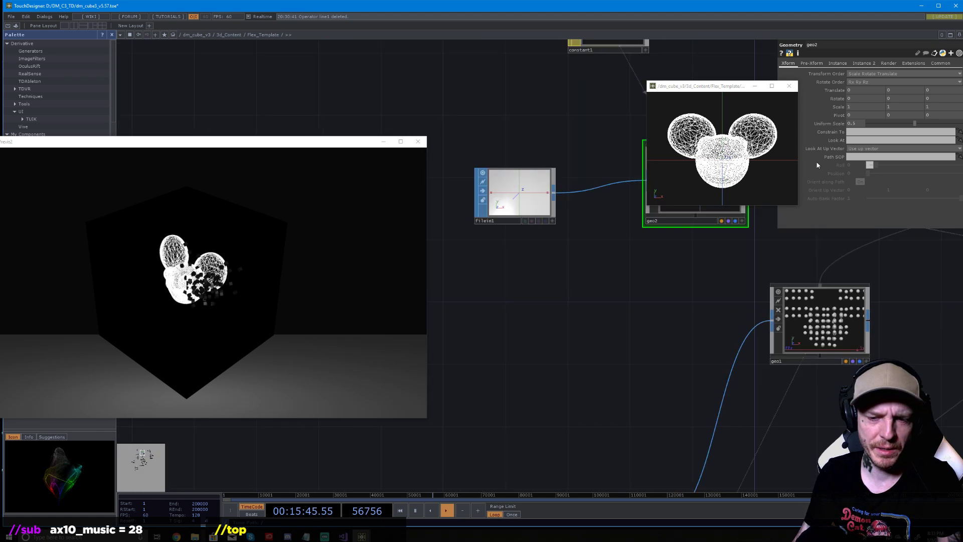
Make the geo1 node taller and open its particles in a floating viewer set to a top view
left_click_drag(719, 315, 554, 339)
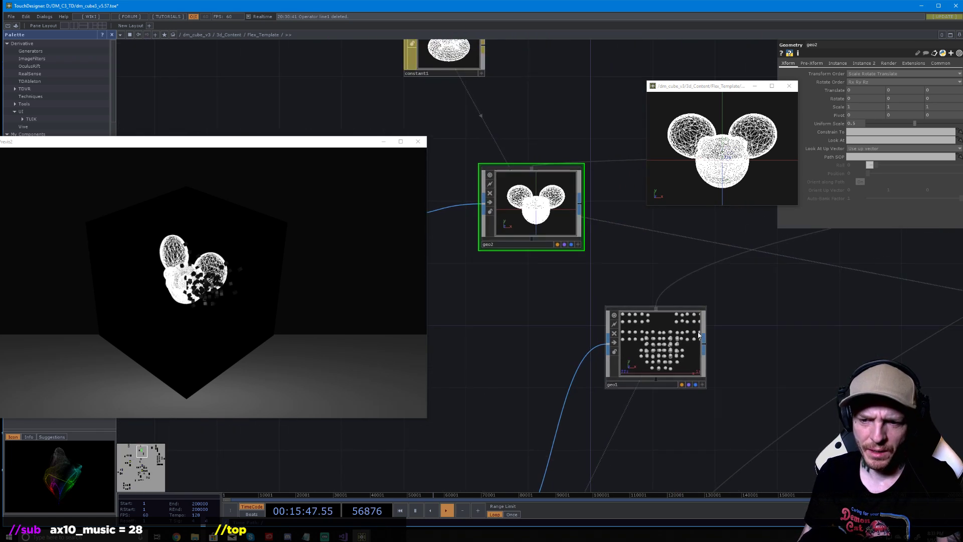
left_click_drag(605, 390, 622, 412)
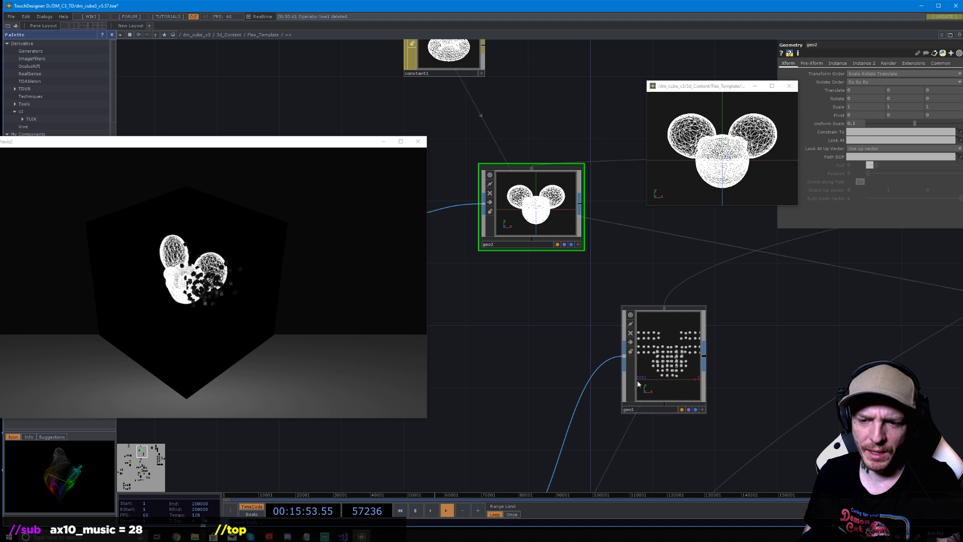
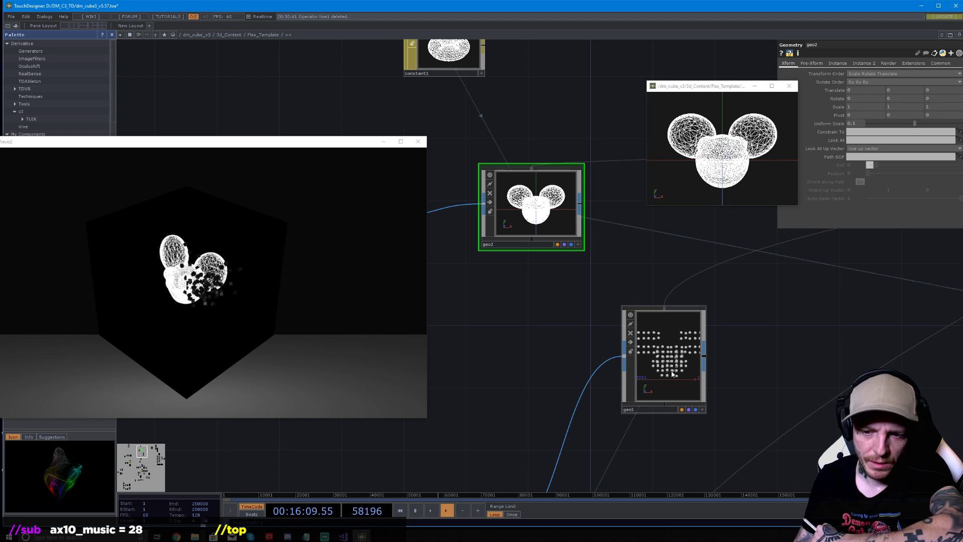
right_click(675, 345)
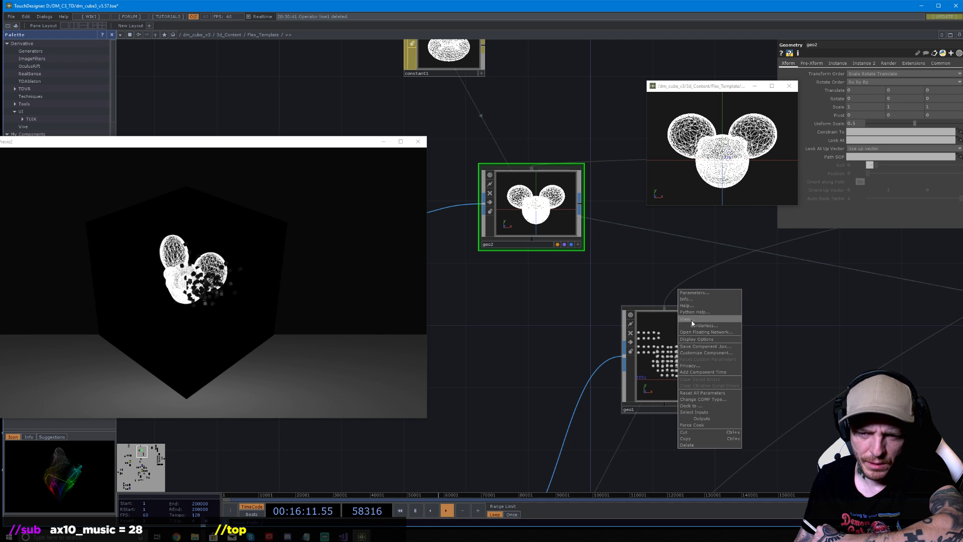
left_click(691, 320)
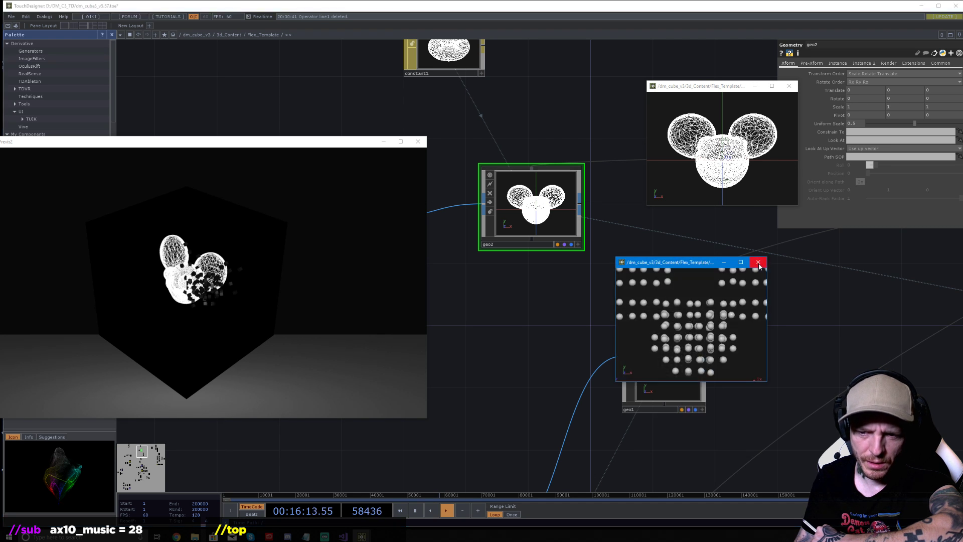
right_click(702, 310)
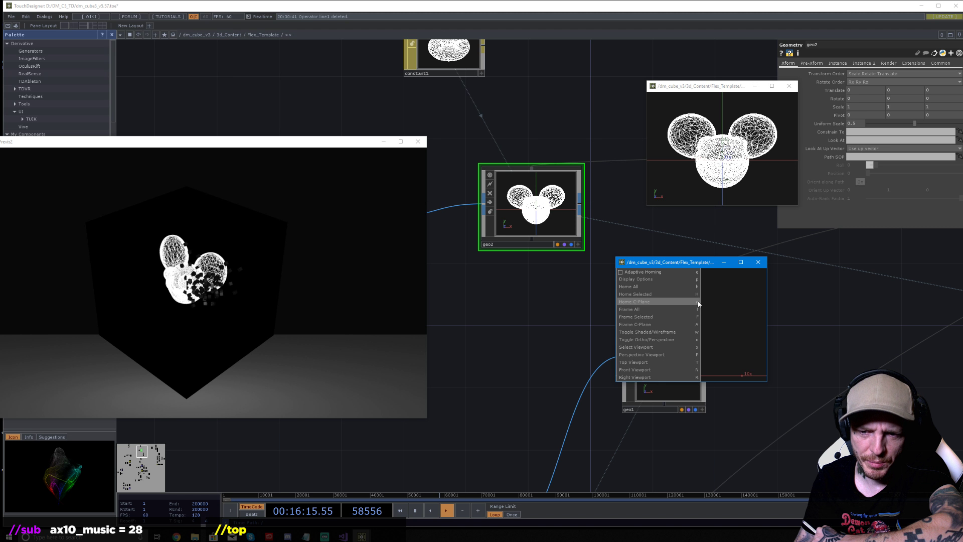
left_click(651, 368)
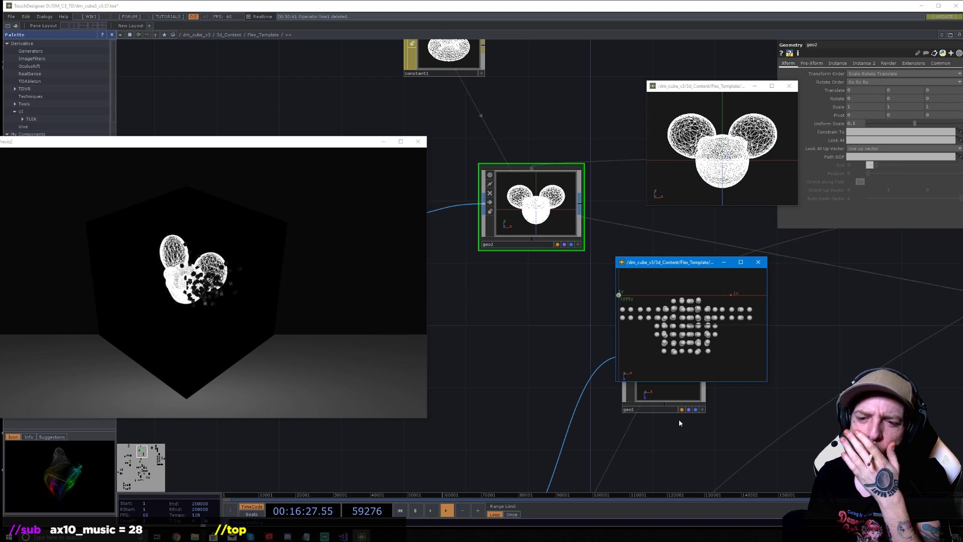
left_click(495, 381)
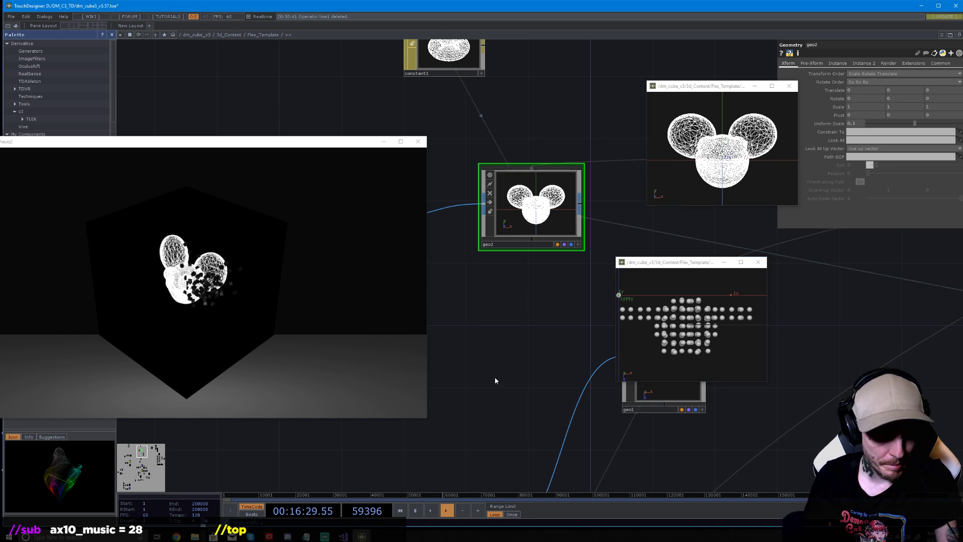
Select the FlexCHOP node and move the floating mouse head viewer clear of its parameters
scroll(557, 329, "down", 5)
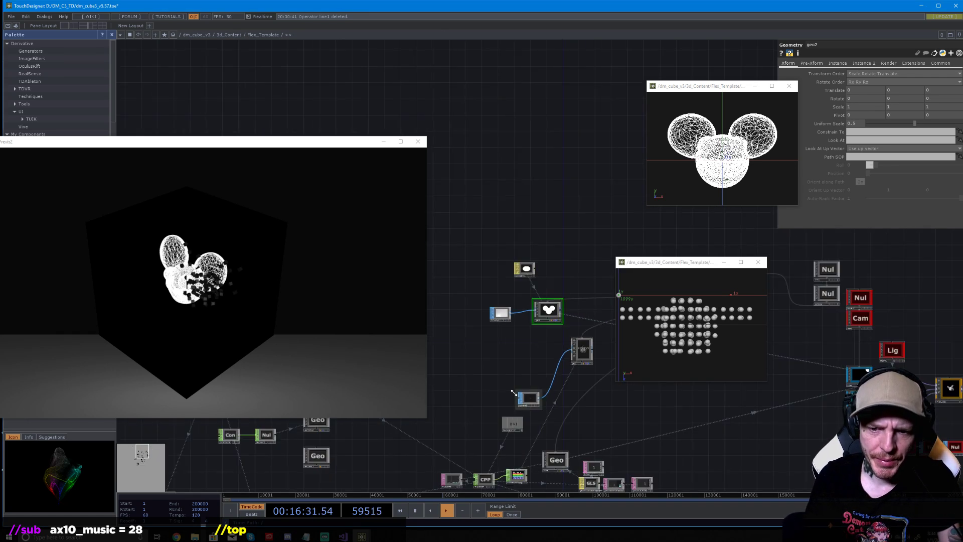
left_click_drag(532, 325, 543, 311)
scroll(536, 368, "up", 5)
left_click_drag(501, 288, 552, 106)
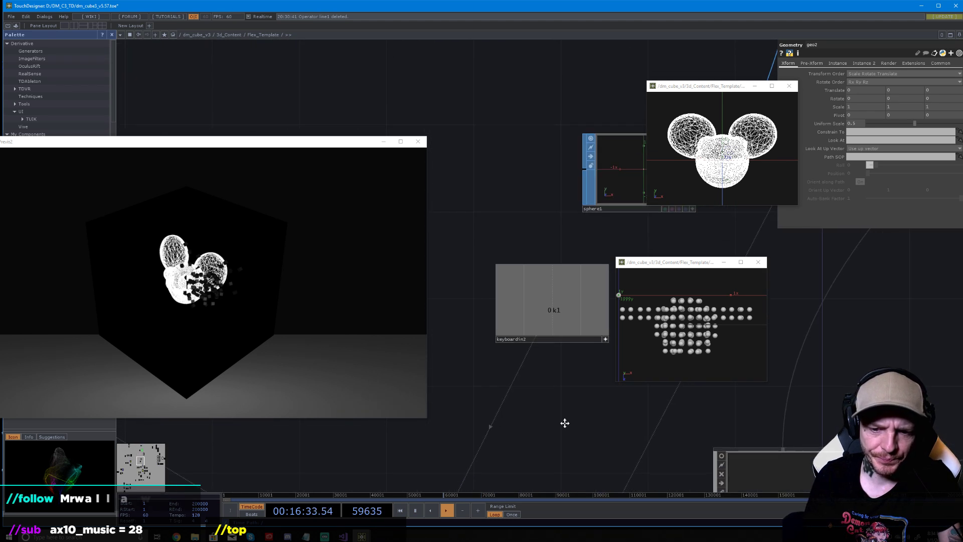
left_click_drag(567, 434, 656, 191)
left_click(521, 341)
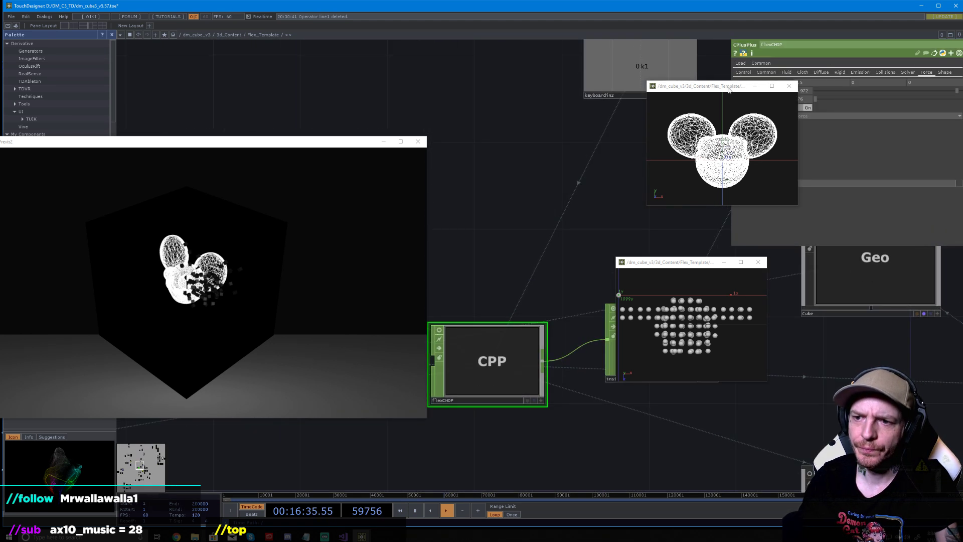
left_click_drag(728, 89, 595, 129)
Turn on Simulate for FlexCHOP
left_click(821, 72)
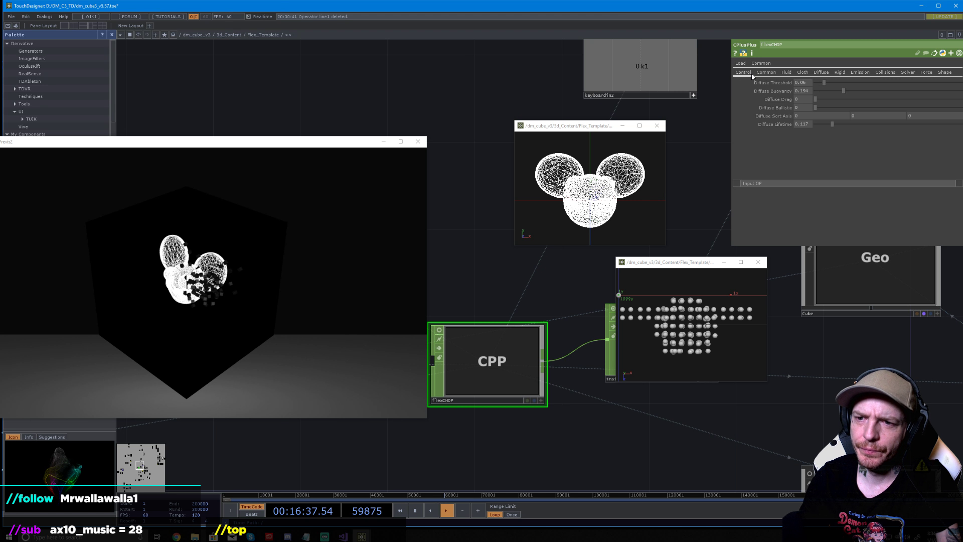
left_click(747, 73)
left_click(805, 90)
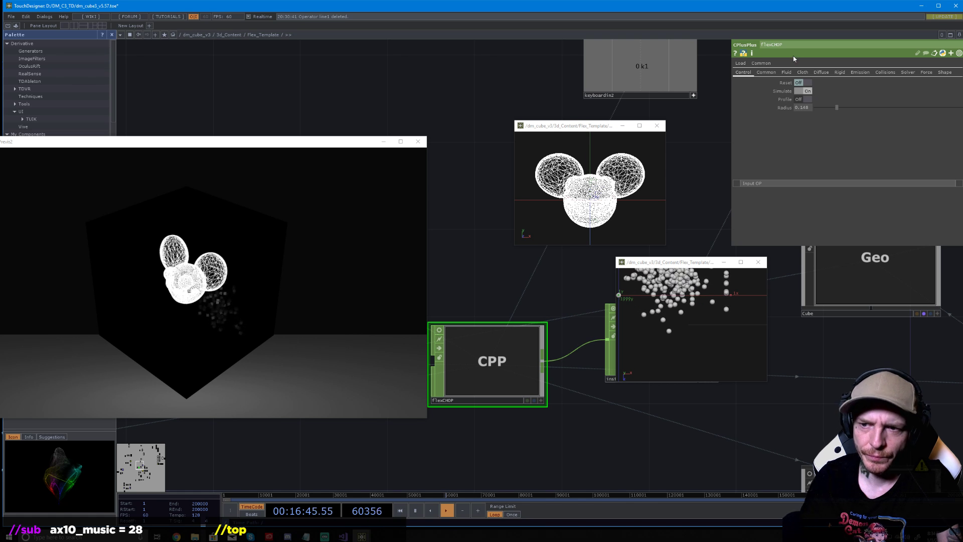
Set FlexCHOP's fluid Cohesion to 0.415 with Fluid on, and reframe the floating particle viewer around the origin
left_click(785, 72)
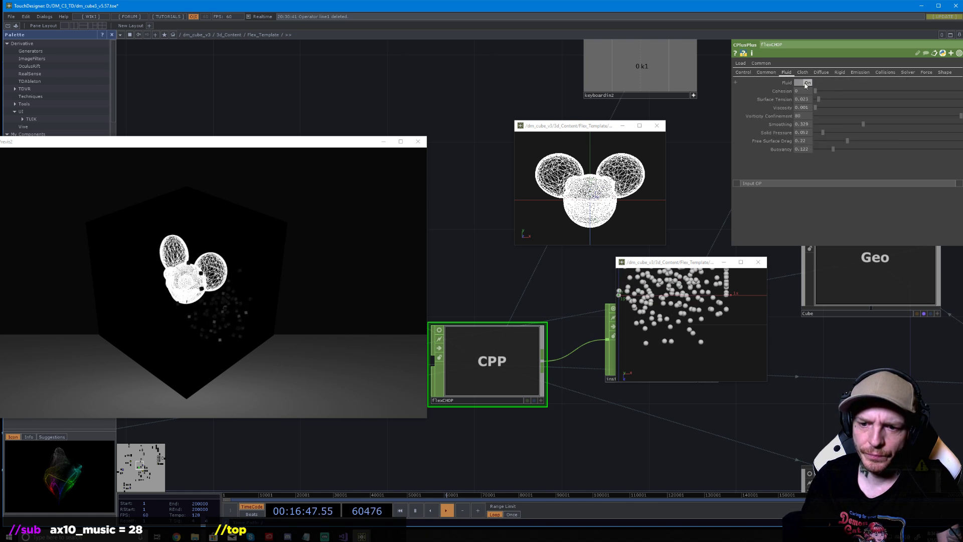
left_click(805, 84)
left_click(805, 83)
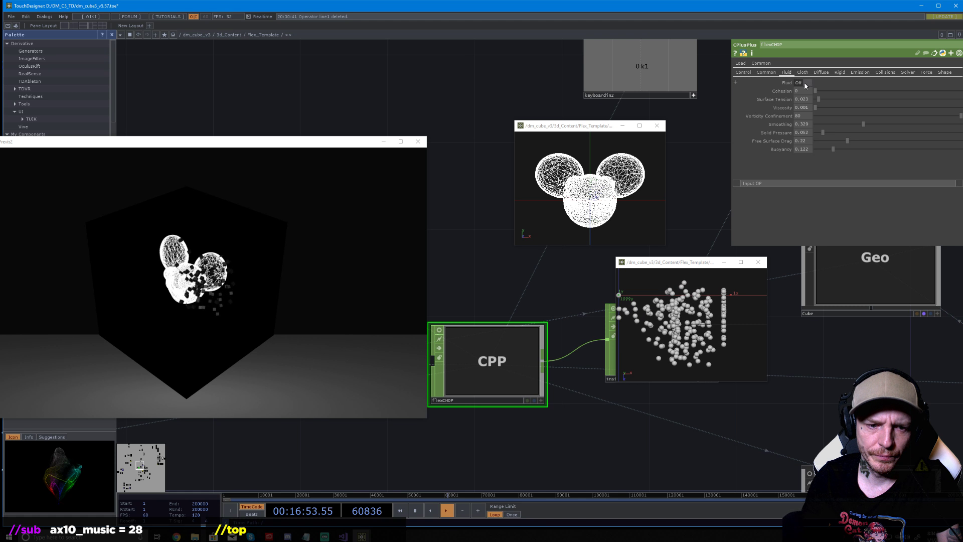
left_click_drag(815, 91, 864, 99)
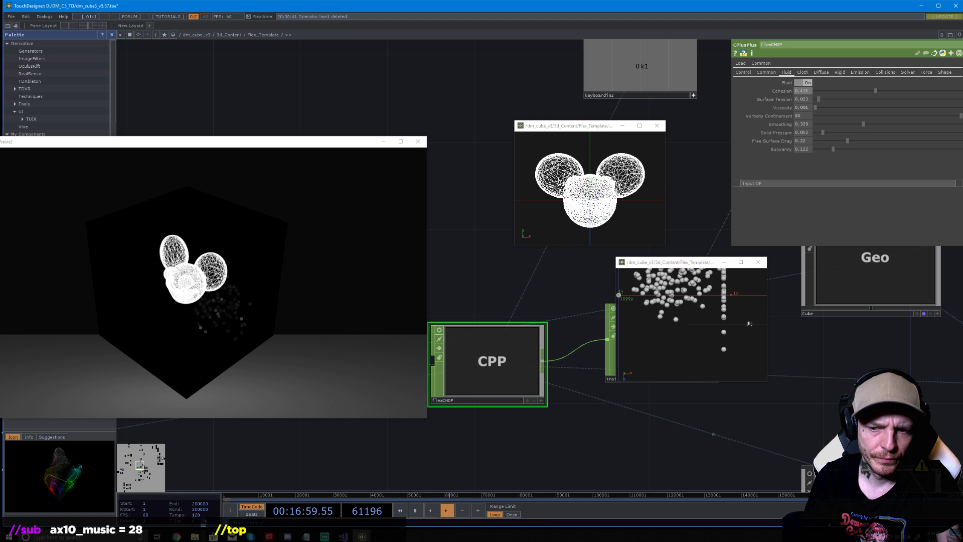
left_click_drag(667, 321, 676, 328)
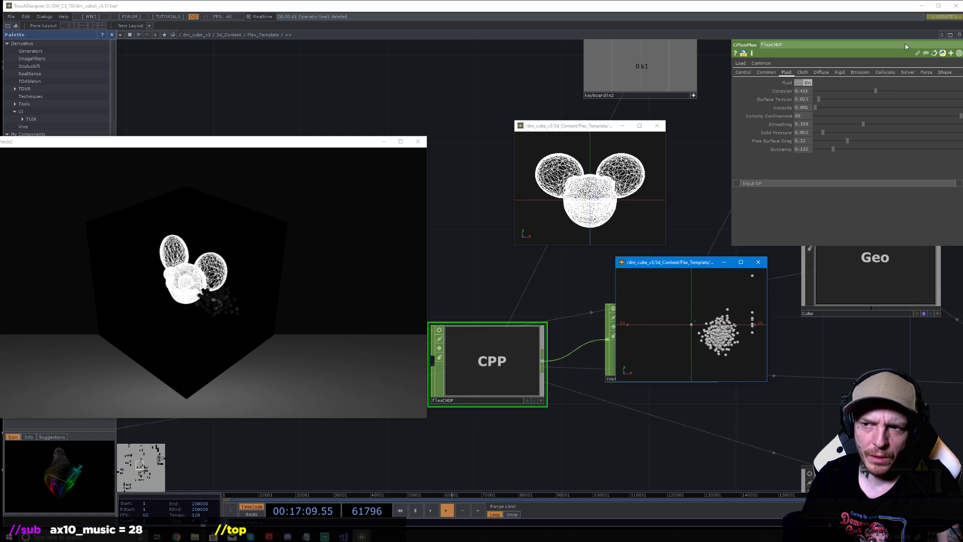
Set FlexCHOP's Forcefield Strength to 0 and both solver values, Num Substeps and Num Iterations, to 4
left_click(926, 71)
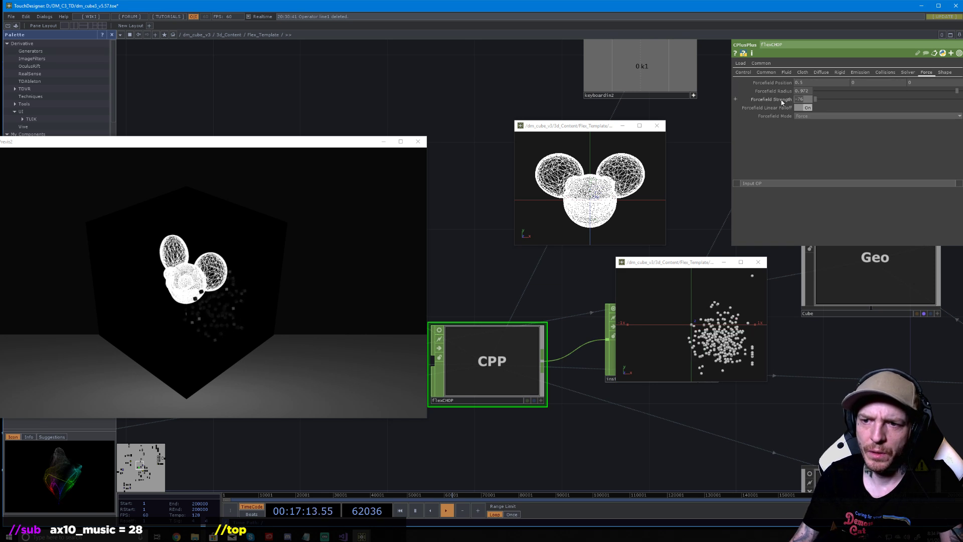
type("0")
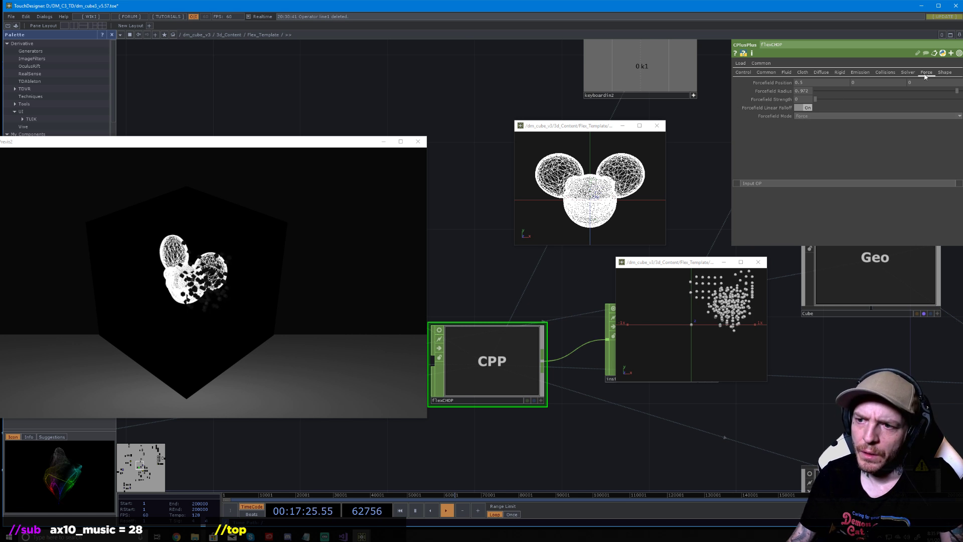
left_click(908, 73)
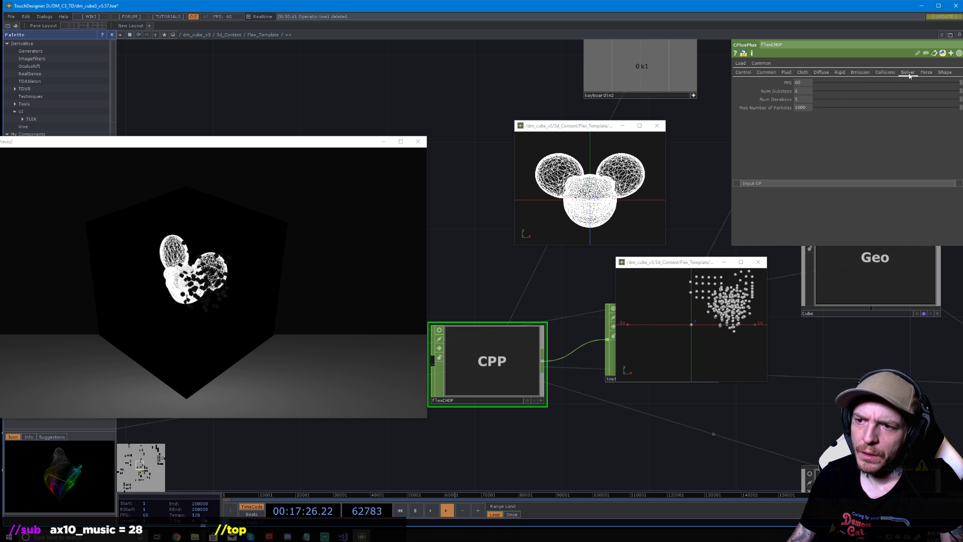
left_click(802, 99)
type("4")
left_click(801, 93)
type("4")
key("Return")
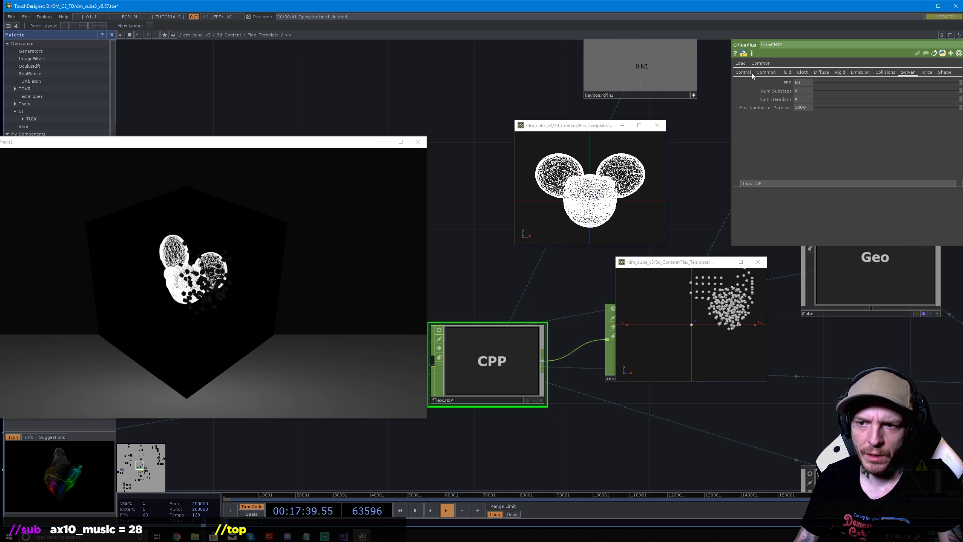
Set FlexCHOP's Dynamic Friction to 0.324 and Static Friction to 0.225
left_click(766, 73)
left_click_drag(829, 92, 928, 102)
With Fluid off, set Vorticity Confinement to 0.122, Smoothing to 0.448, Solid Pressure to 0.342, Free Surface Drag to about 0.55 and Buoyancy to 0.148
left_click(786, 72)
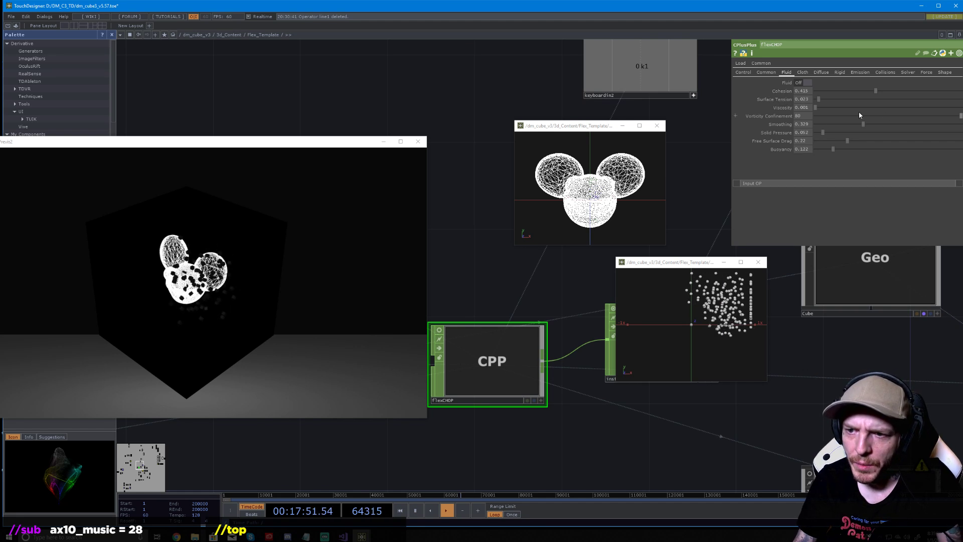
left_click_drag(778, 115, 931, 131)
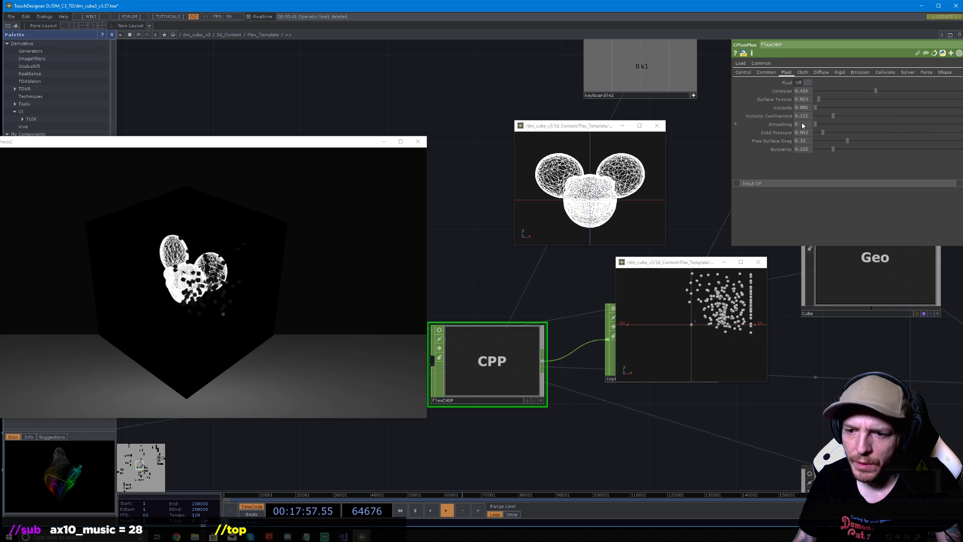
left_click_drag(802, 125, 836, 150)
left_click(807, 83)
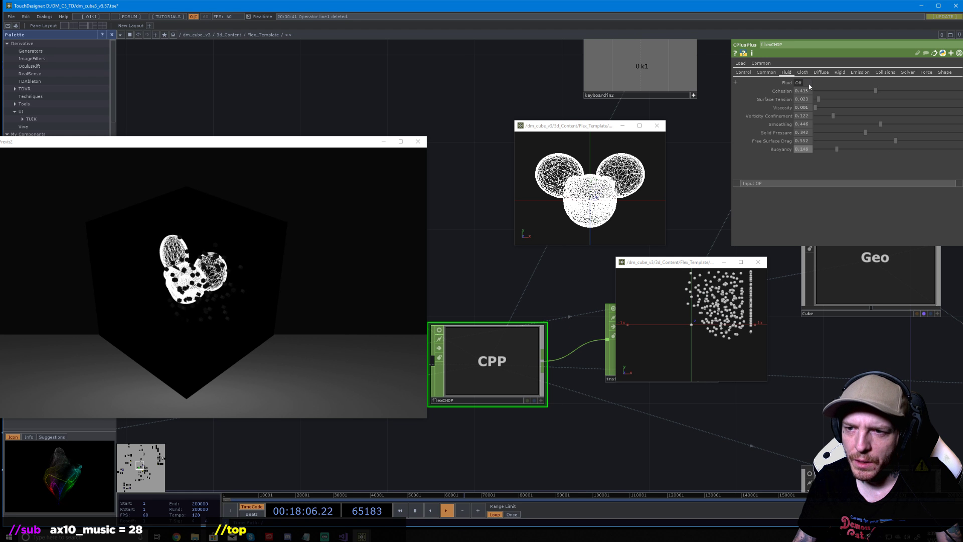
Set FlexCHOP's Particle Friction to 0.378, Adhesion to 0 and Sleep Threshold to 0.212
left_click(766, 72)
left_click_drag(815, 109, 843, 110)
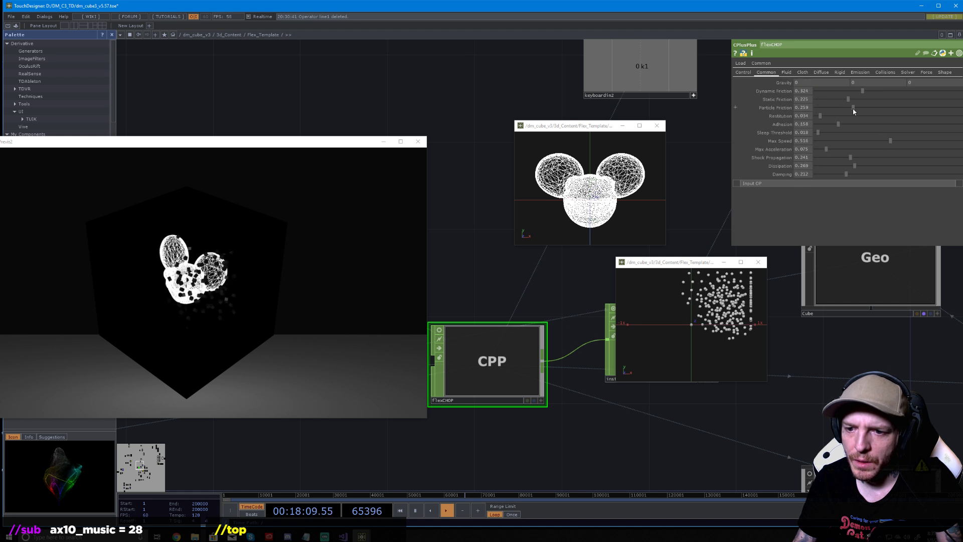
left_click_drag(908, 115, 825, 129)
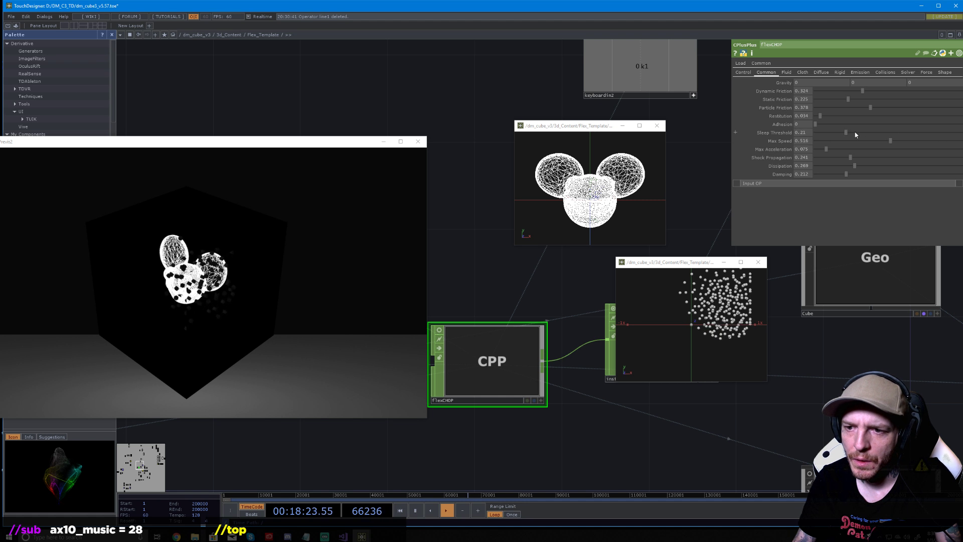
Raise FlexCHOP's Max Speed to 100 and Max Acceleration to 10
left_click_drag(890, 141, 946, 144)
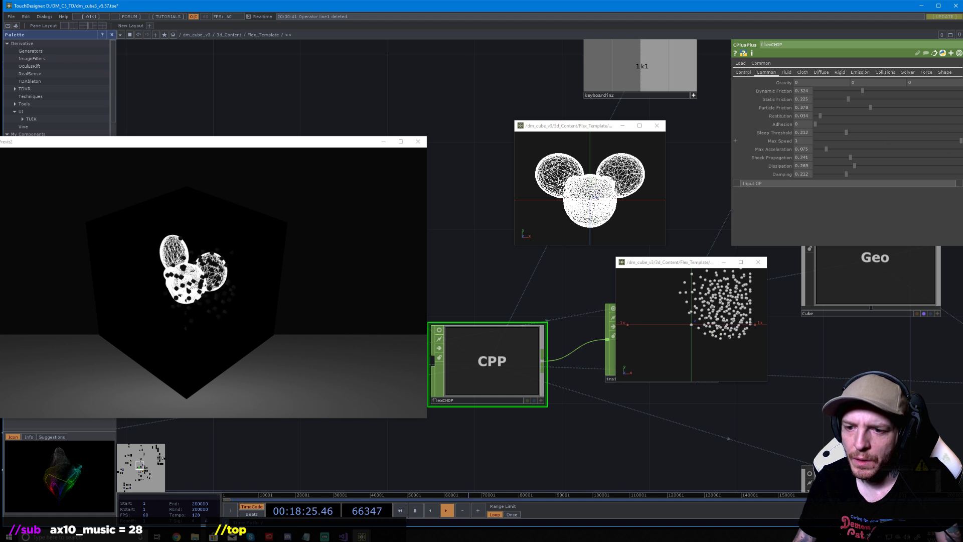
left_click(802, 141)
type("100")
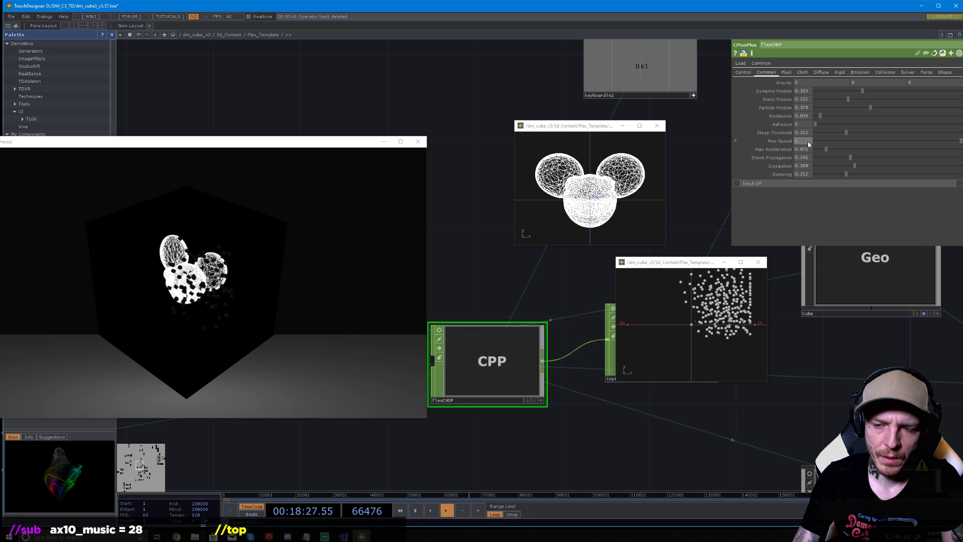
key("Return")
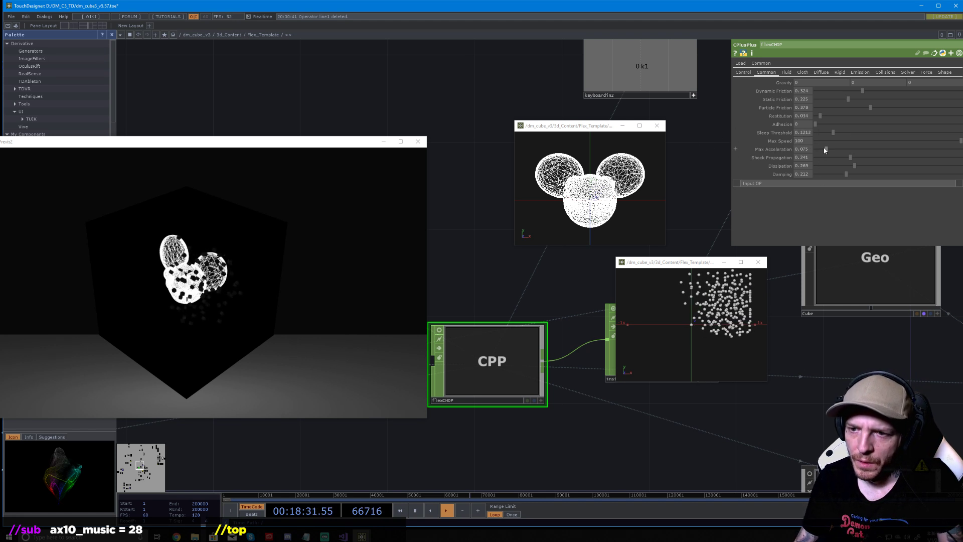
left_click_drag(825, 149, 960, 149)
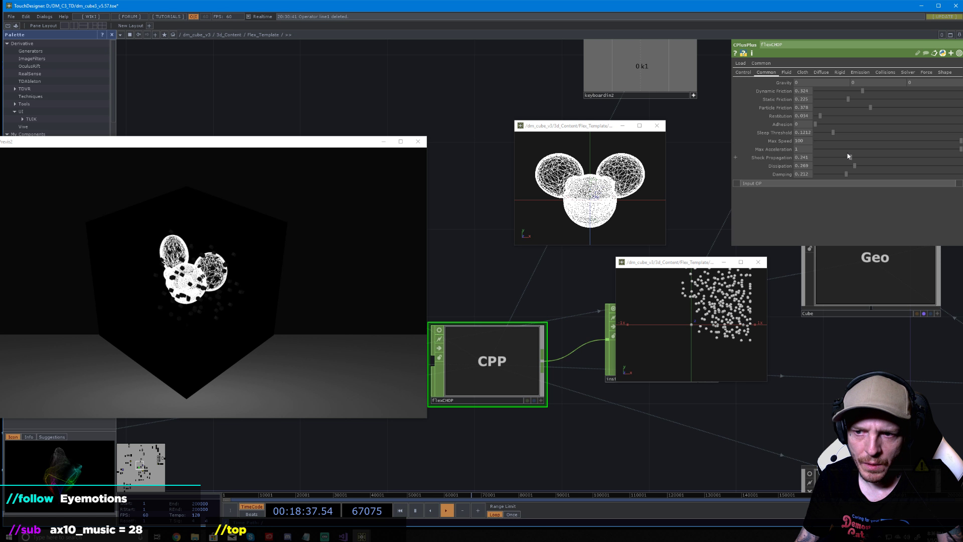
type("10")
key("Return")
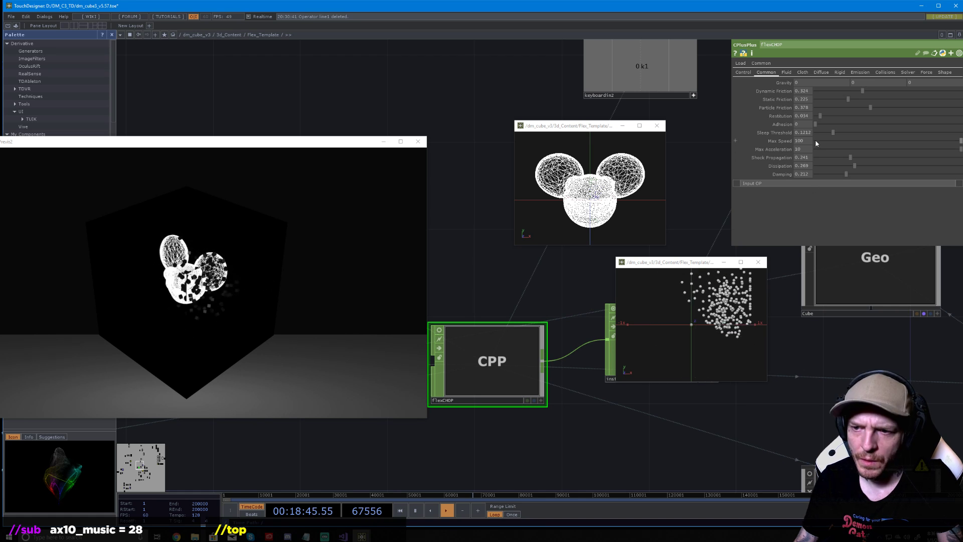
Set FlexCHOP's Shock Propagation to 0.22, Dissipation to 0 and Damping to 21, and check the particles in their floating viewer
left_click(847, 158)
left_click(848, 166)
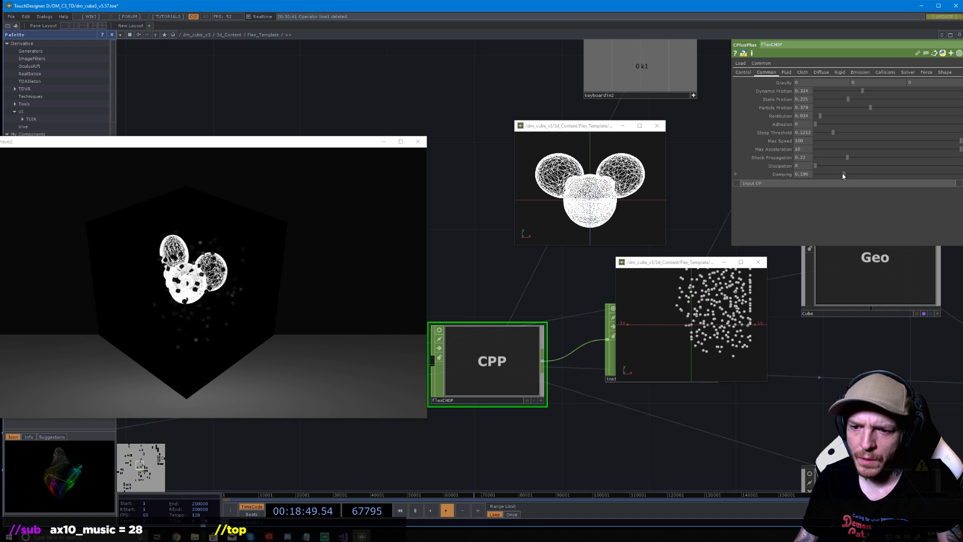
left_click_drag(947, 176, 961, 174)
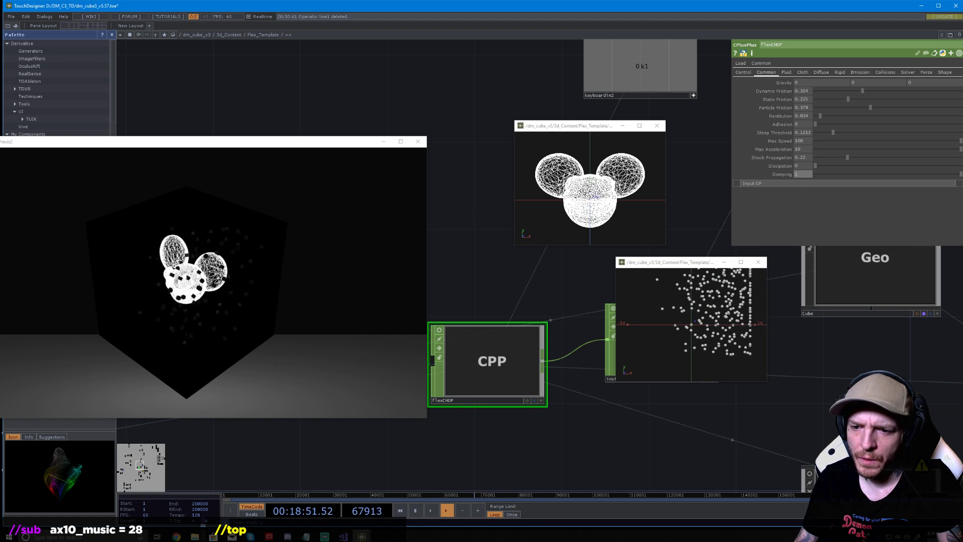
middle_click_drag(798, 177, 802, 160)
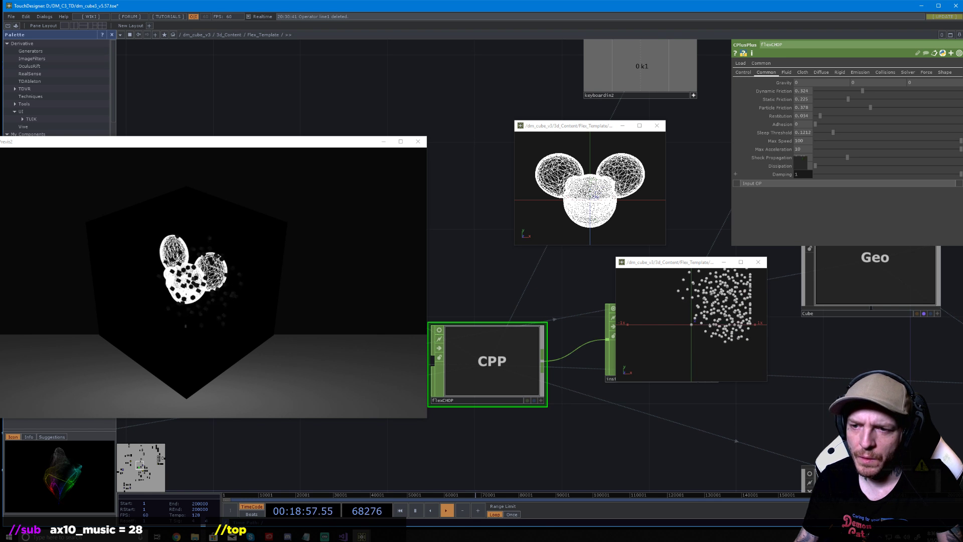
middle_click_drag(801, 160, 797, 175)
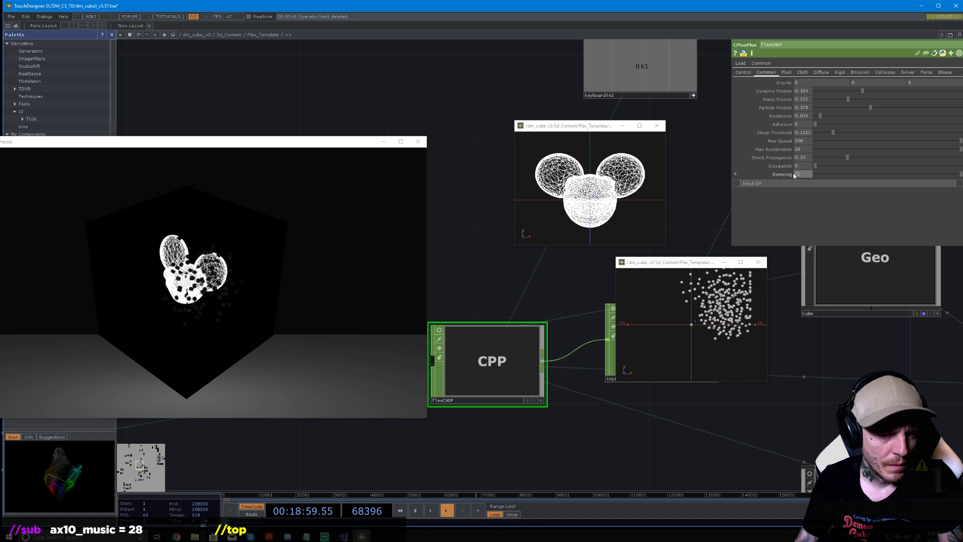
left_click(709, 323)
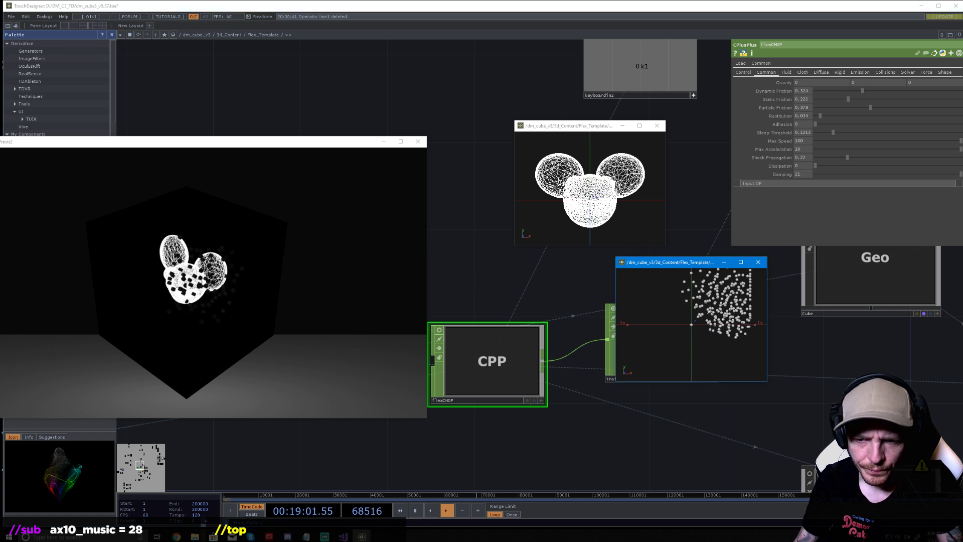
Turn Fluid on, set Cohesion to 0.135, Vorticity Confinement to 0.093 and Buoyancy to 0.674, and retrigger the simulation
left_click(786, 73)
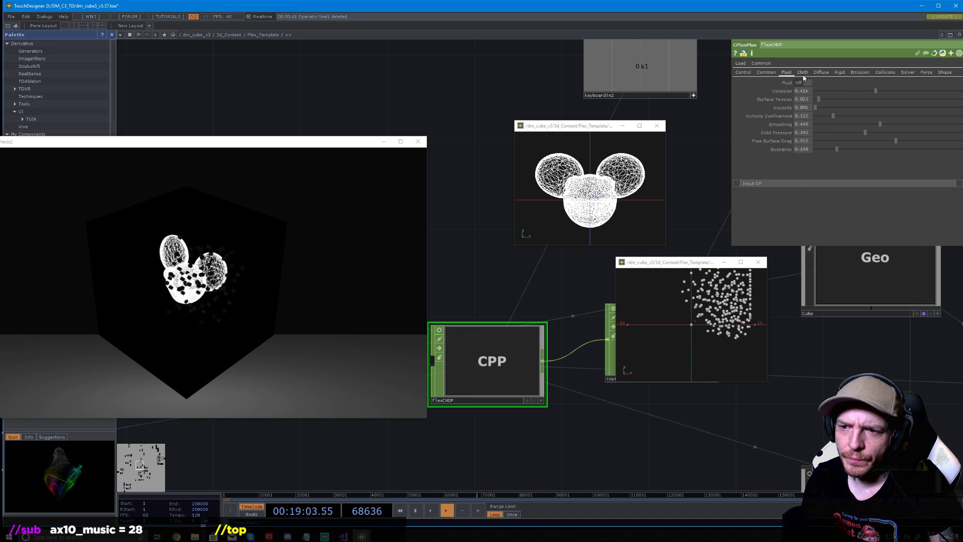
left_click(806, 83)
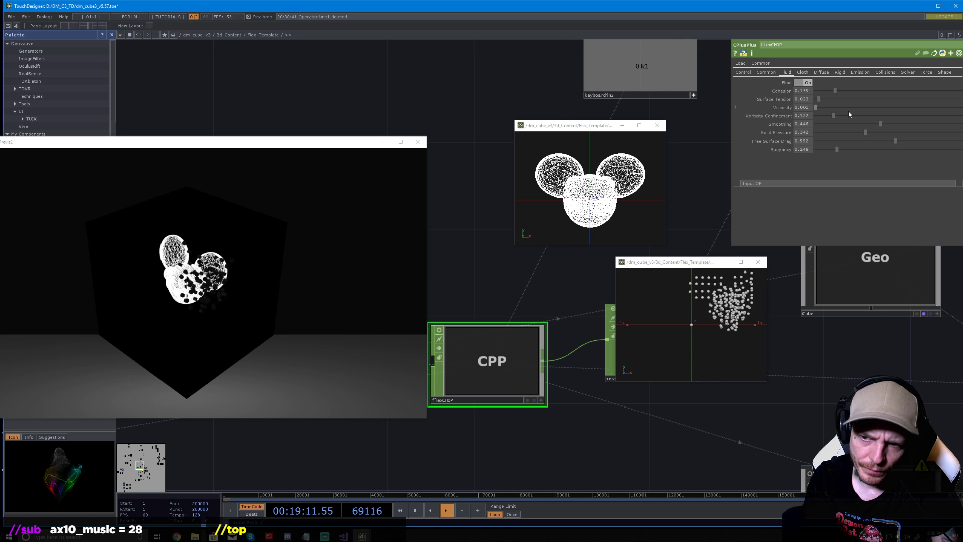
left_click_drag(848, 149, 871, 149)
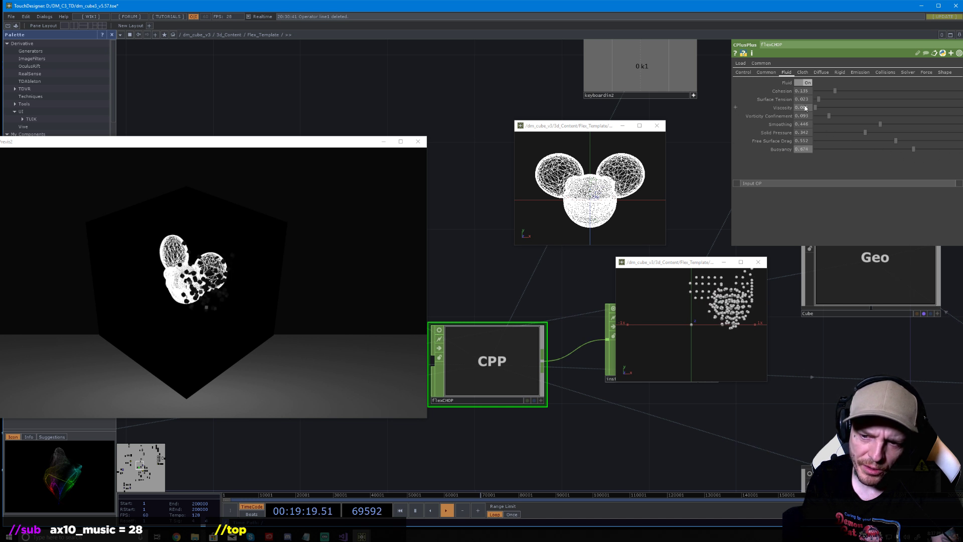
key("1")
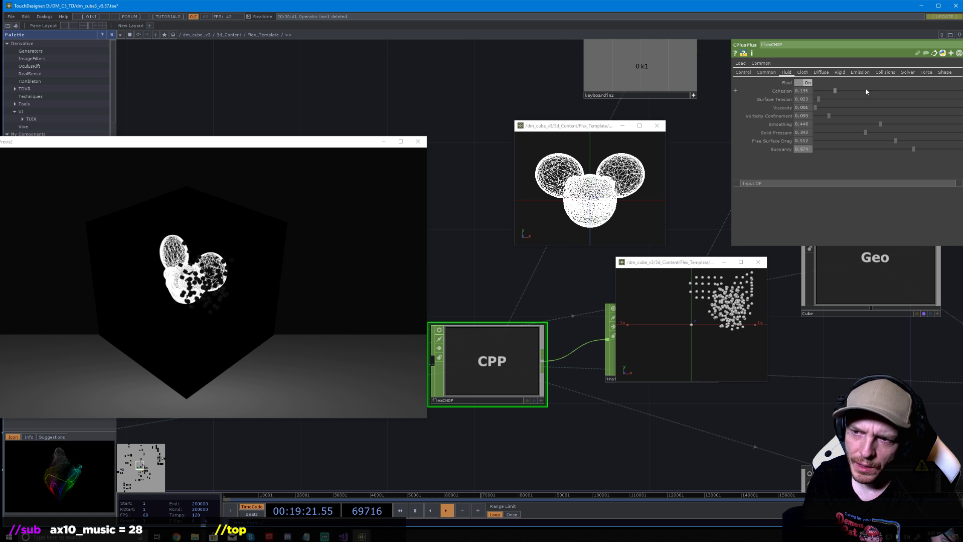
Set FlexCHOP's Diffuse Drag to 0.383
left_click(821, 72)
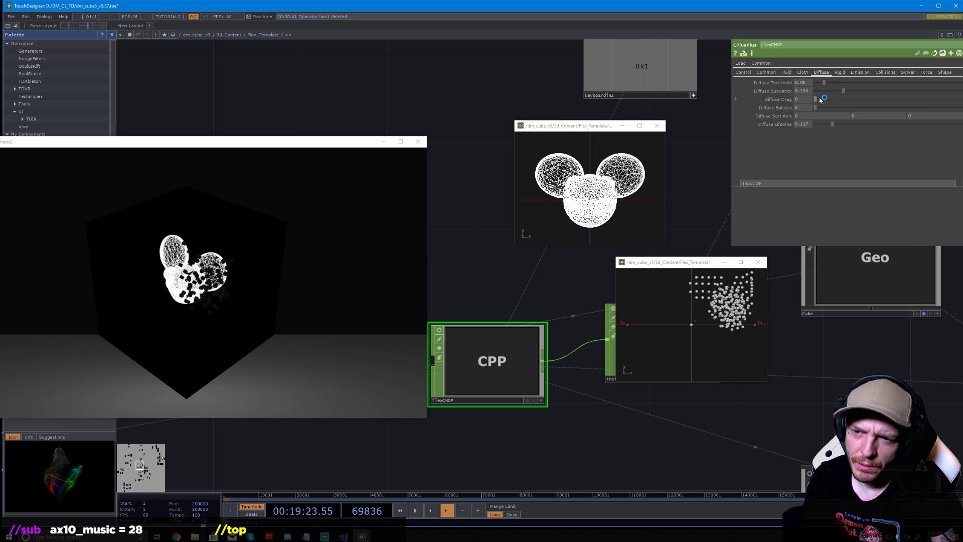
left_click_drag(817, 99, 872, 110)
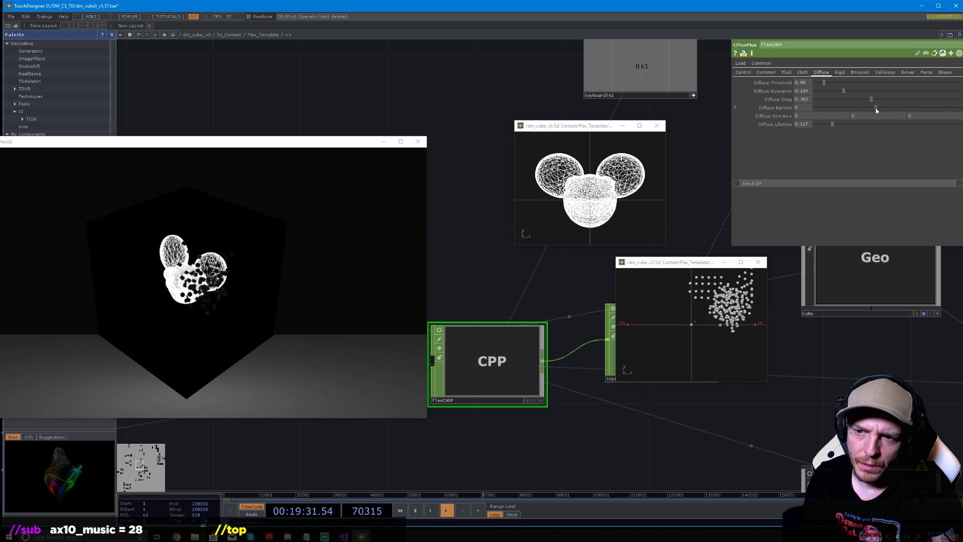
Move the FlexCHOP mesh shape by setting its Position to -0.6 in X and -0.3 in Y
left_click(908, 72)
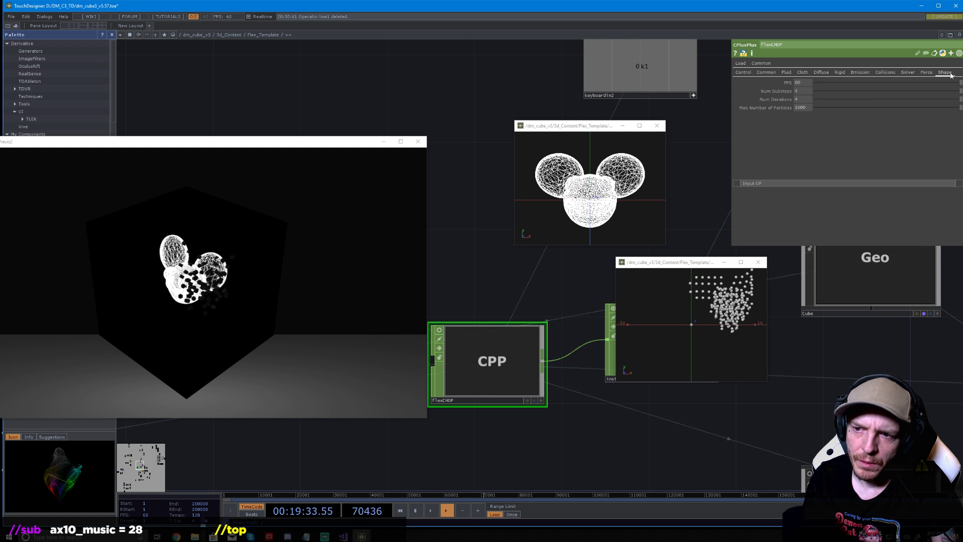
left_click(950, 73)
mouse_move(821, 78)
middle_mouse_down()
mouse_move(837, 99)
mouse_move(824, 77)
mouse_move(821, 94)
mouse_move(822, 77)
mouse_move(811, 100)
mouse_move(804, 80)
mouse_move(806, 94)
mouse_move(813, 91)
mouse_move(803, 104)
mouse_move(803, 79)
middle_mouse_up()
mouse_move(876, 91)
middle_mouse_down()
mouse_move(879, 99)
mouse_move(873, 77)
middle_mouse_up()
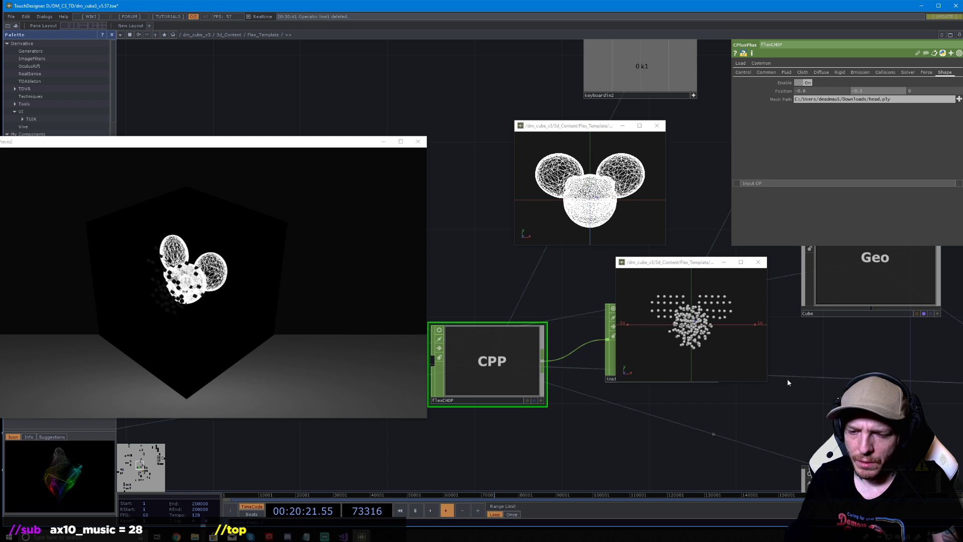